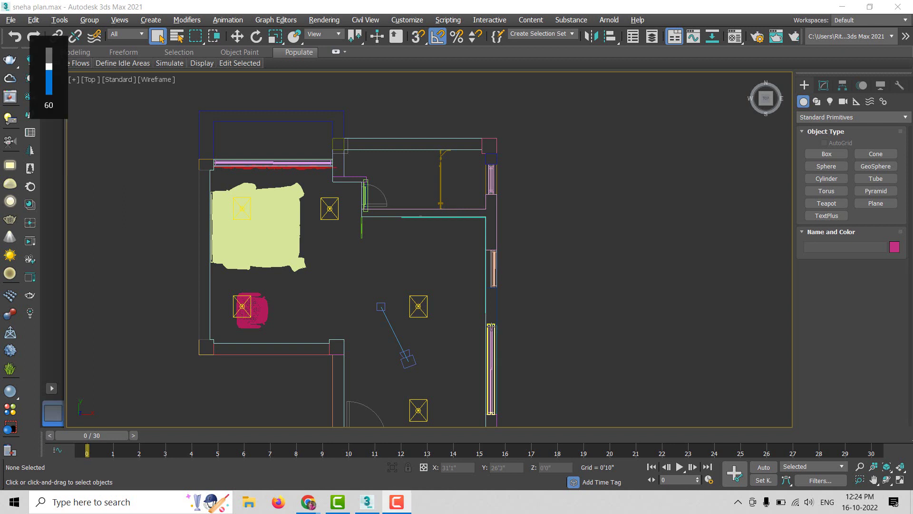
key("XF86AudioRaiseVolume")
key("XF86AudioRaiseVolume")
key("XF86AudioRaiseVolume")
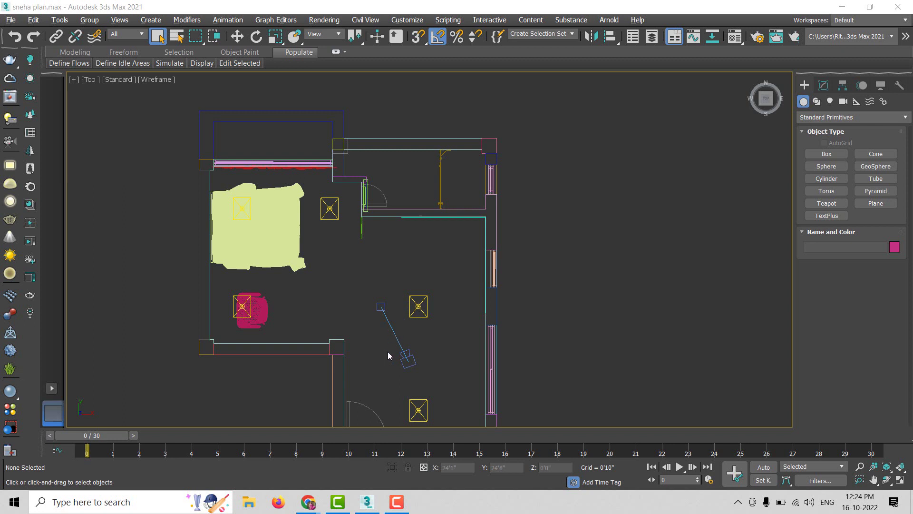
Pan, zoom and orbit the floor plan to frame the bed and window wall, ending in wireframe Top view.
middle_click_drag(387, 352, 413, 314)
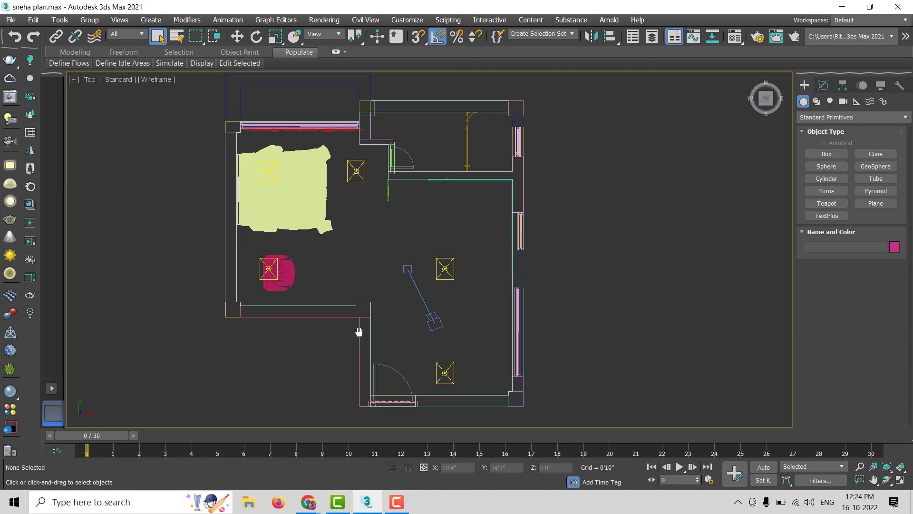
middle_click_drag(359, 327, 377, 406)
scroll(310, 195, "up", 3)
scroll(310, 195, "up", 2)
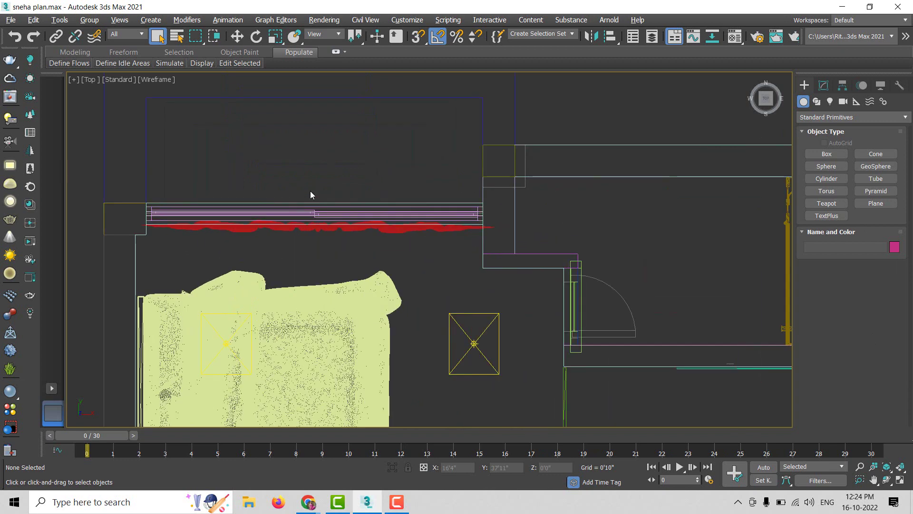
middle_click_drag(268, 272, 383, 180)
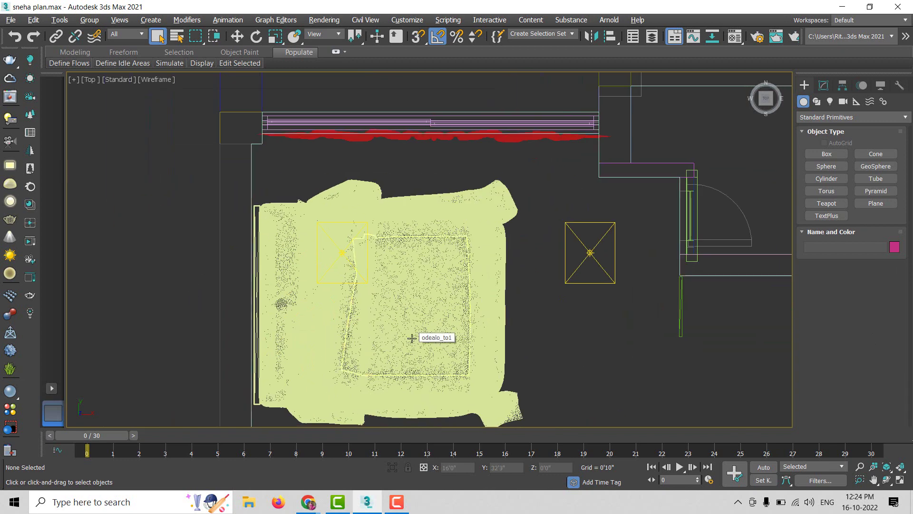
scroll(383, 250, "down", 1)
scroll(388, 239, "down", 4)
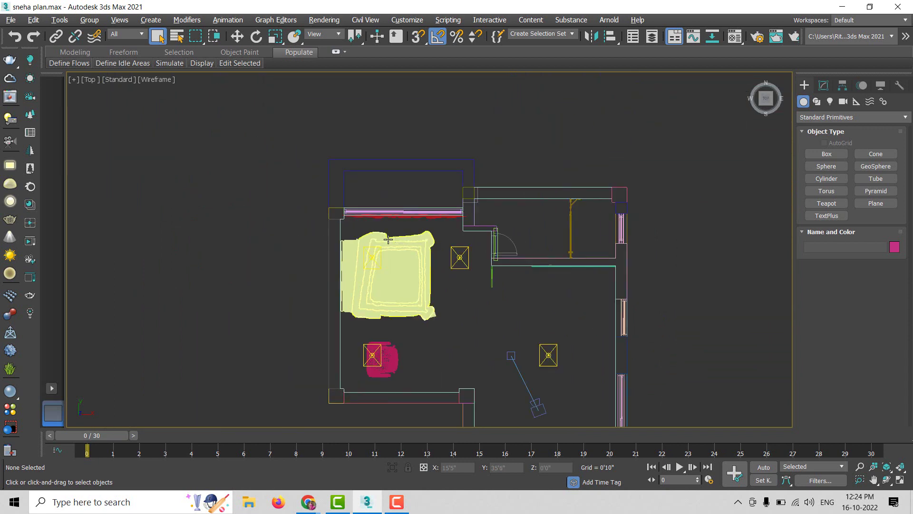
key("F3")
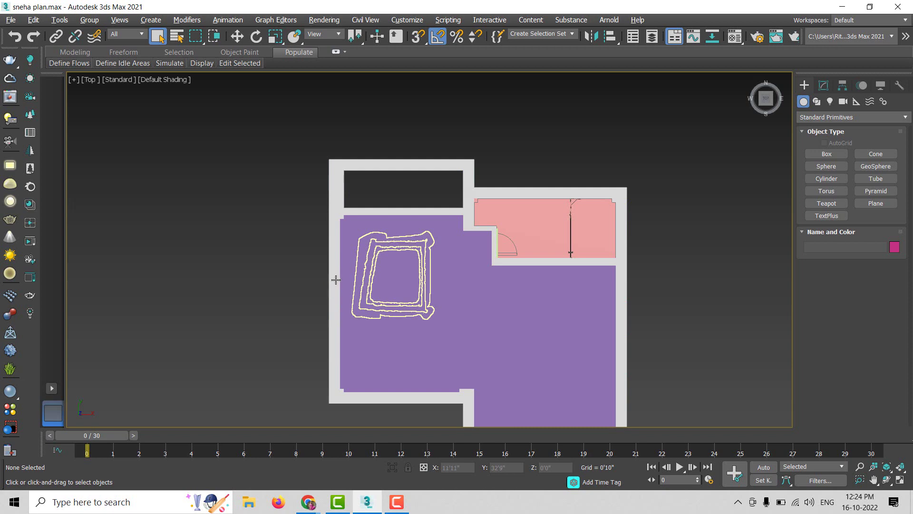
mouse_move(388, 239)
middle_mouse_down("alt")
mouse_move(499, 227)
mouse_move(490, 229)
middle_mouse_up("alt")
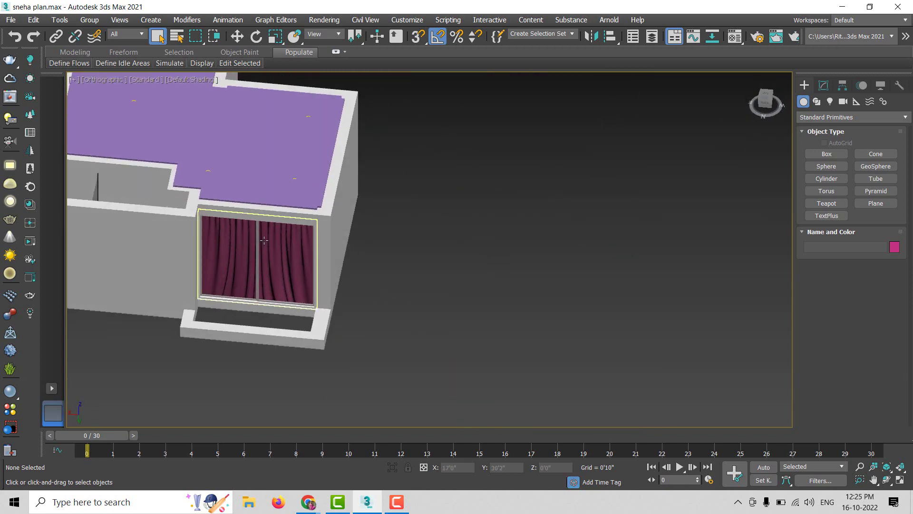
key("t")
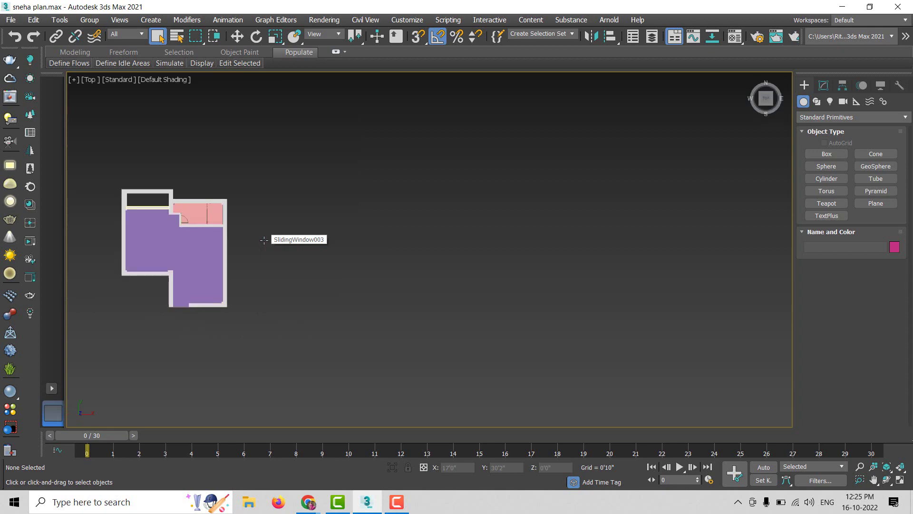
middle_click_drag(251, 269, 405, 275)
key("F3")
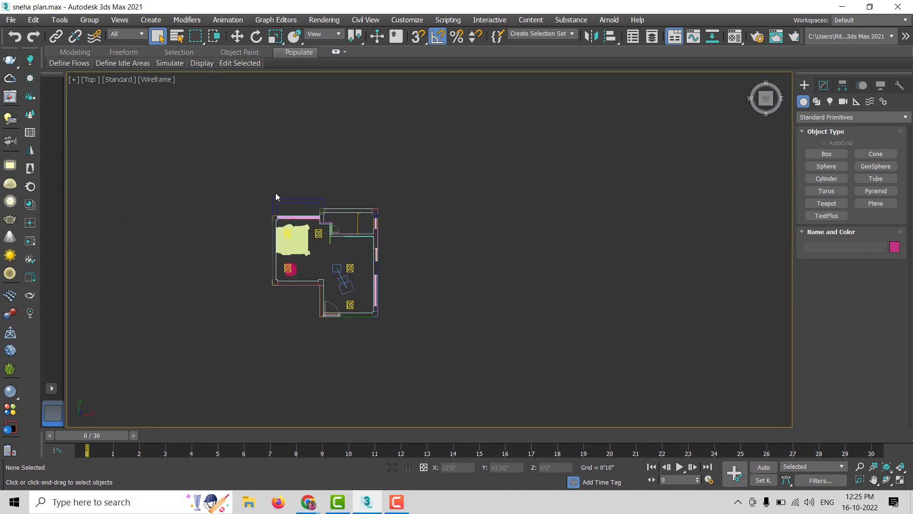
scroll(275, 200, "up", 3)
Switch to V-Ray light types and make a first VRaySun placement, then cancel it.
left_click(829, 101)
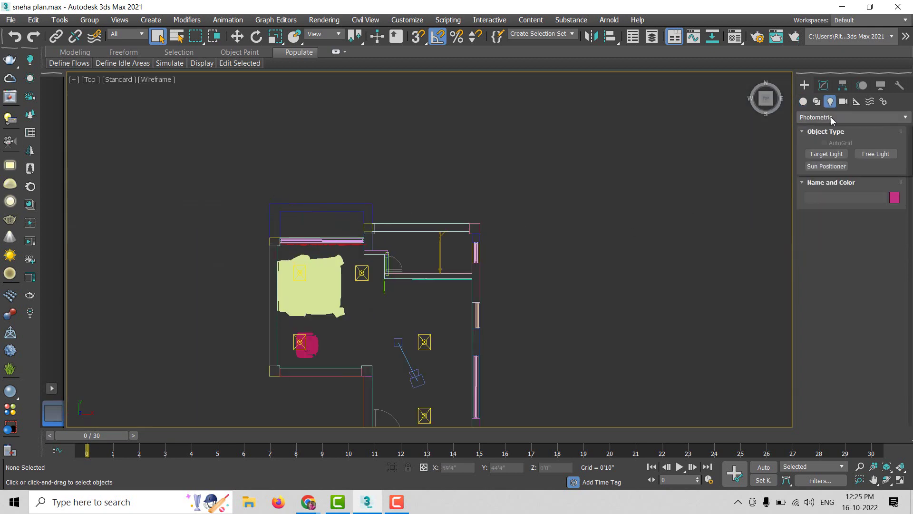
left_click(831, 117)
left_click(821, 160)
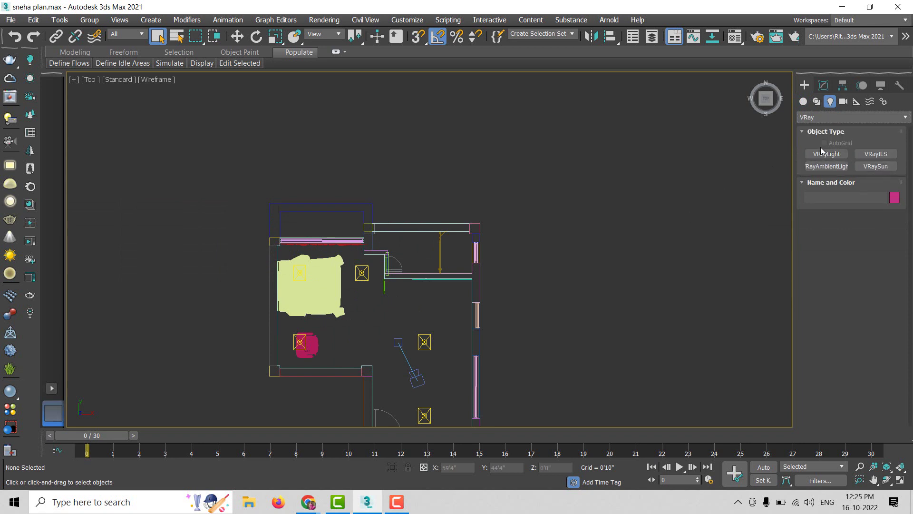
left_click(871, 166)
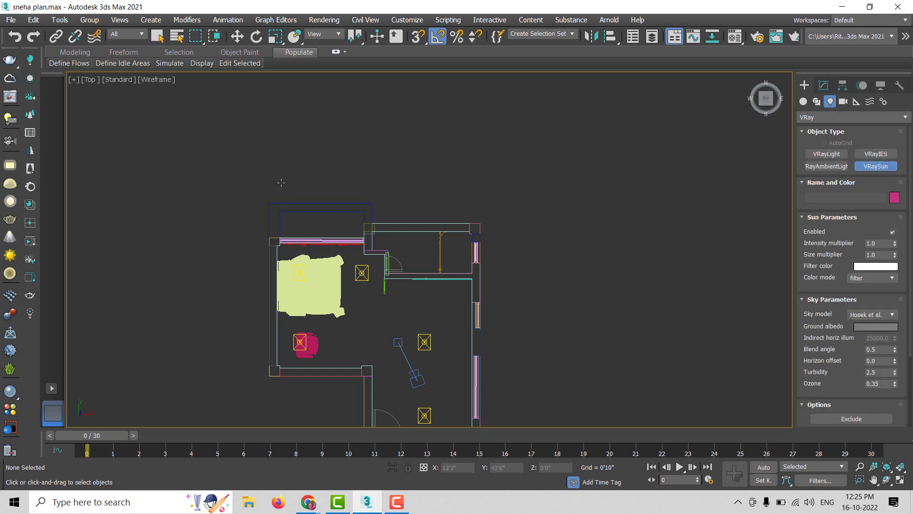
left_click_drag(337, 251, 328, 295)
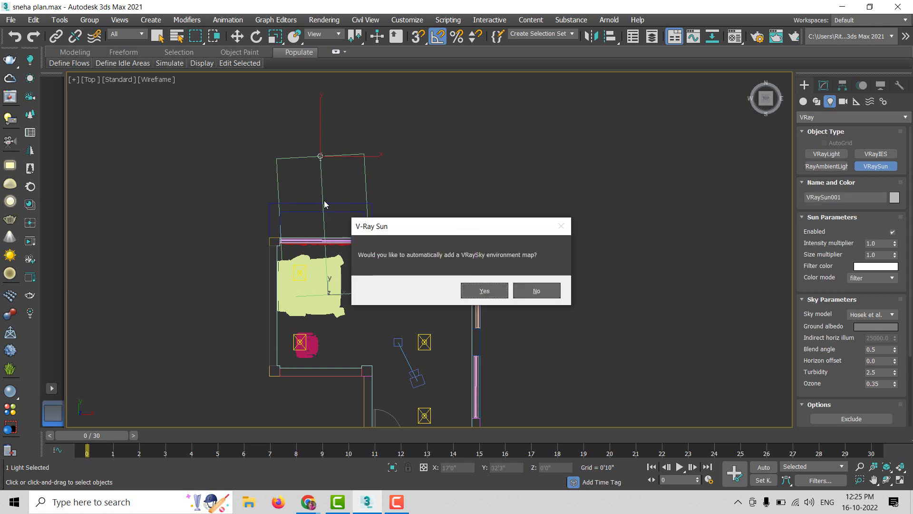
left_click(476, 288)
right_click(476, 287)
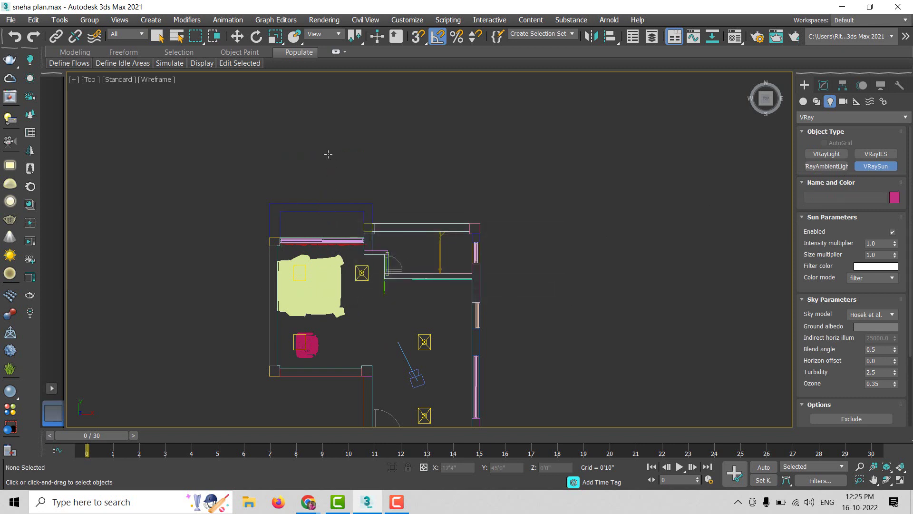
Drag a VRaySun aimed down into the bedroom, adding VRaySky to replace the environment map.
left_click_drag(324, 136, 323, 320)
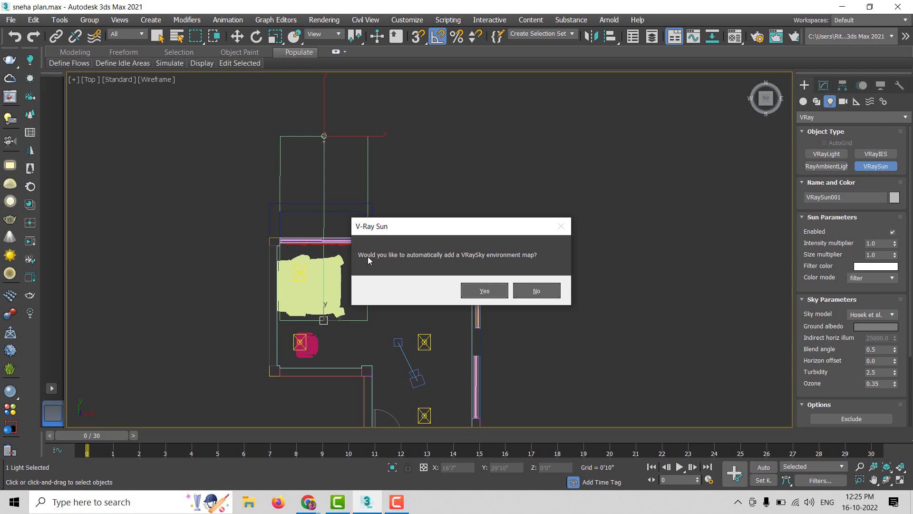
left_click(476, 291)
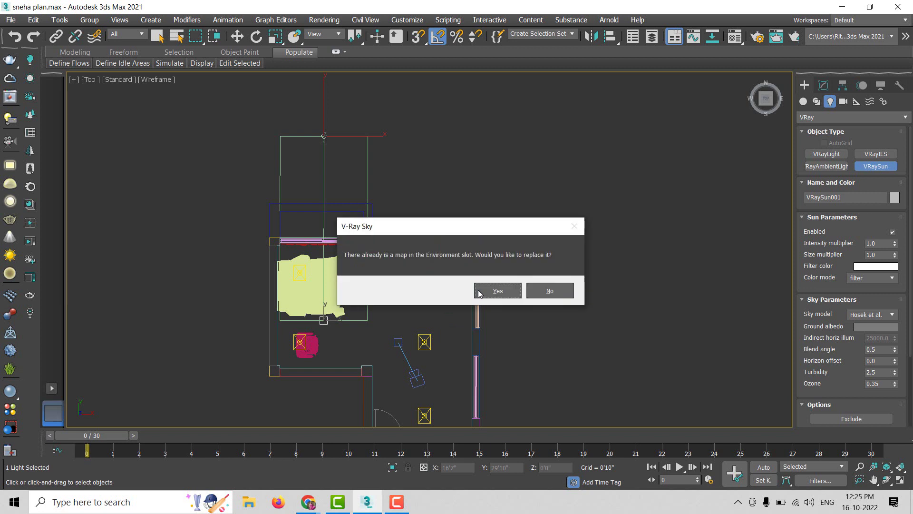
left_click(490, 291)
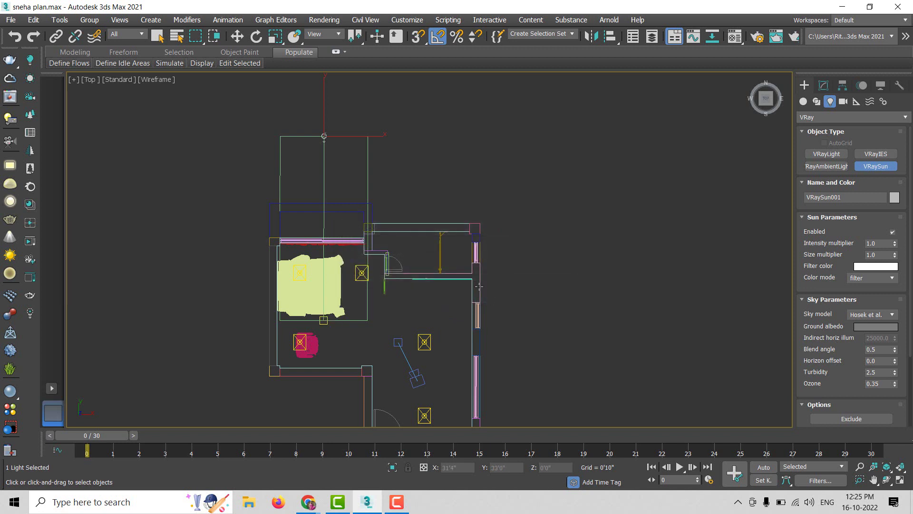
right_click(501, 235)
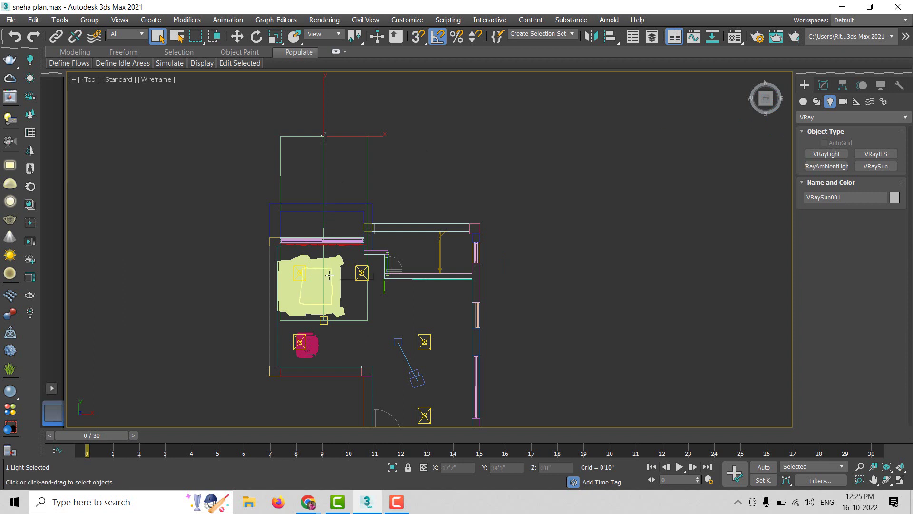
In Front view, lift VRaySun001 well above the room to about Z 14'5", then orbit to check.
key("f")
middle_click_drag(512, 292, 342, 356)
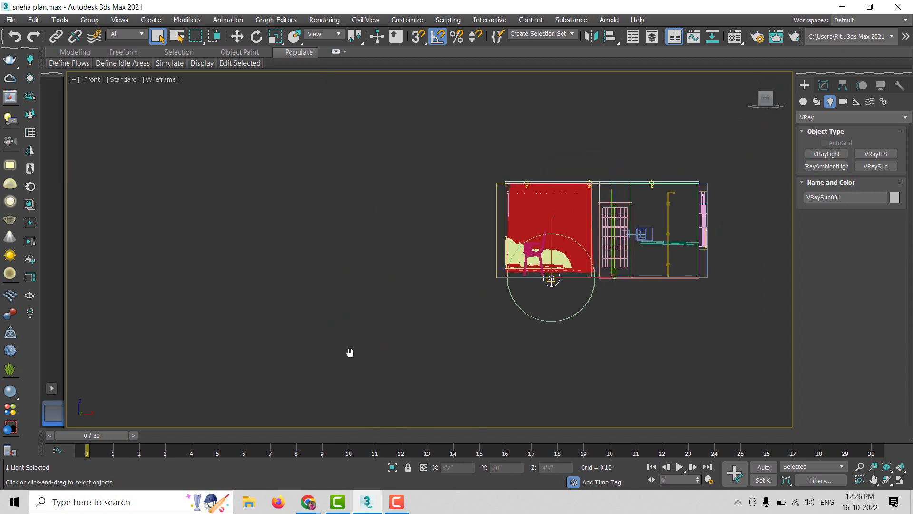
key("w")
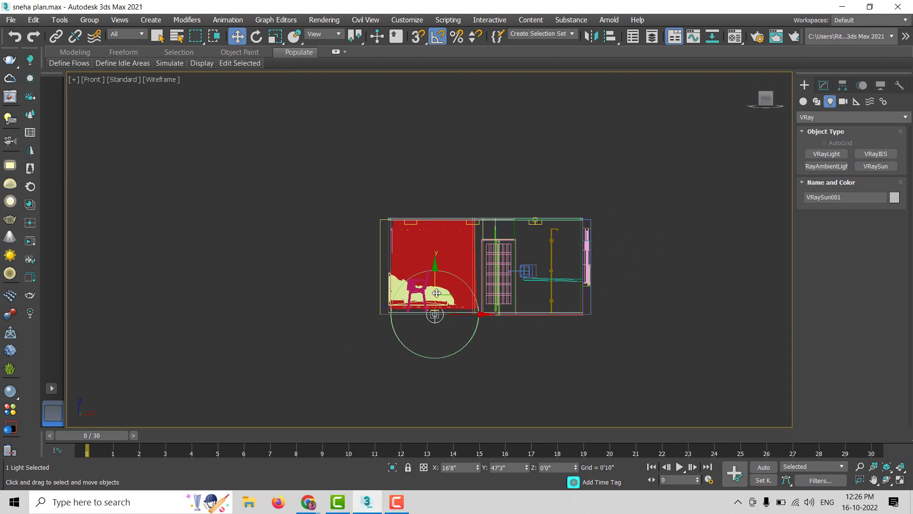
left_click_drag(441, 252, 442, 132)
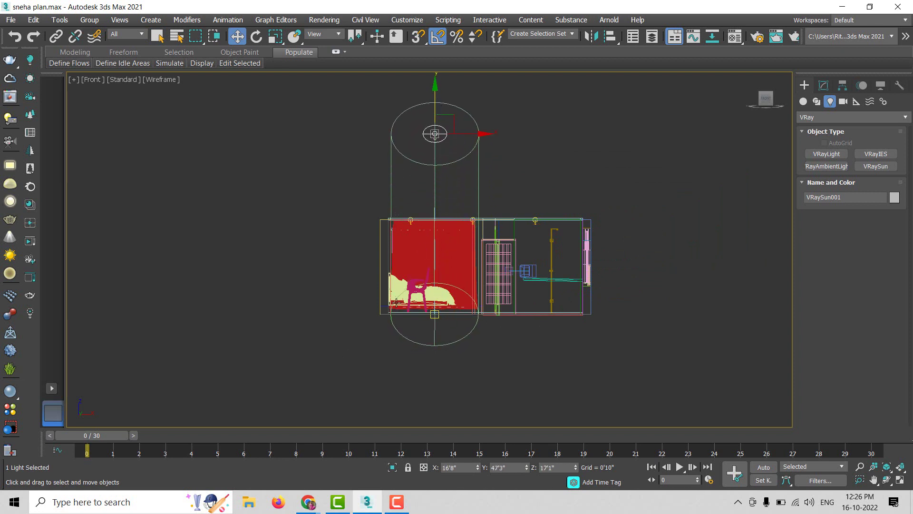
scroll(402, 279, "down", 3)
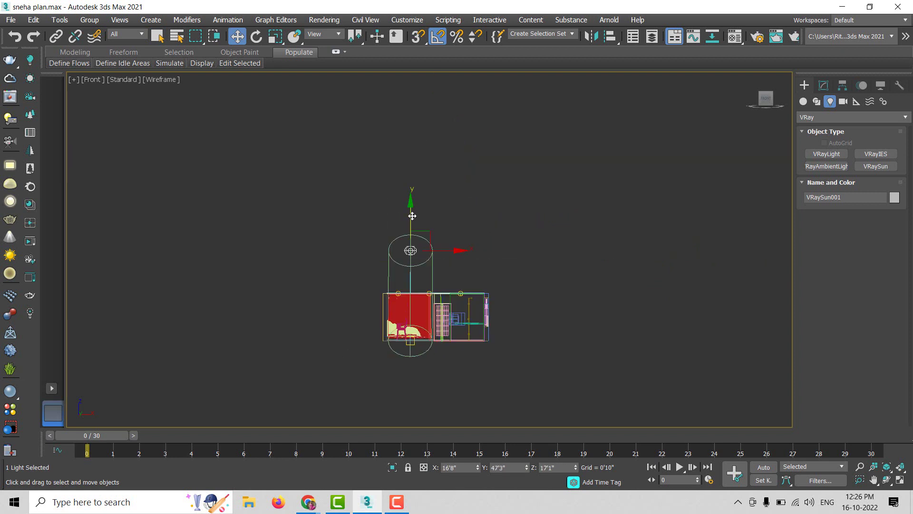
mouse_move(412, 216)
left_mouse_down()
mouse_move(412, 194)
mouse_move(417, 235)
left_mouse_up()
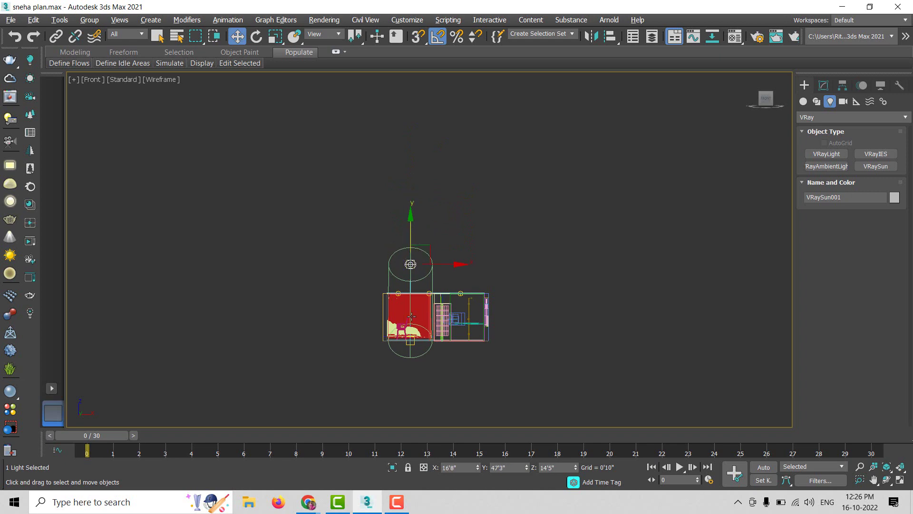
mouse_move(411, 316)
middle_mouse_down("alt")
mouse_move(381, 354)
mouse_move(501, 314)
mouse_move(484, 361)
middle_mouse_up("alt")
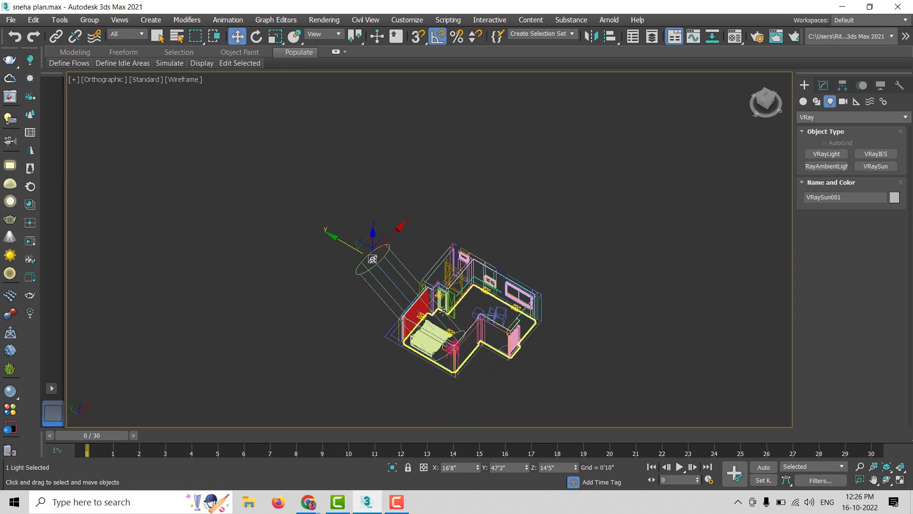
Set VRaySun001's Size multiplier to 5.0 in Sun Parameters, keeping intensity multiplier at 1.0.
left_click(828, 89)
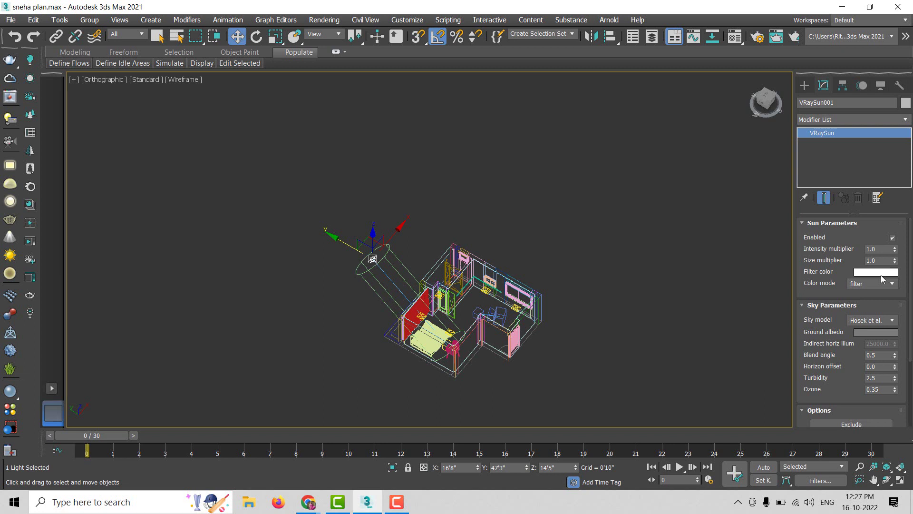
left_click(851, 263)
type("5")
key("Return")
scroll(352, 269, "up", 2)
scroll(352, 269, "up", 3)
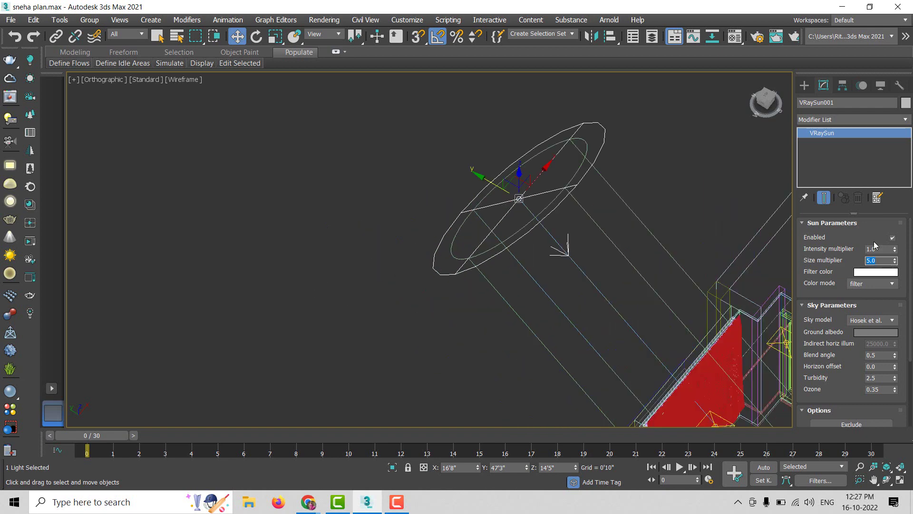
type("5")
key("Return")
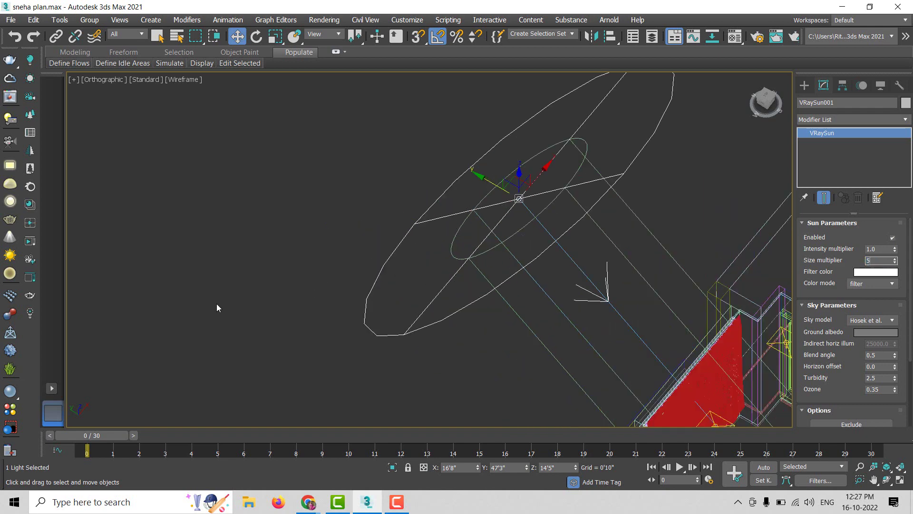
key("Return")
scroll(220, 276, "down", 3)
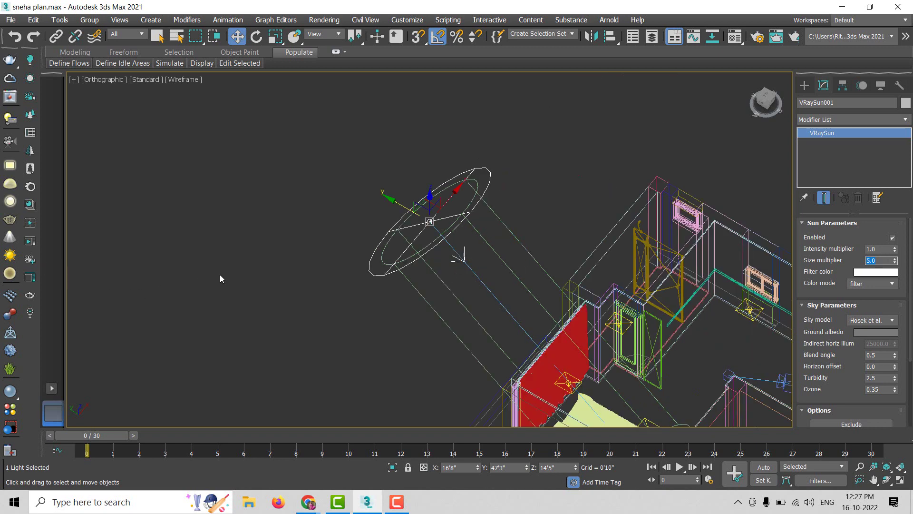
scroll(221, 275, "down", 3)
Under Sampling, set VRaySun001's Shadow bias to 2'8" and Photon emit radius to 5'9".
middle_click_drag(395, 320, 374, 299)
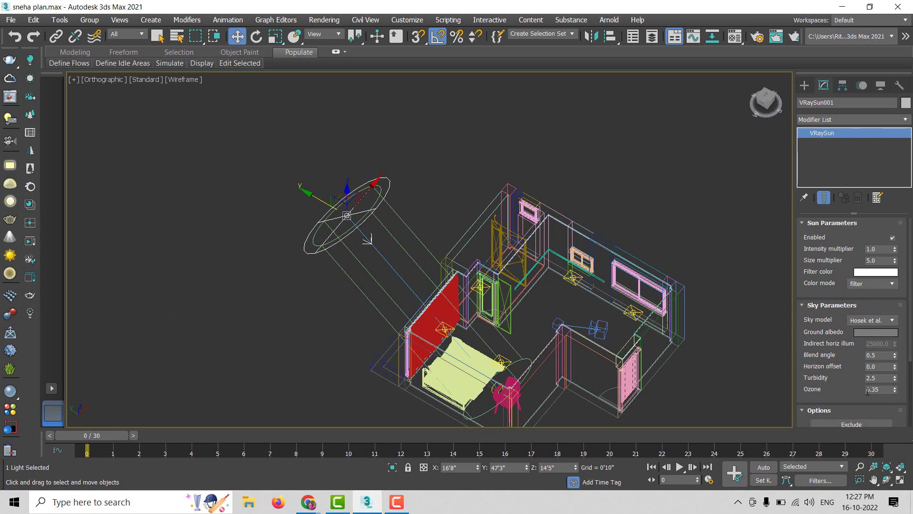
left_click_drag(843, 372, 845, 363)
scroll(844, 363, "down", 3)
scroll(841, 333, "down", 2)
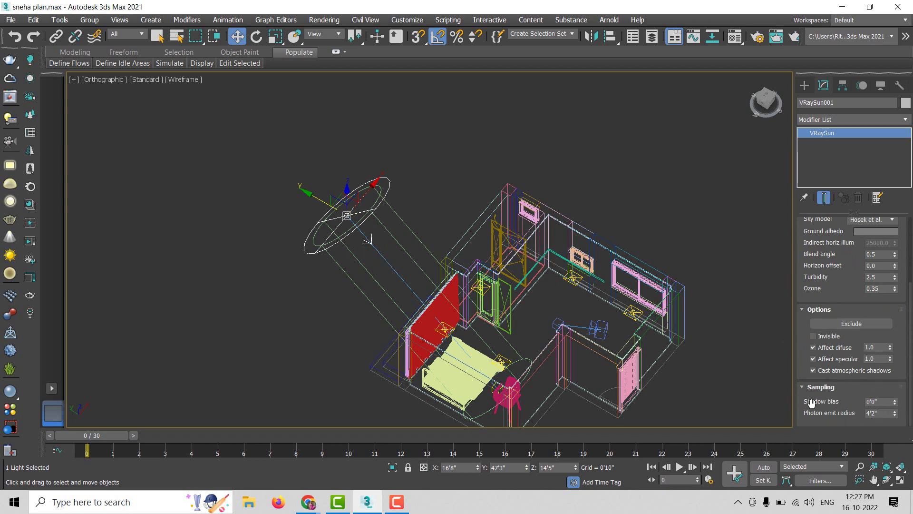
left_click(876, 401)
mouse_move(896, 416)
left_mouse_down()
mouse_move(885, 362)
mouse_move(900, 394)
left_mouse_up()
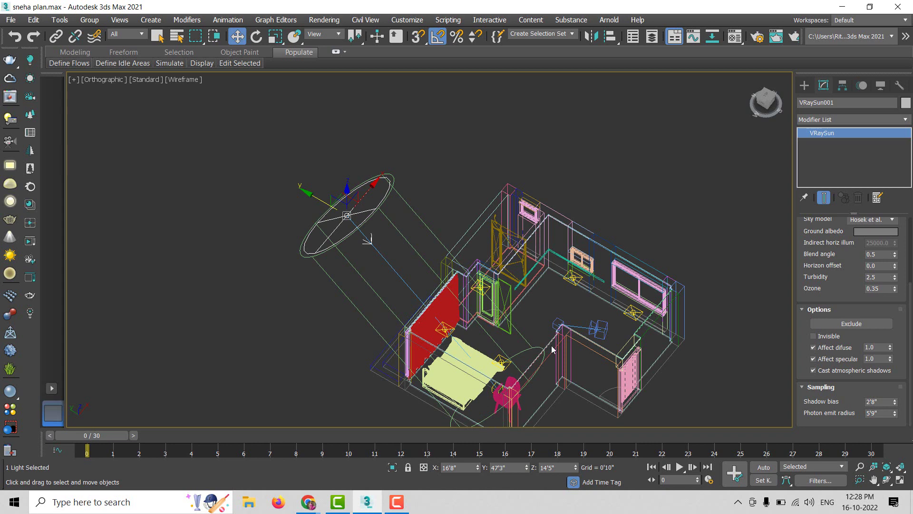
Zoom in on the window curtain in Top view and select its group, Group008.
left_click(804, 85)
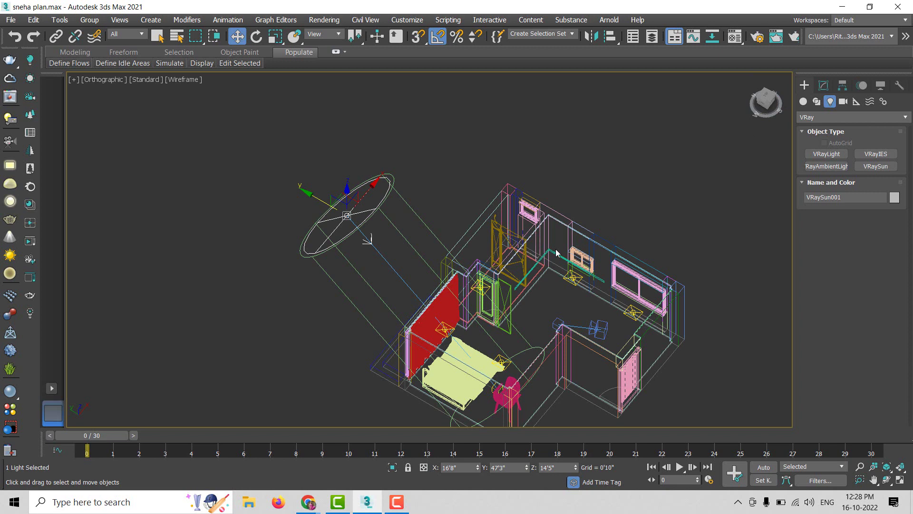
key("t")
scroll(289, 210, "up", 2)
scroll(333, 214, "up", 3)
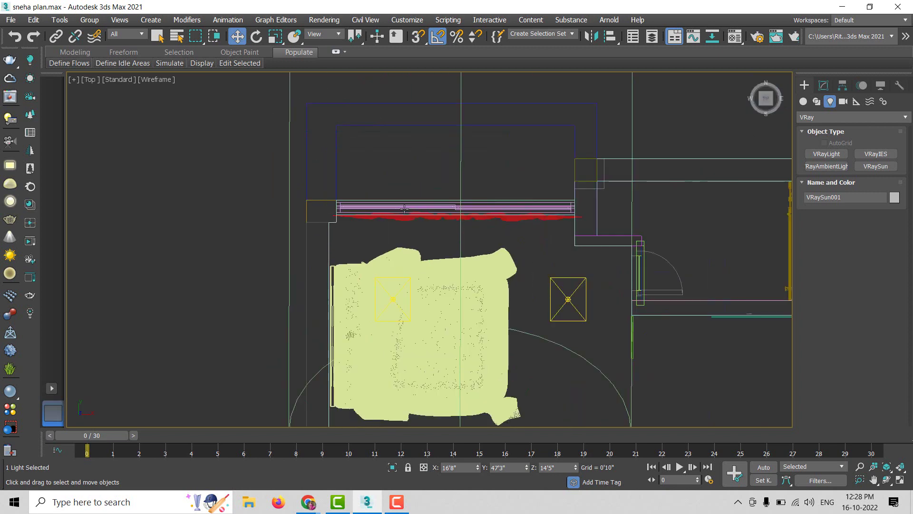
scroll(408, 239, "up", 3)
left_click(345, 228)
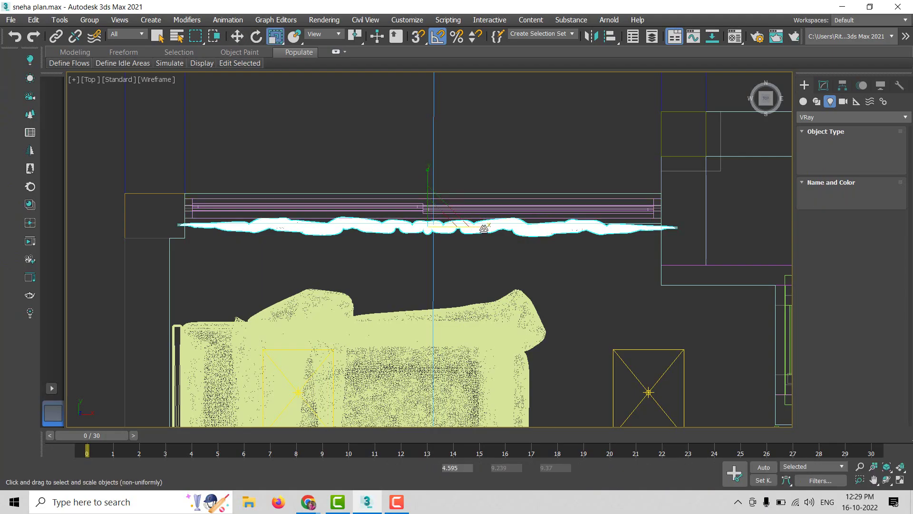
Scale the curtain to half the window width and copy it onto the other half as Group009.
left_click_drag(478, 224, 283, 231)
key("w")
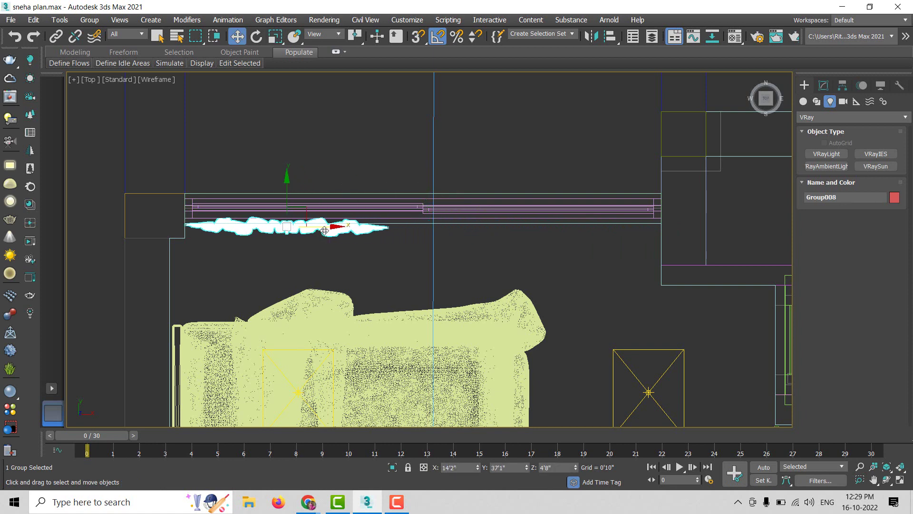
left_click_drag(324, 230, 604, 228, "shift")
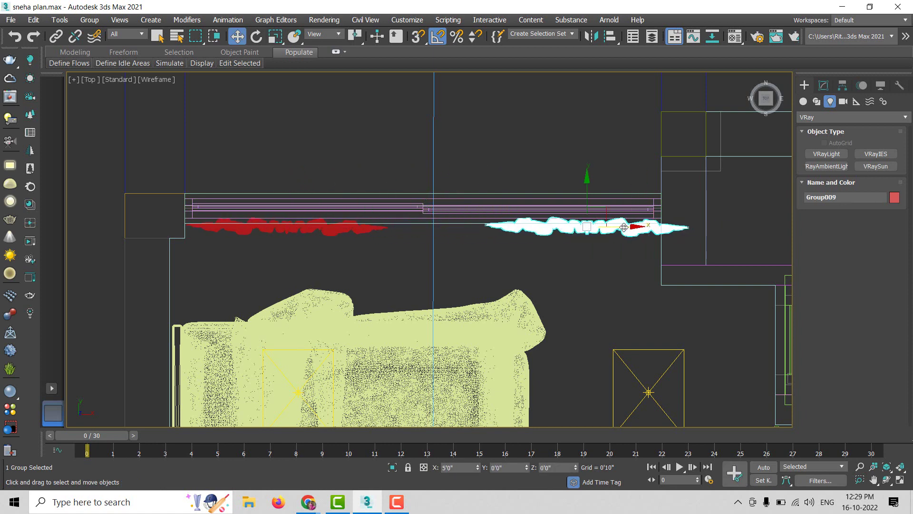
left_click_drag(604, 228, 596, 227, "shift")
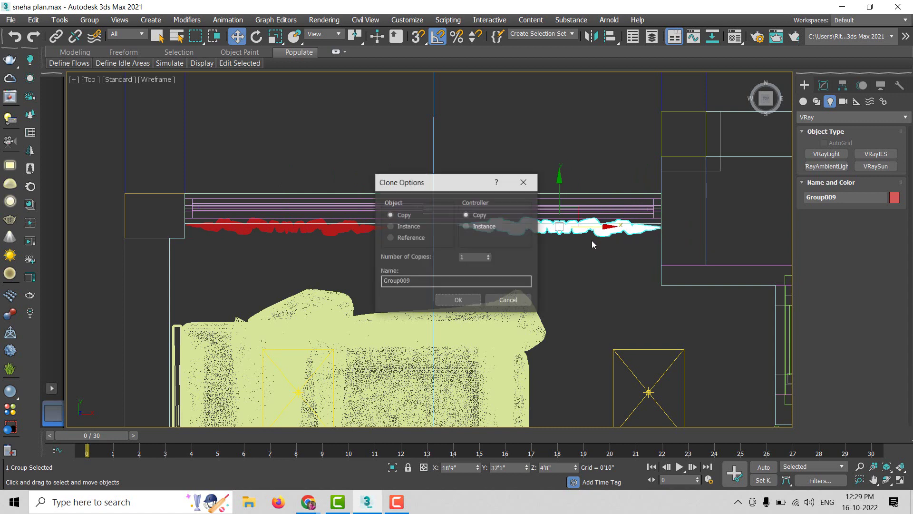
left_click(458, 301)
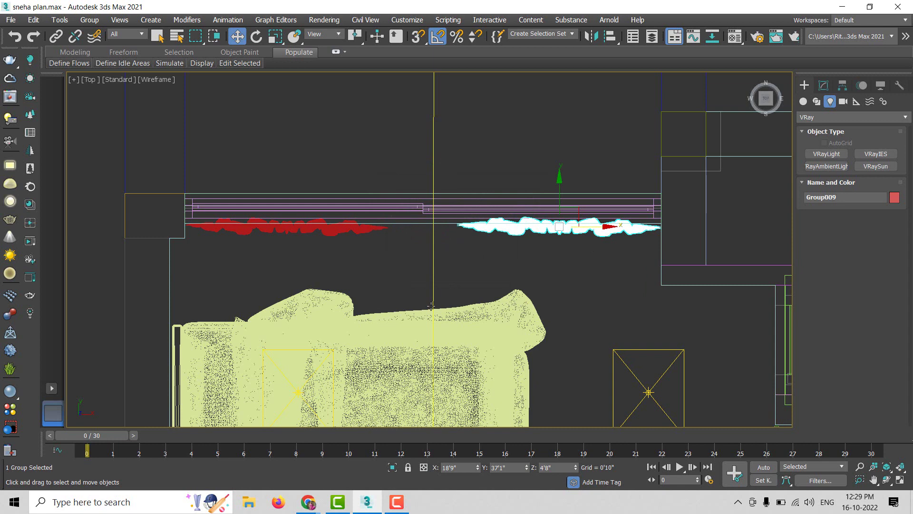
scroll(434, 251, "down", 3)
middle_click_drag(442, 319, 437, 298, "alt")
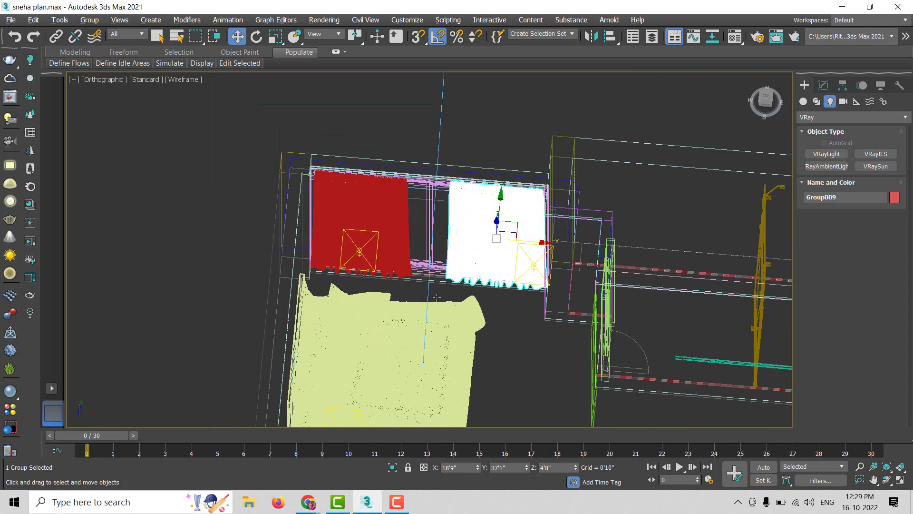
Switch to VRayCam001 and render the bedroom at 1920 x 1080 in the V-Ray Frame Buffer.
key("c")
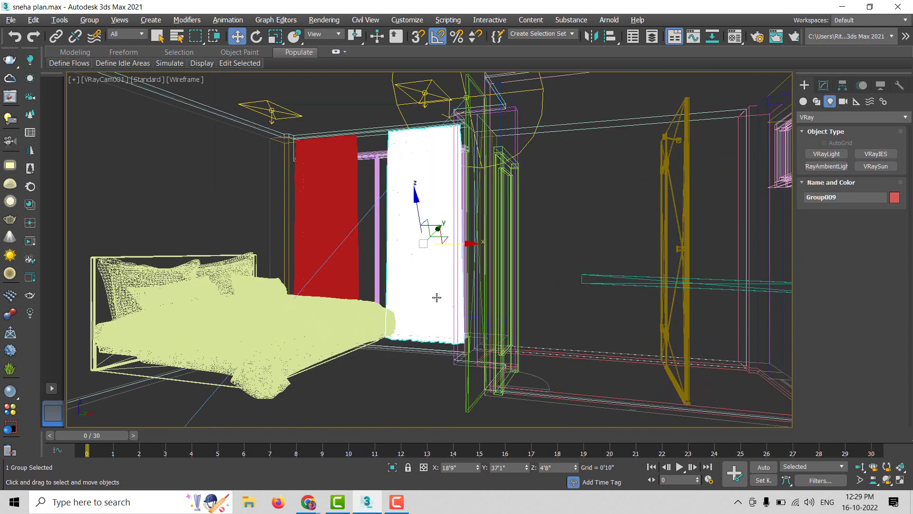
key("shift+q")
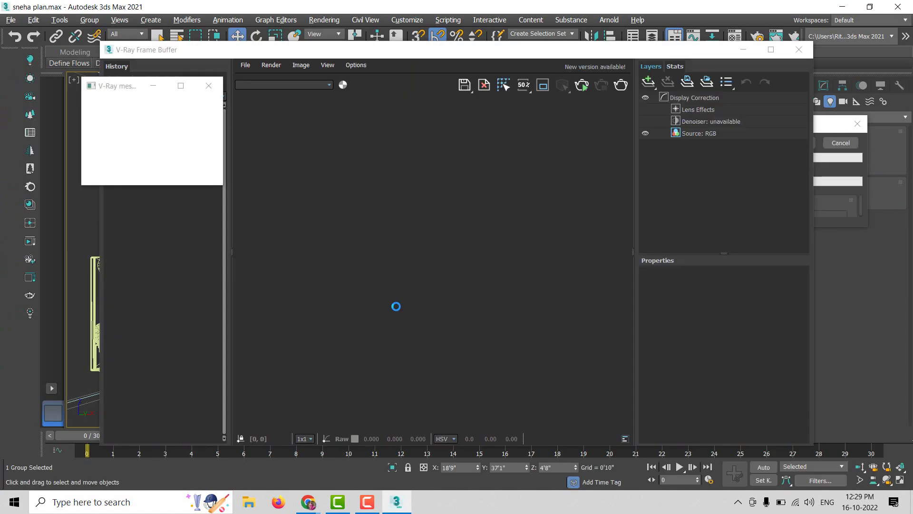
Let the render finish, then close the V-Ray messages and Rendering progress windows.
left_click(213, 86)
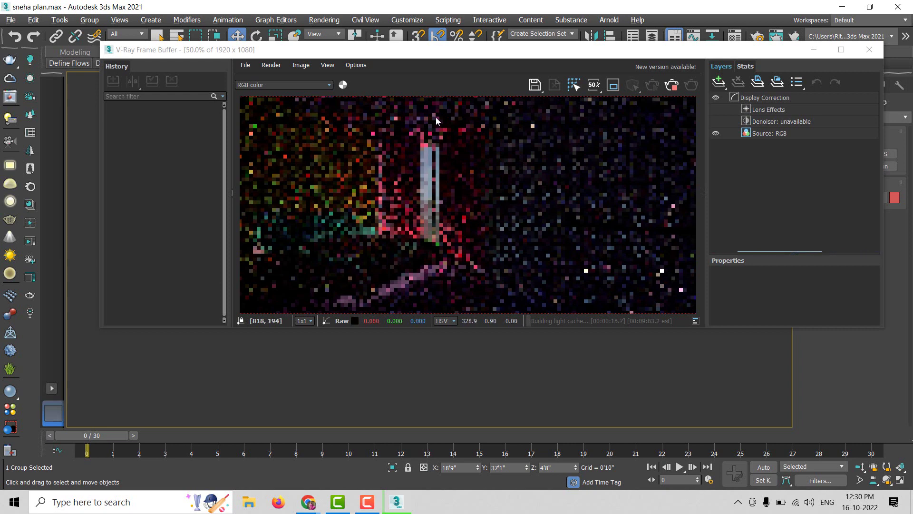
left_click_drag(604, 49, 510, 155)
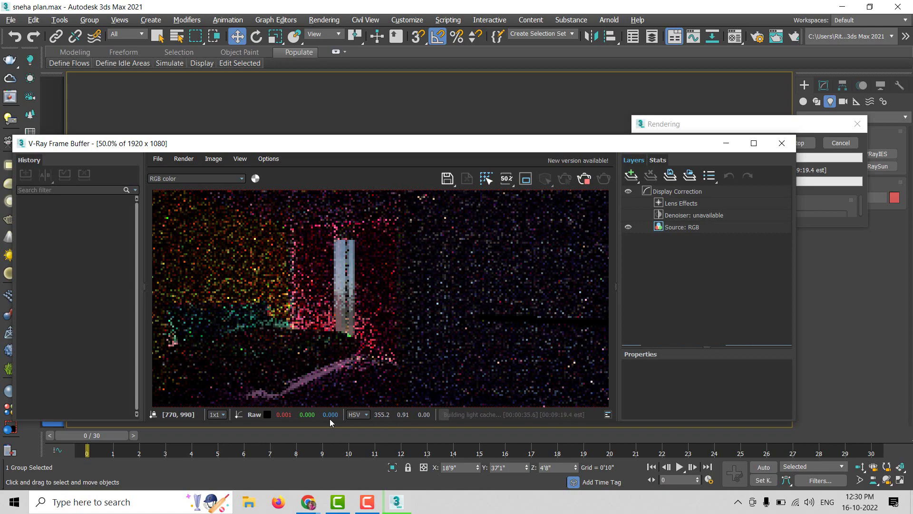
mouse_move(308, 502)
left_click(292, 464)
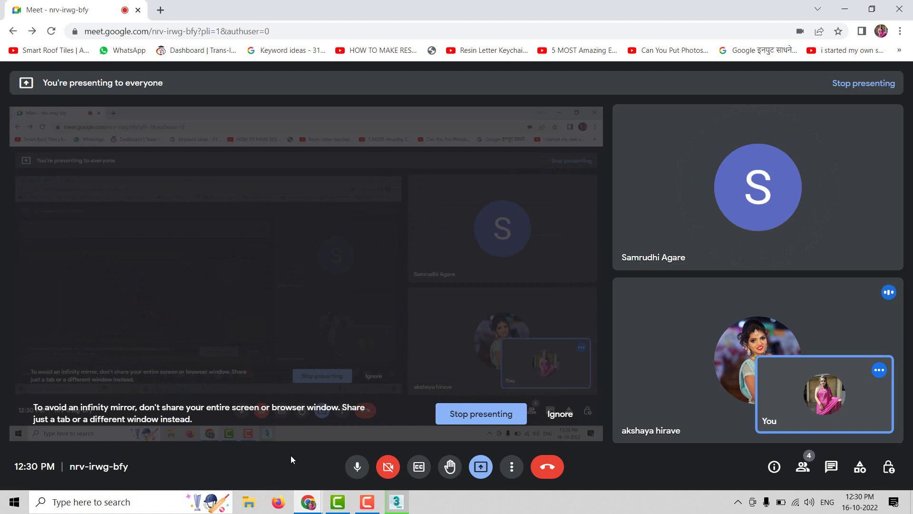
left_click(403, 506)
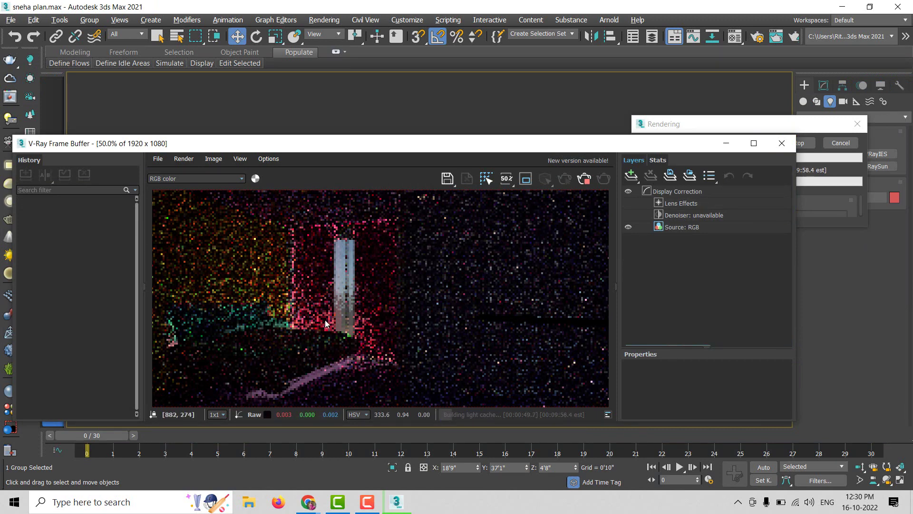
left_click(821, 140)
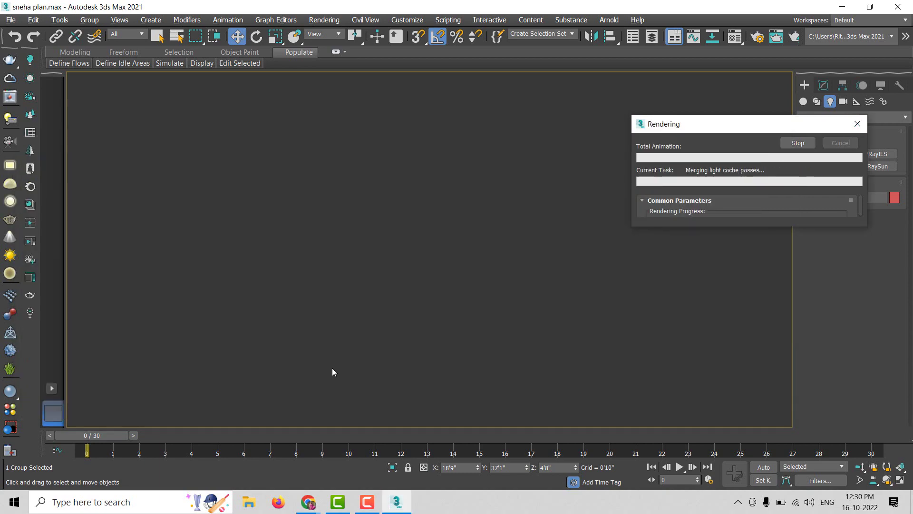
left_click(858, 124)
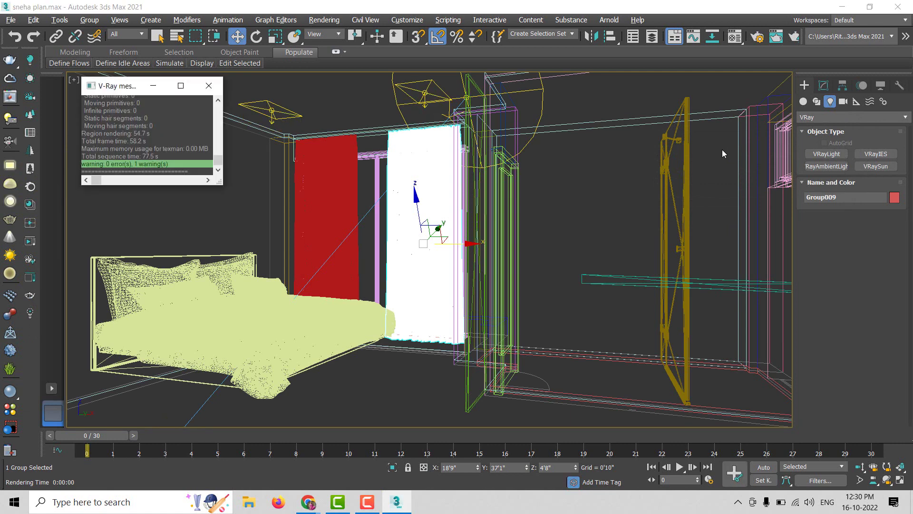
left_click(208, 85)
Return to a centred Top view of the whole floor plan with nothing selected, then show Google Meet.
key("t")
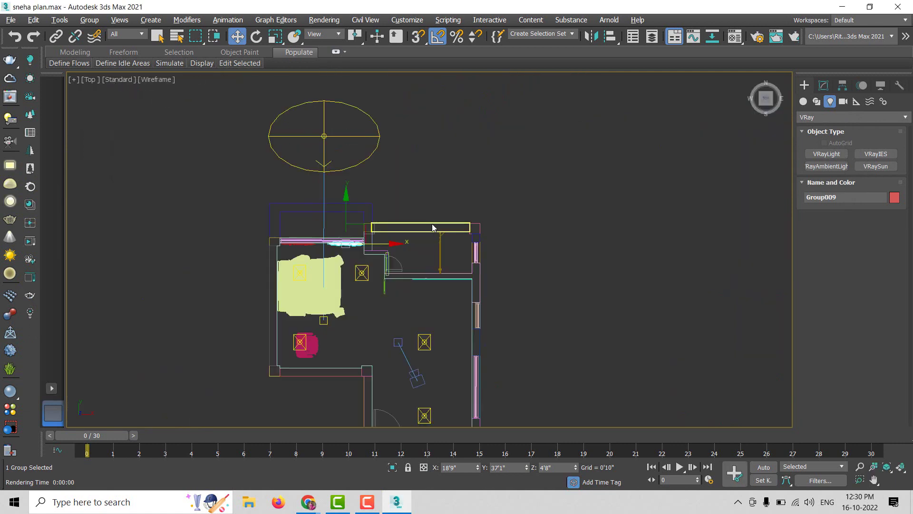
middle_click_drag(408, 336, 464, 291)
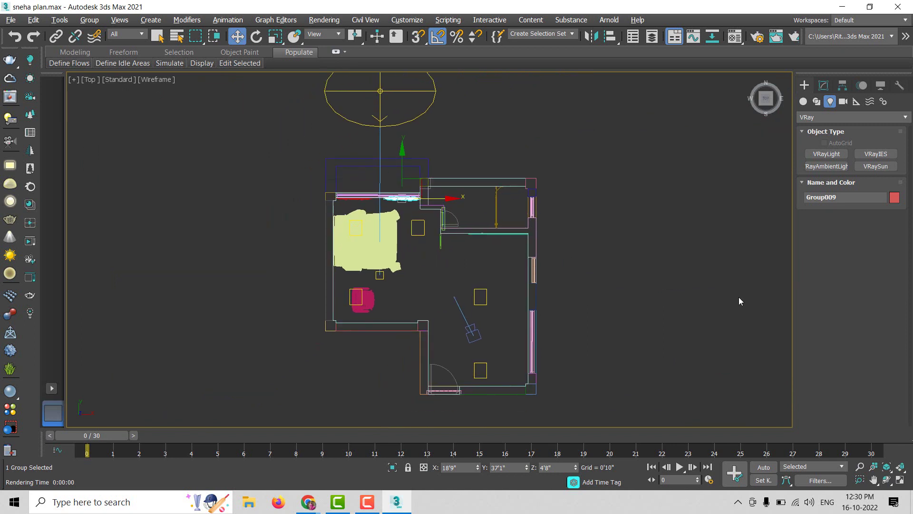
left_click(675, 283)
mouse_move(307, 501)
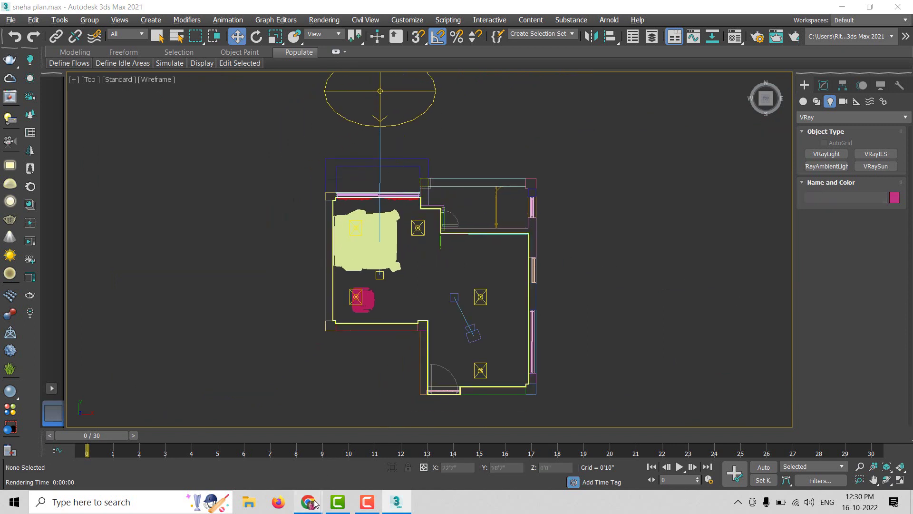
left_click(267, 428)
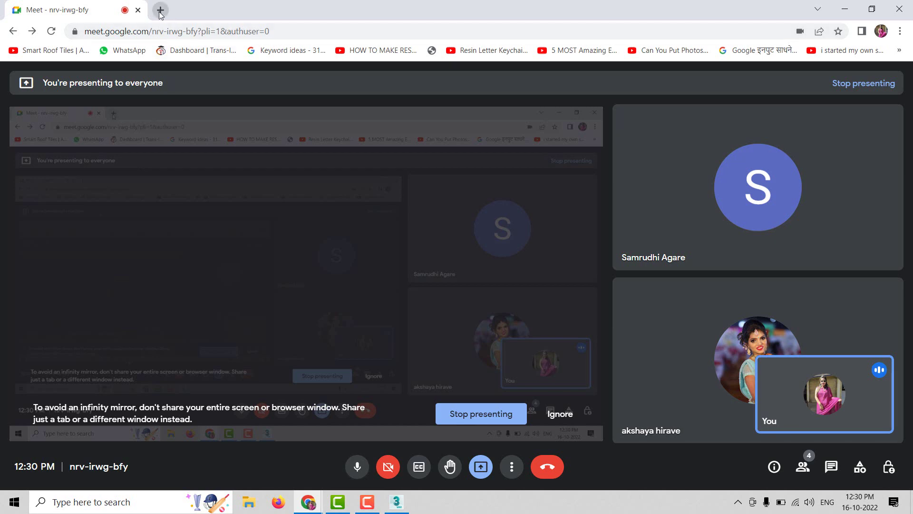
Search Google Images for 'ies light' and browse the IES library result before returning to 3ds Max.
left_click(160, 10)
type("ie")
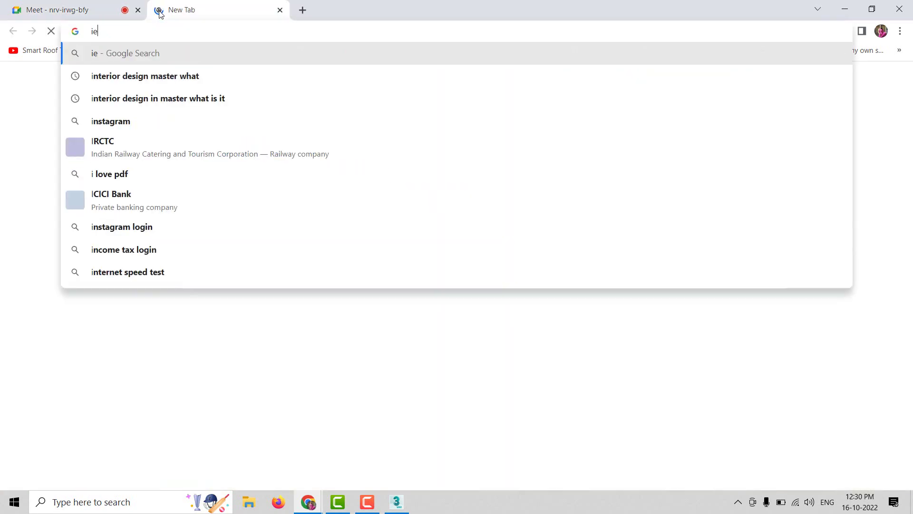
type("s li")
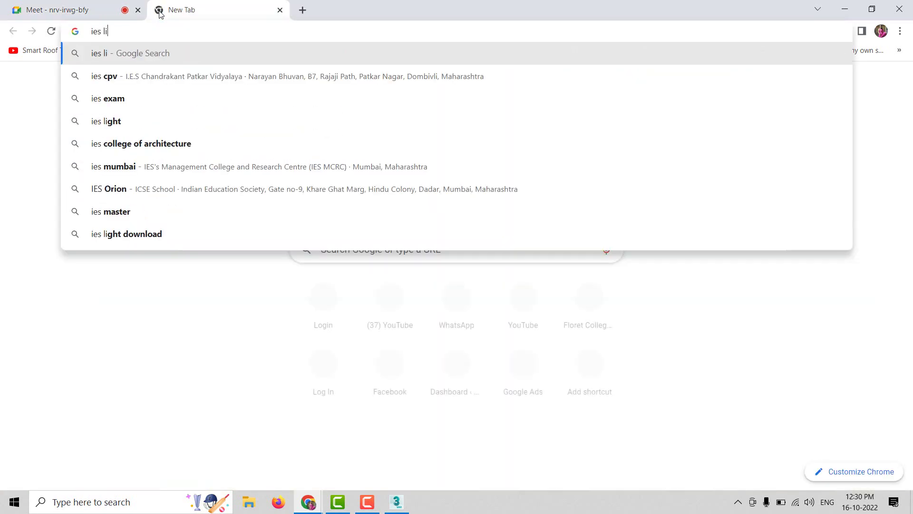
type("ght")
key("Return")
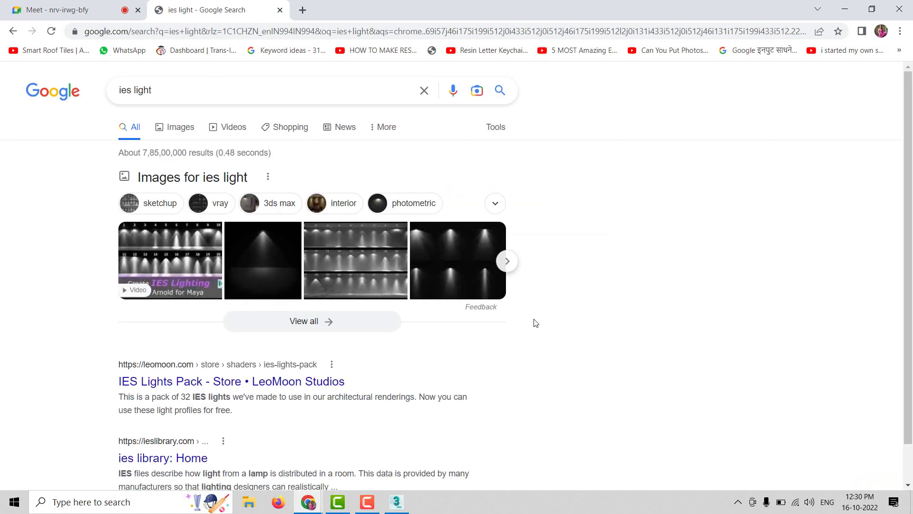
left_click(174, 131)
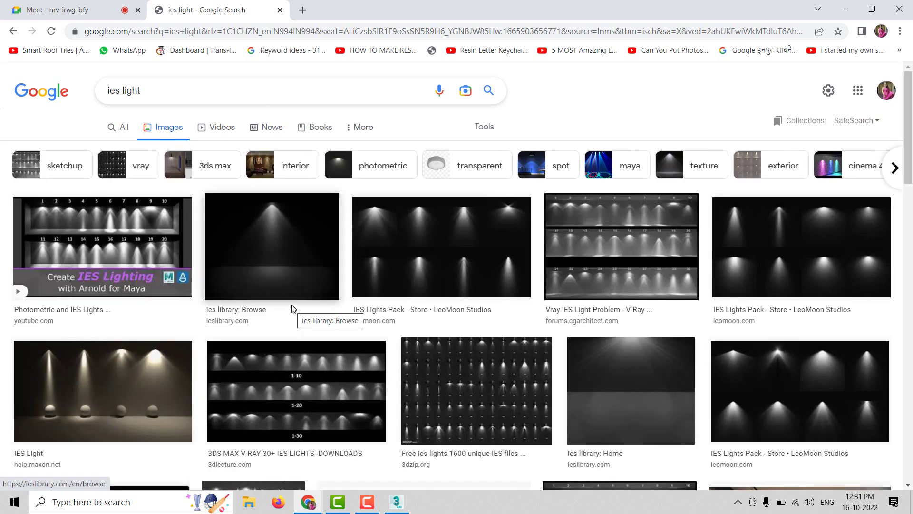
left_click(292, 308)
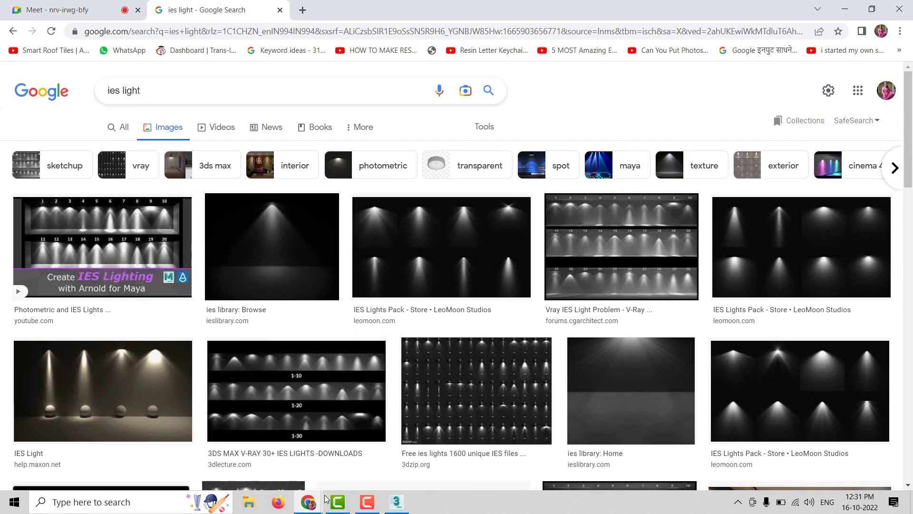
left_click(396, 502)
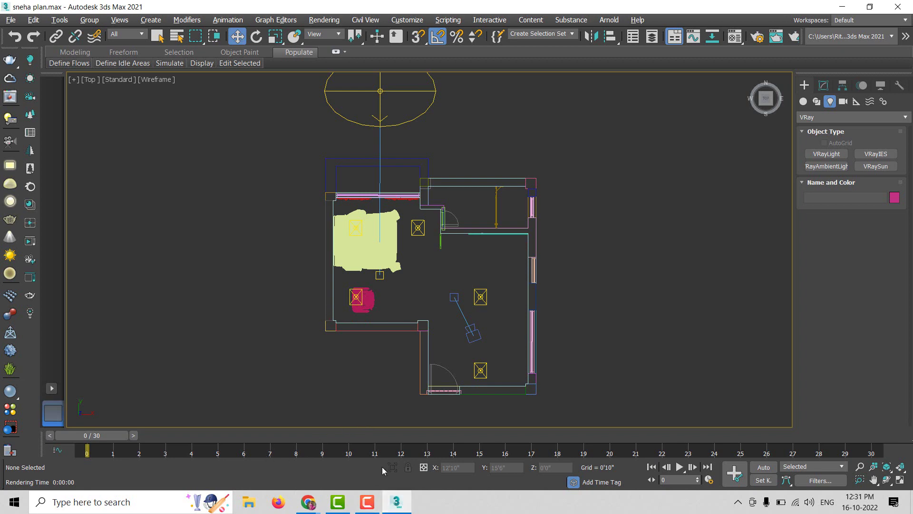
View iesrv1.jpg in ies_lights5 to compare the 30 IES profiles, then return to 3ds Max.
left_click(366, 502)
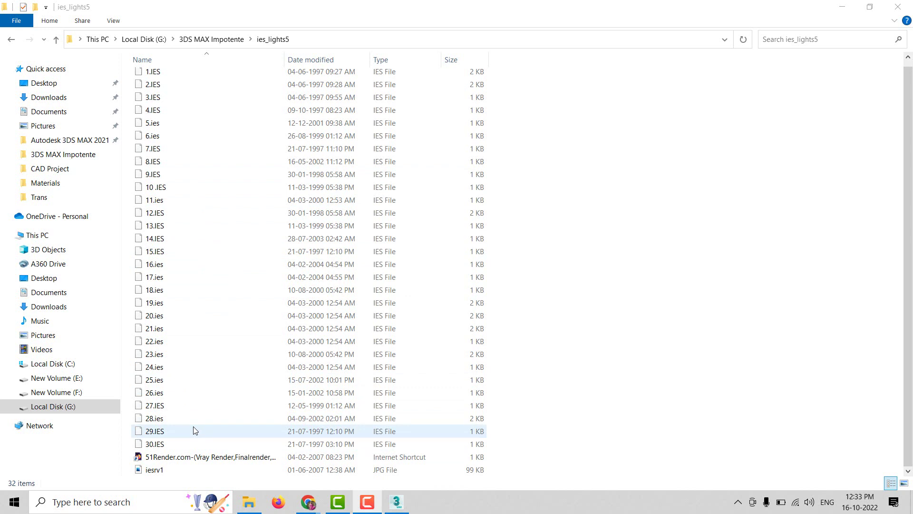
left_click(166, 472)
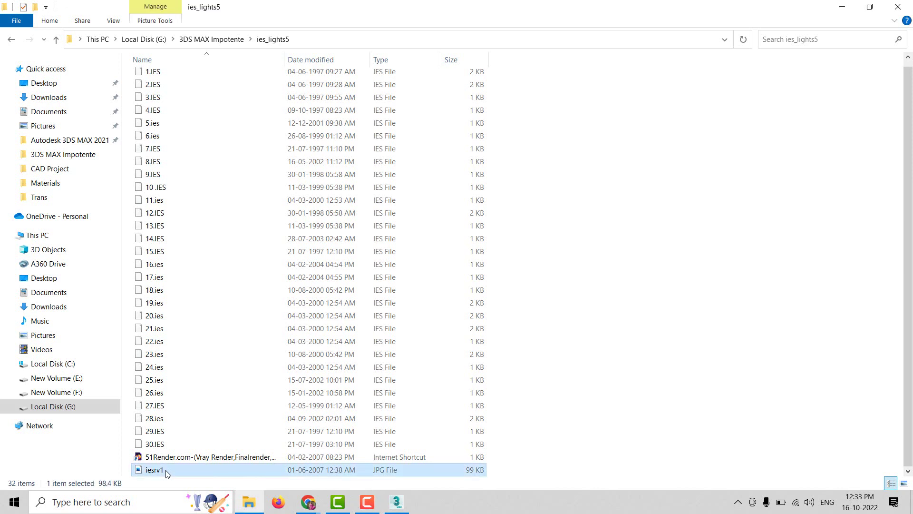
double_click(162, 471)
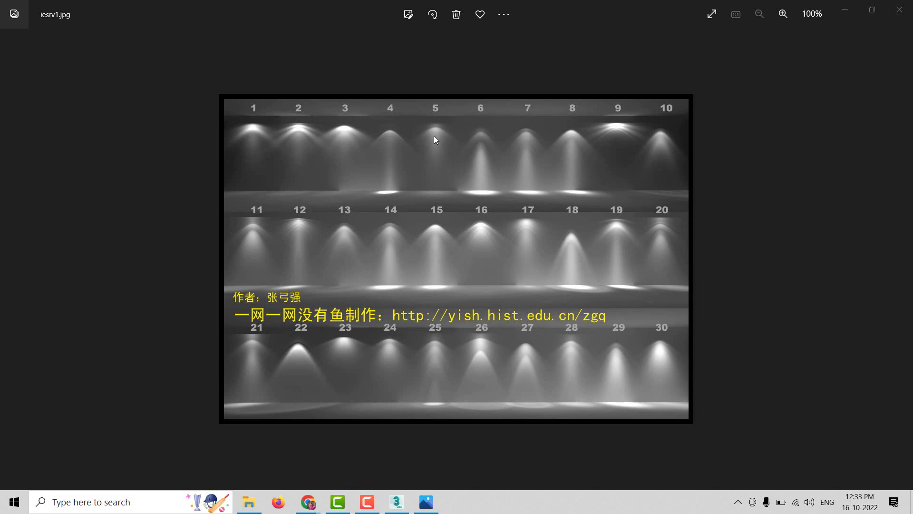
left_click(396, 502)
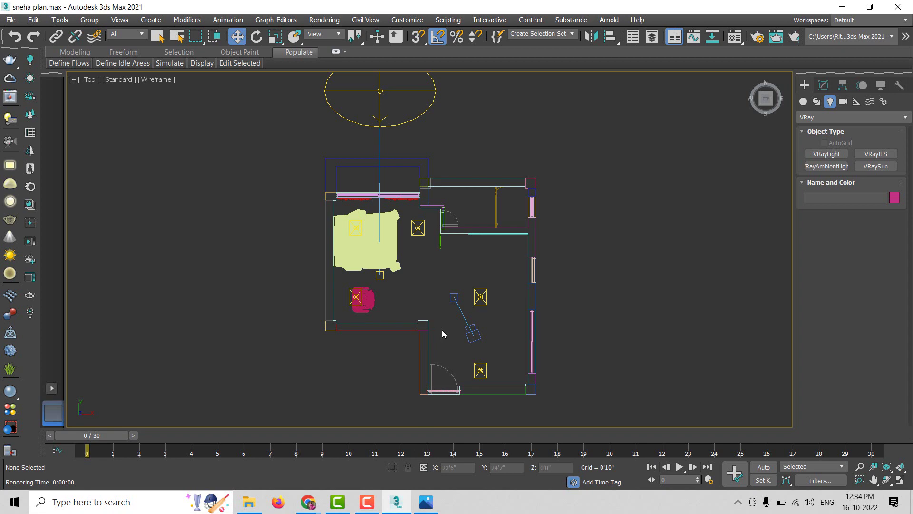
Orbit, then switch to the Left view zoomed in on the sofa, chair and window elevation.
mouse_move(364, 310)
middle_mouse_down("alt")
mouse_move(325, 254)
mouse_move(380, 239)
mouse_move(284, 283)
mouse_move(319, 259)
mouse_move(299, 228)
middle_mouse_up("alt")
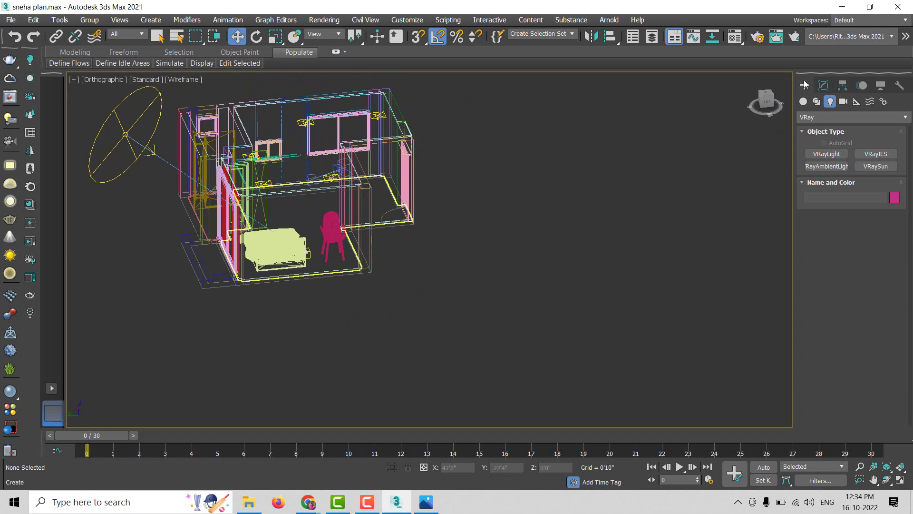
left_click(766, 101)
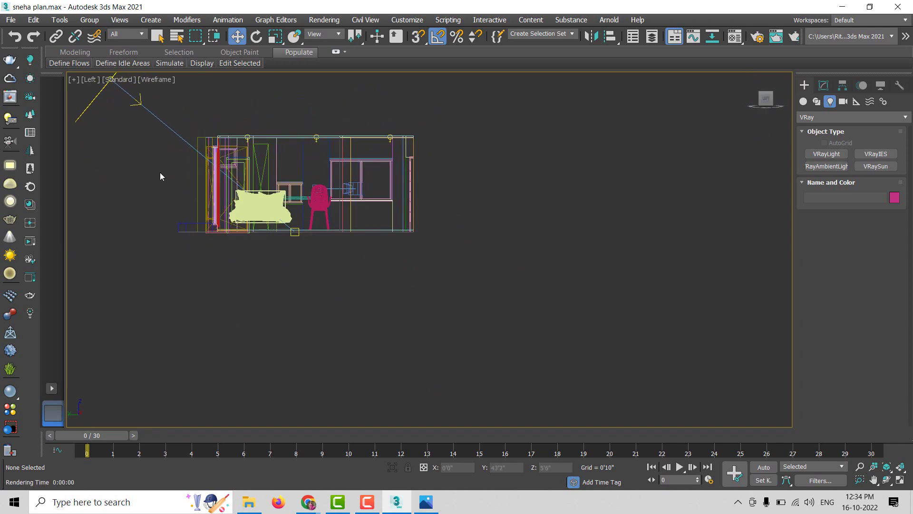
scroll(190, 138, "up", 1)
scroll(203, 143, "up", 1)
scroll(285, 147, "up", 1)
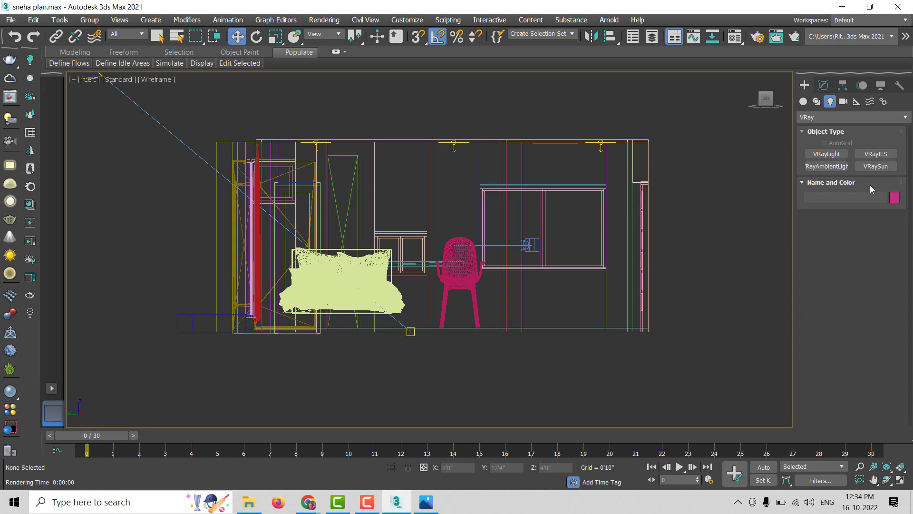
left_click(838, 167)
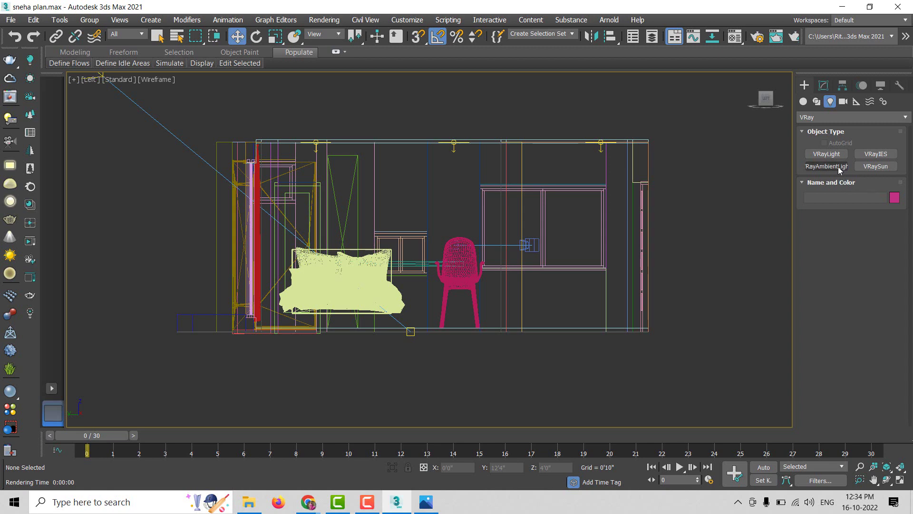
Create a targeted VRayIES light aimed down from the ceiling near the left wall, and show its parameters.
left_click(868, 157)
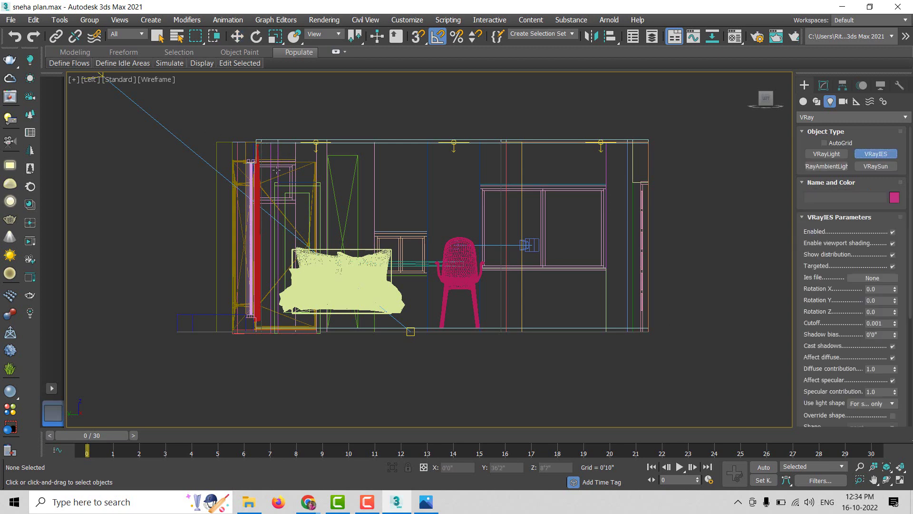
mouse_move(275, 142)
left_mouse_down()
mouse_move(277, 299)
mouse_move(278, 190)
left_mouse_up()
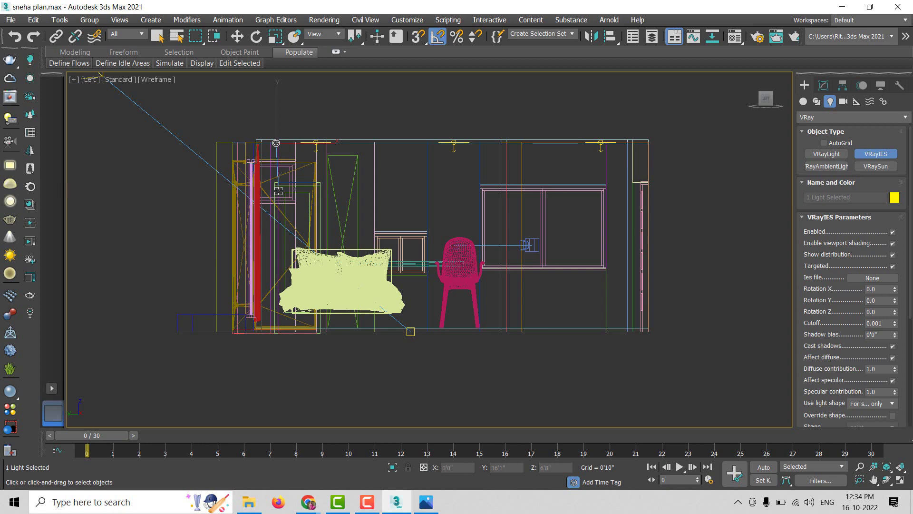
left_click_drag(278, 191, 278, 191)
key("w")
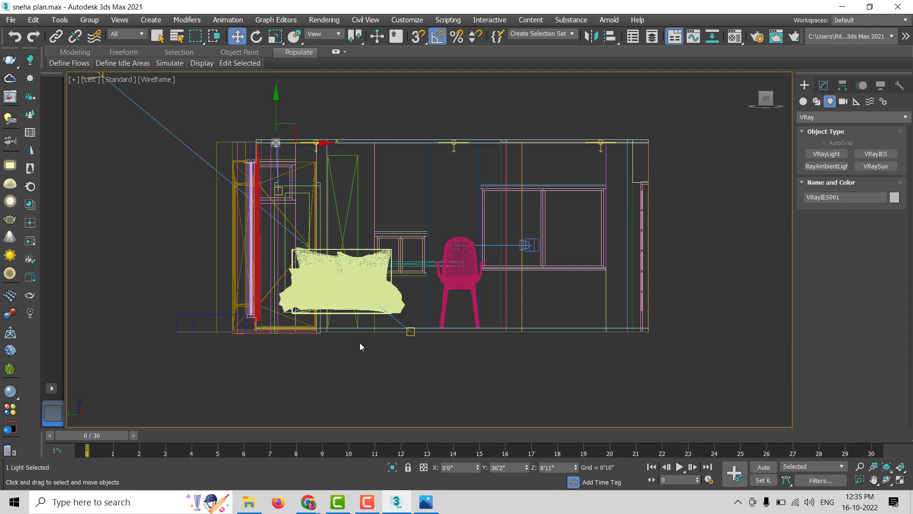
left_click(830, 88)
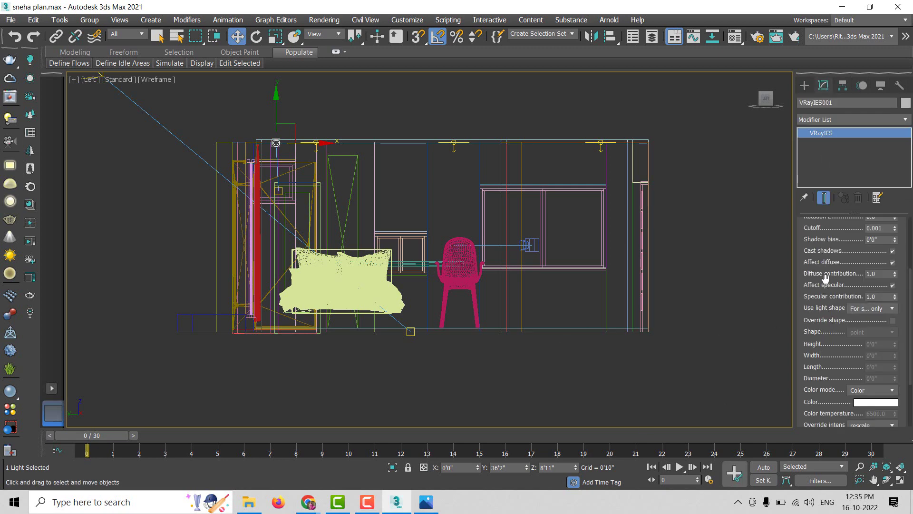
left_click_drag(826, 281, 830, 390)
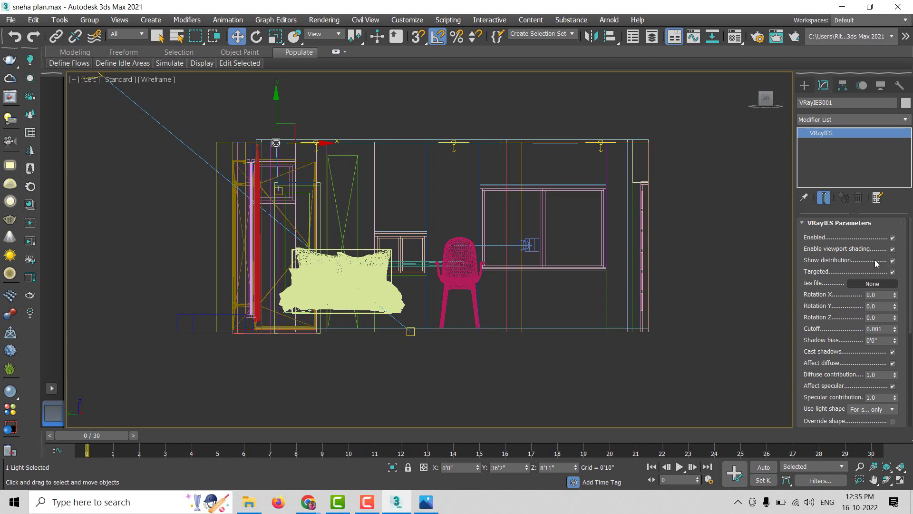
Assign the 5.ies profile from the ies_lights5 folder to VRayIES001.
left_click(871, 284)
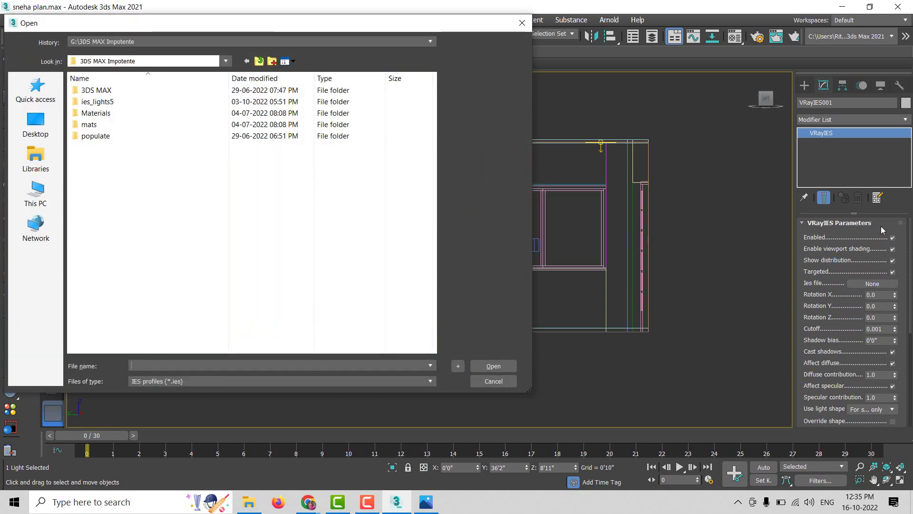
double_click(153, 102)
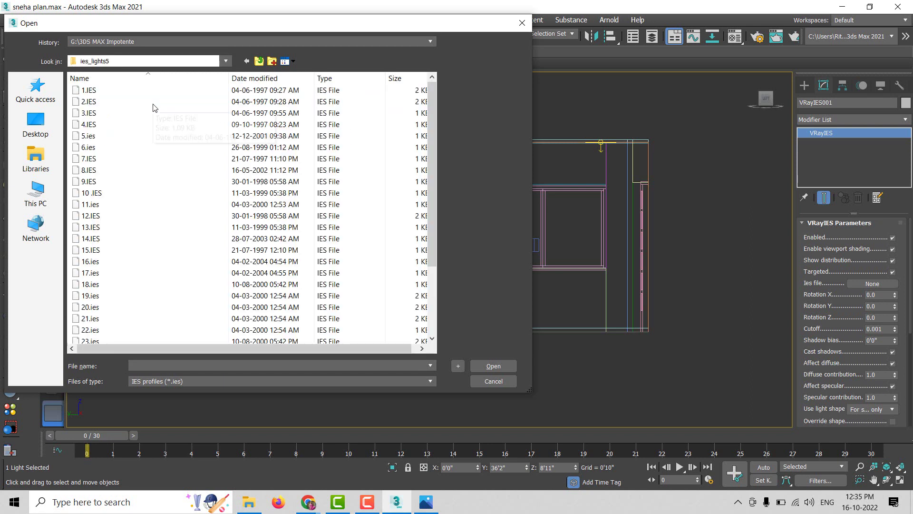
left_click(87, 138)
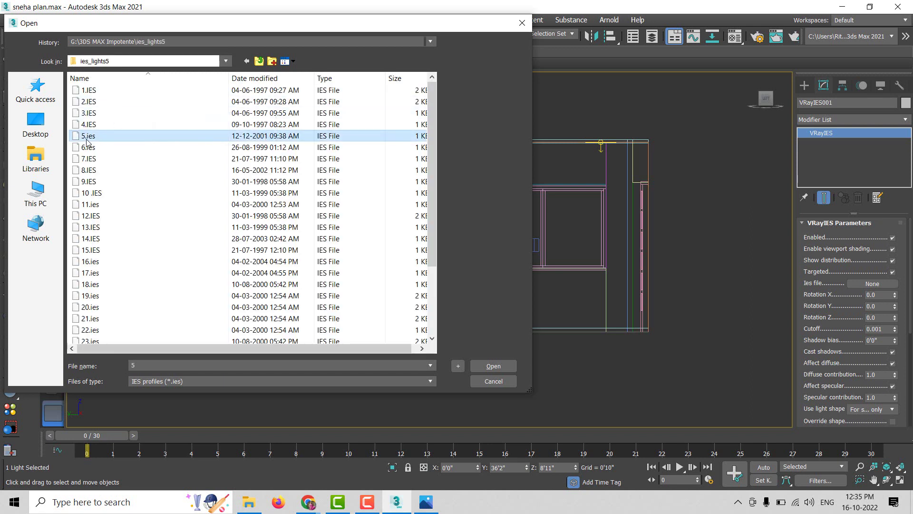
double_click(86, 138)
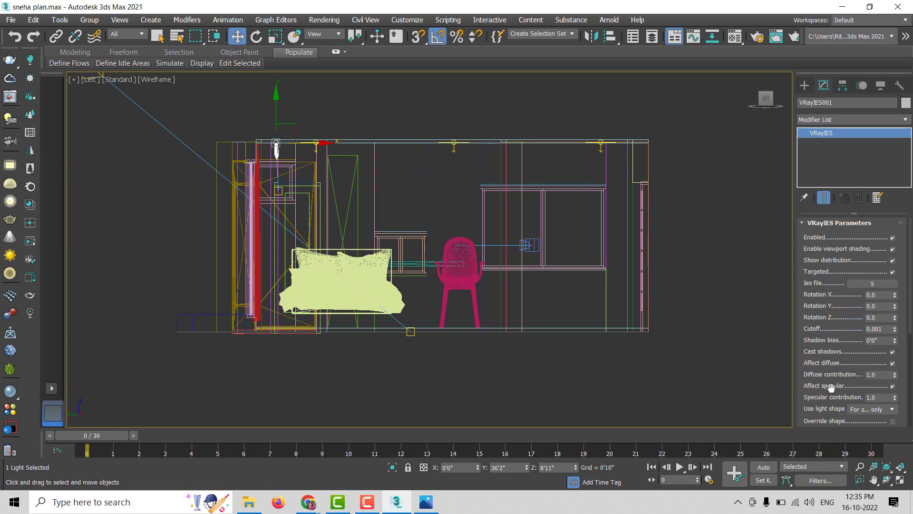
Tint the IES light cyan by lowering Red to 80 in its colour picker.
left_click_drag(831, 386, 832, 317)
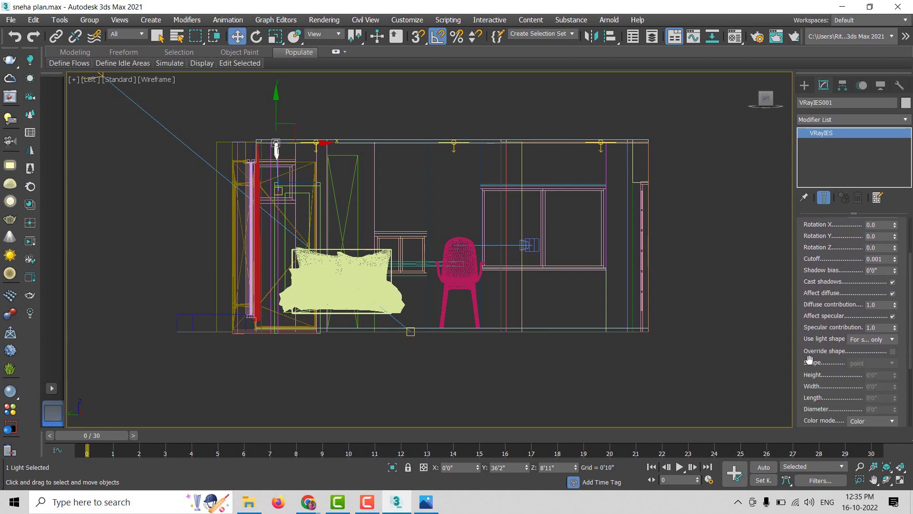
left_click_drag(818, 401, 818, 328)
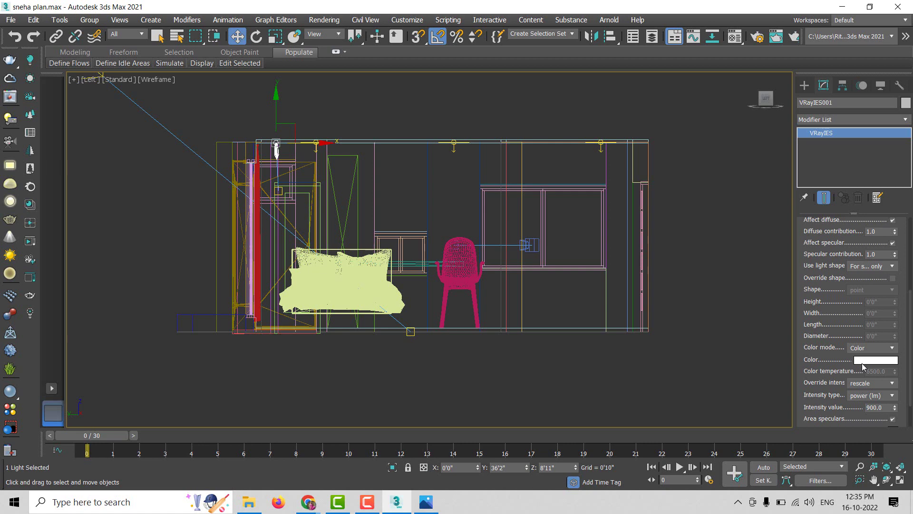
left_click(862, 361)
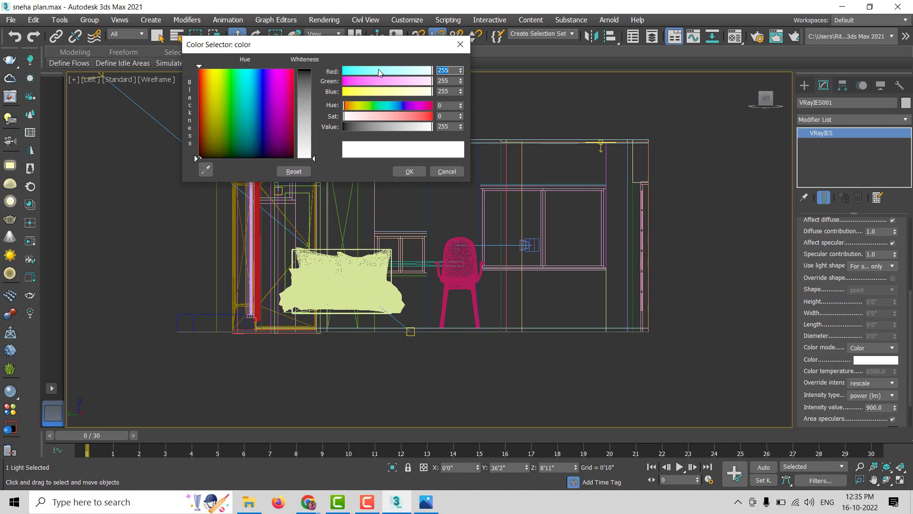
left_click_drag(380, 72, 371, 72)
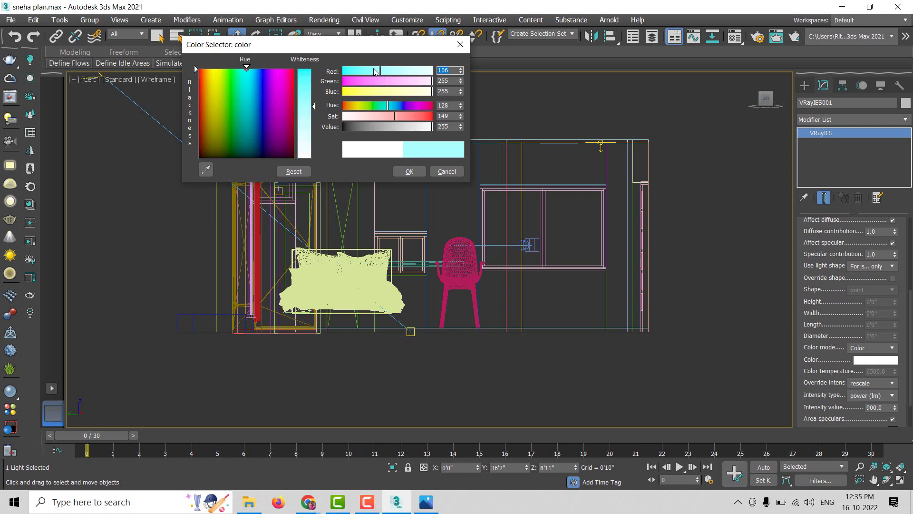
left_click(401, 172)
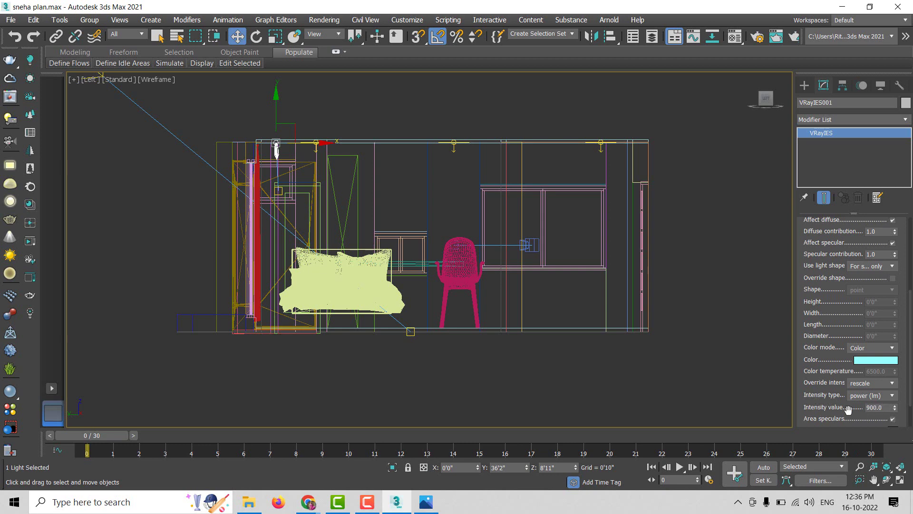
Raise the IES light intensity from 900 to 15000 lm.
double_click(880, 407)
type("1")
type("5000")
key("Return")
left_click(804, 85)
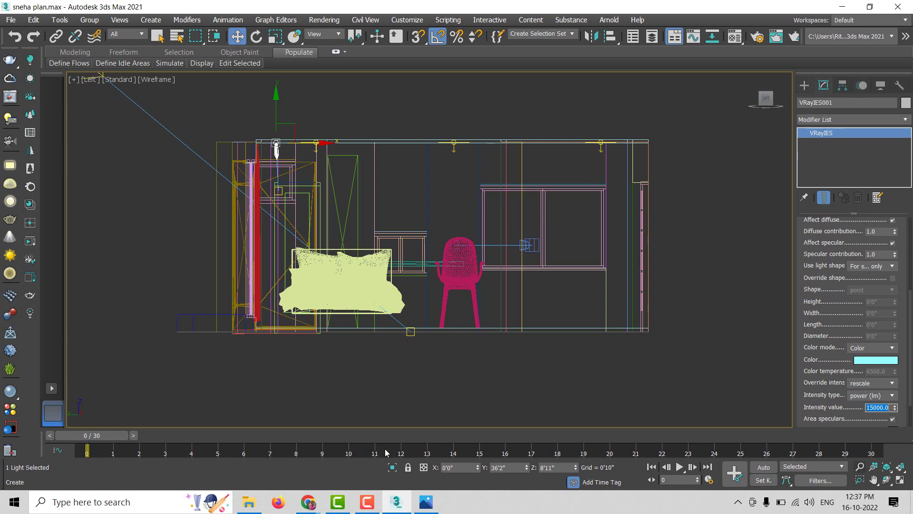
key("t")
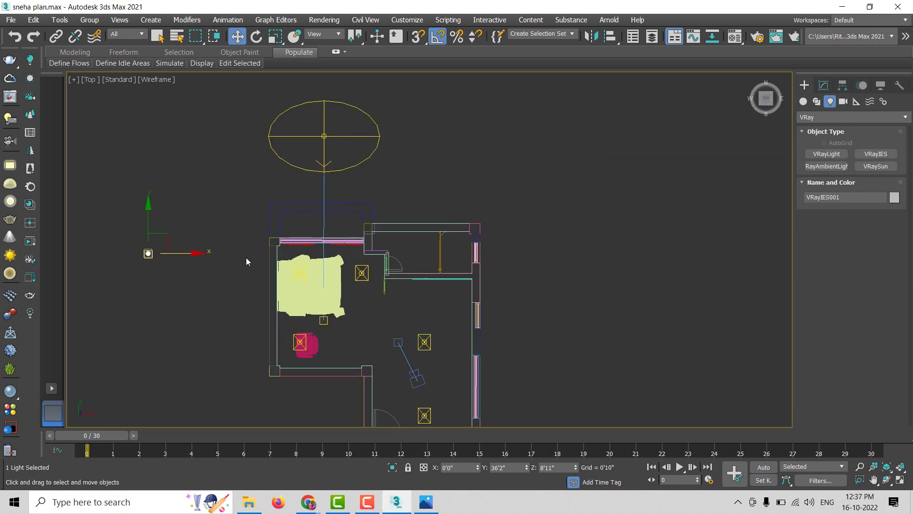
Move the IES light into the room's top-left corner, snug against the curtain wall.
key("f")
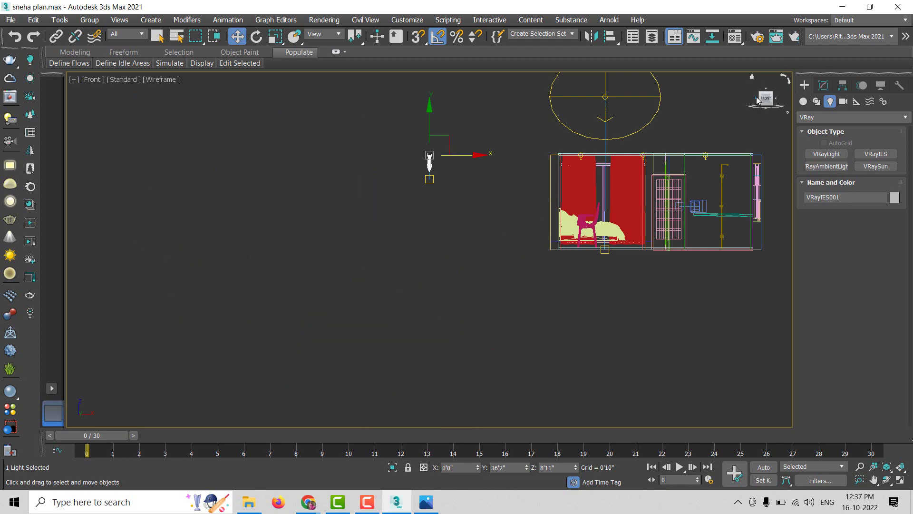
left_click_drag(762, 100, 758, 100)
key("l")
middle_click_drag(279, 242, 617, 244)
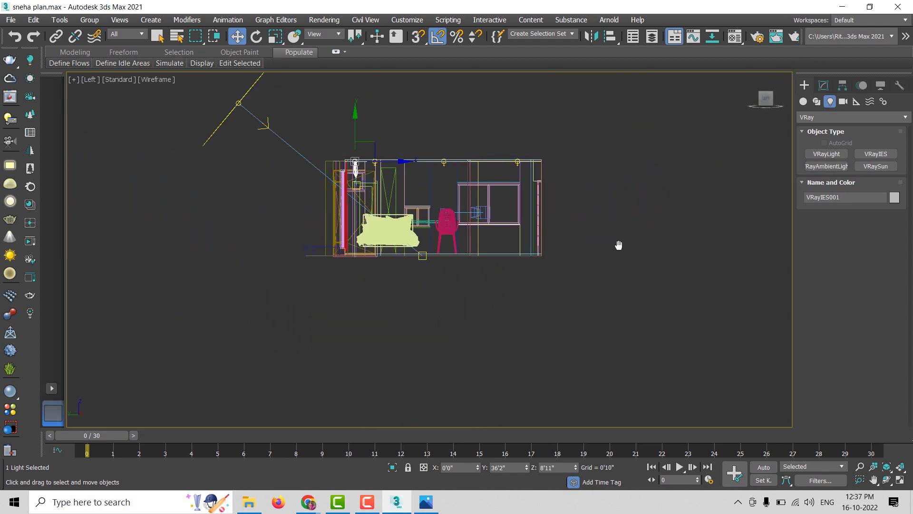
scroll(397, 184, "up", 4)
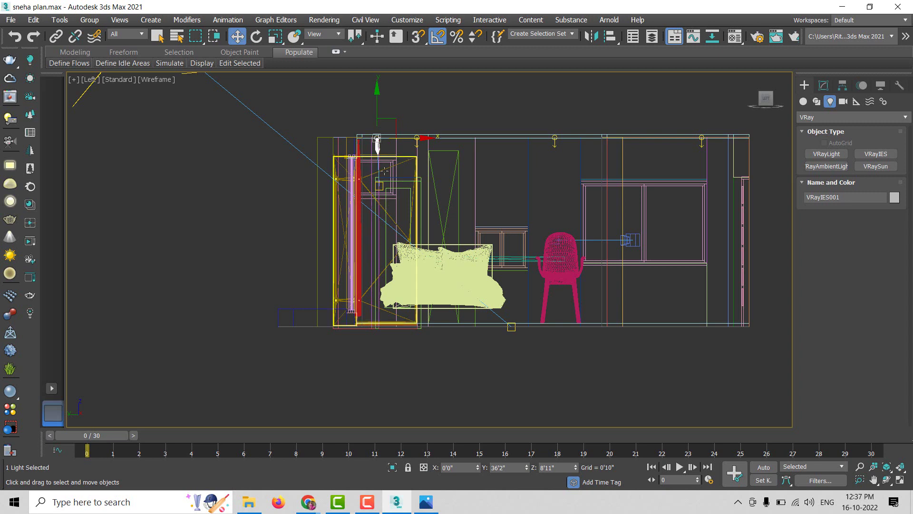
key("t")
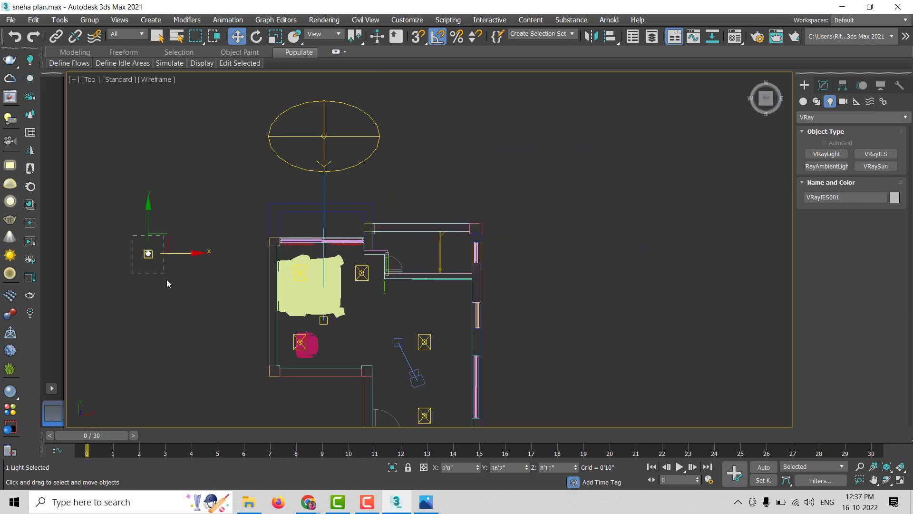
left_click_drag(169, 259, 291, 270)
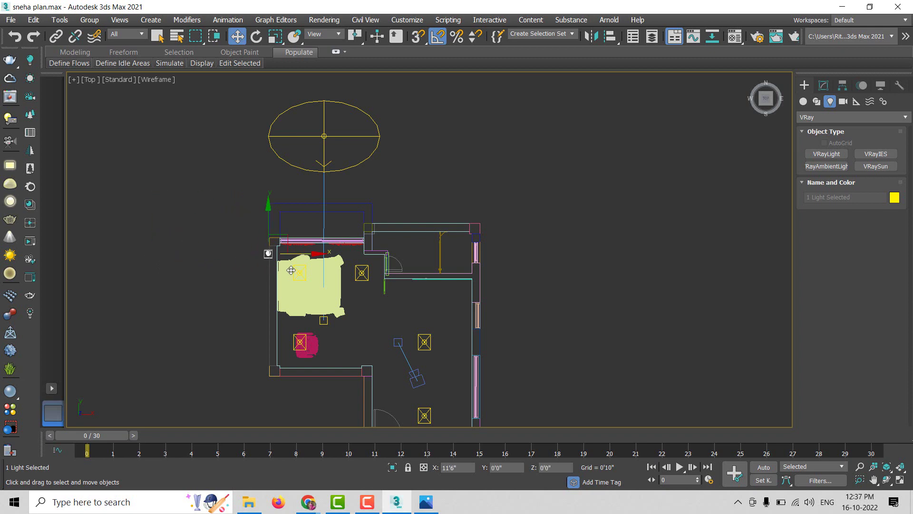
scroll(291, 266, "up", 4)
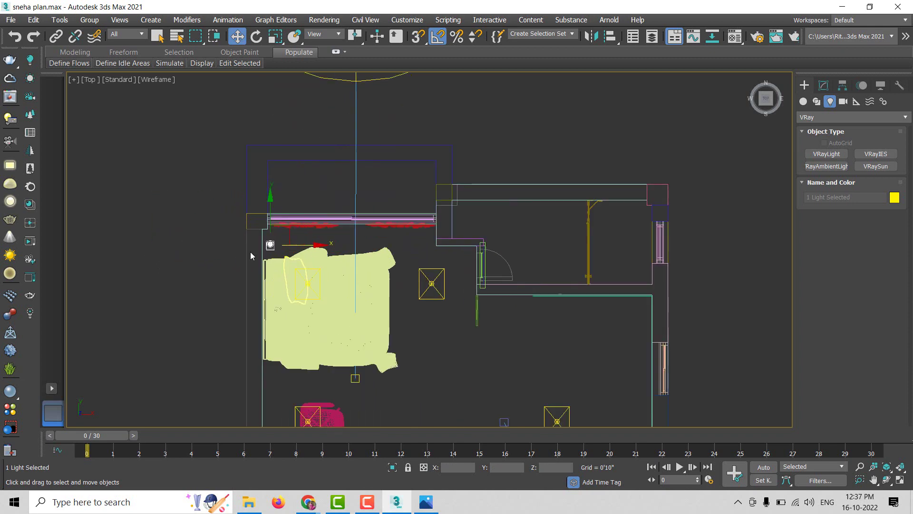
scroll(251, 256, "up", 3)
scroll(251, 253, "up", 3)
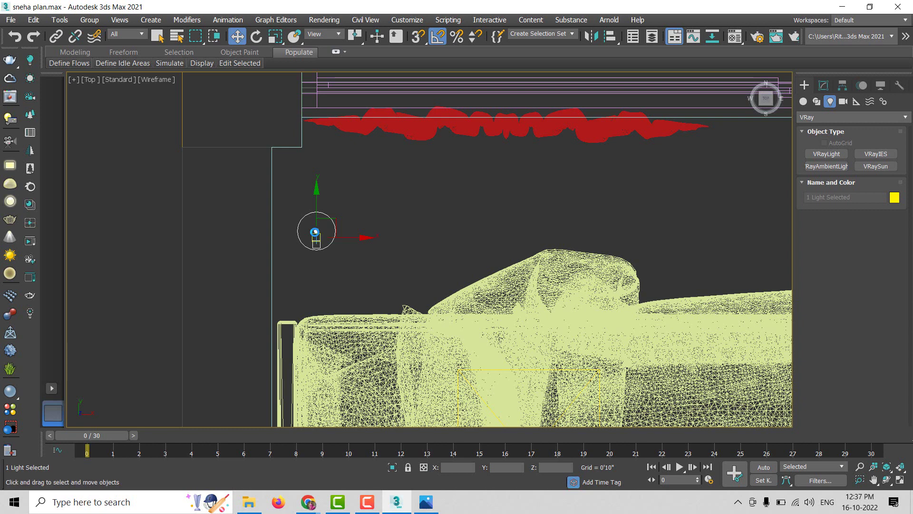
left_click_drag(315, 232, 288, 230)
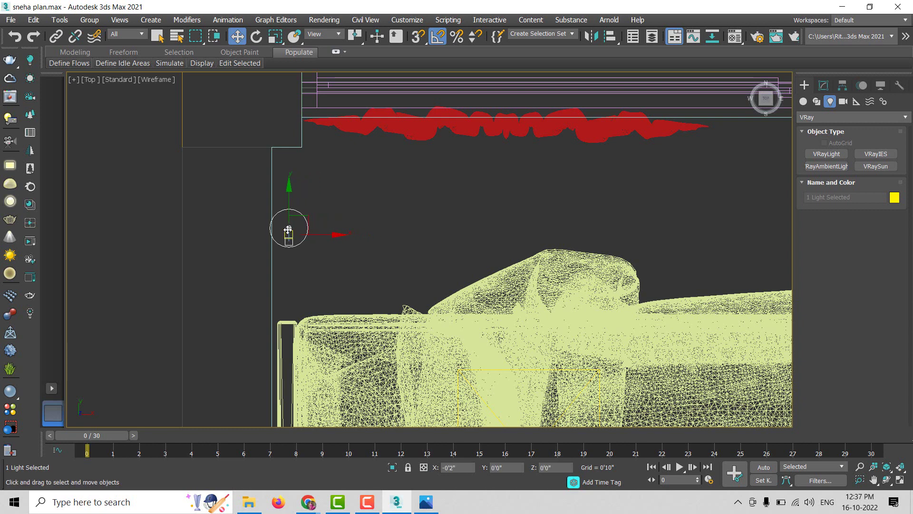
Shift-drag the light down along the left wall to start cloning it.
scroll(348, 207, "down", 2)
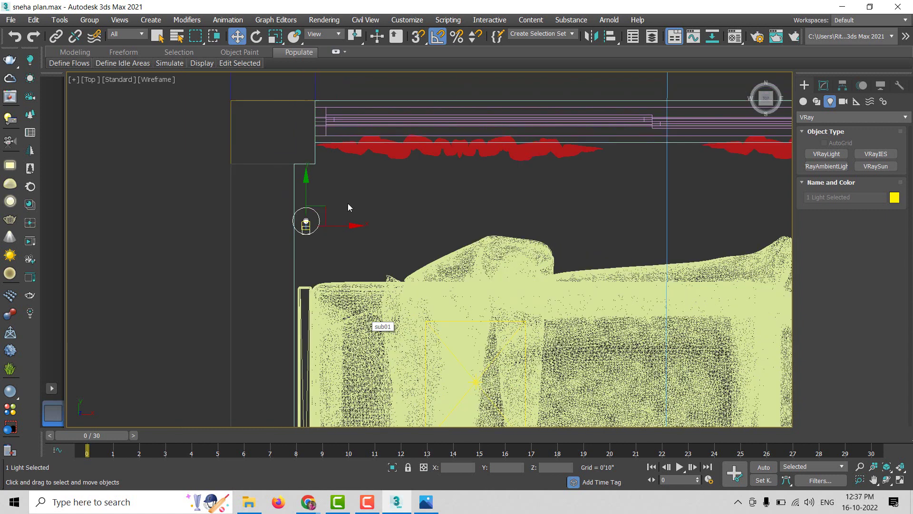
scroll(349, 208, "down", 3)
scroll(343, 216, "down", 1)
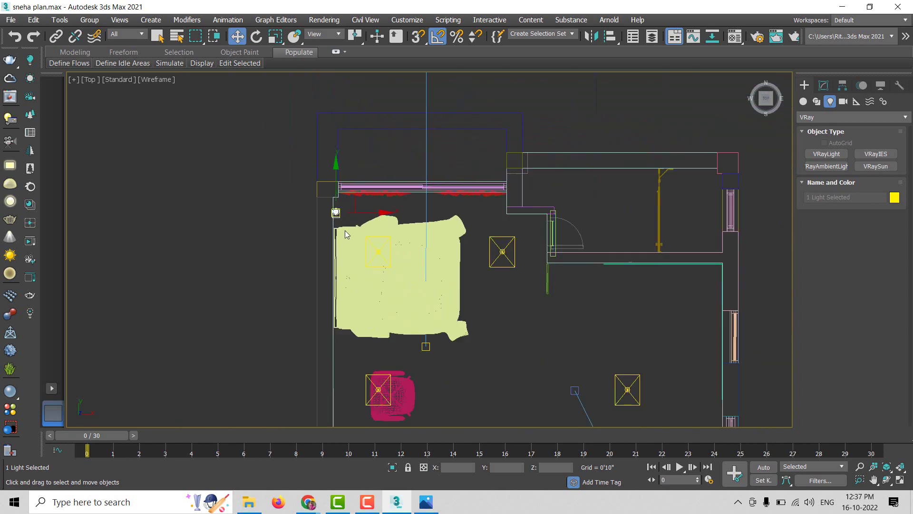
middle_click_drag(346, 238, 329, 184)
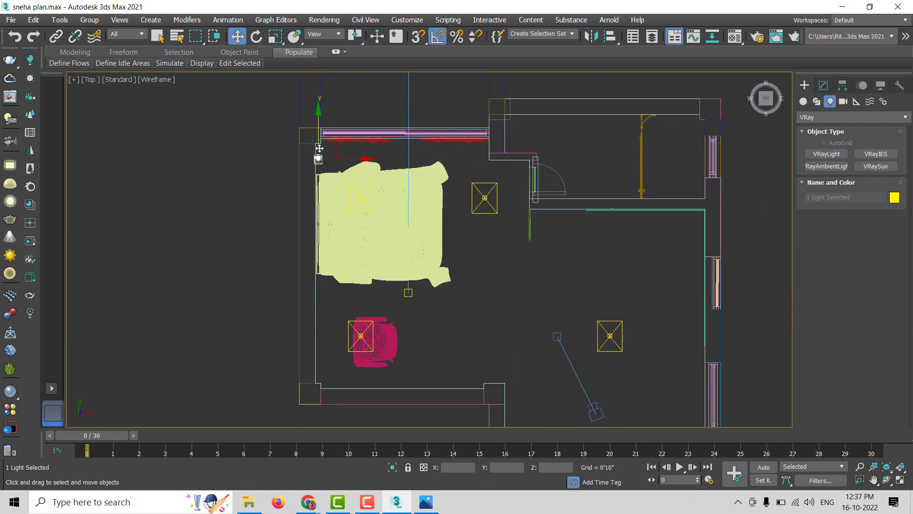
left_click_drag(320, 149, 320, 217, "shift")
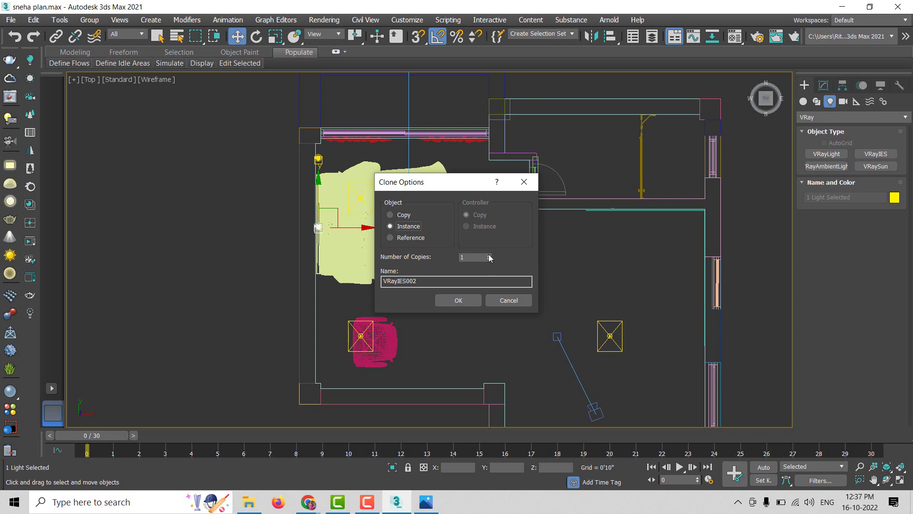
Clone as instances to get four VRayIES lights evenly spaced along the left wall.
left_click(459, 301)
middle_click_drag(427, 369, 417, 286)
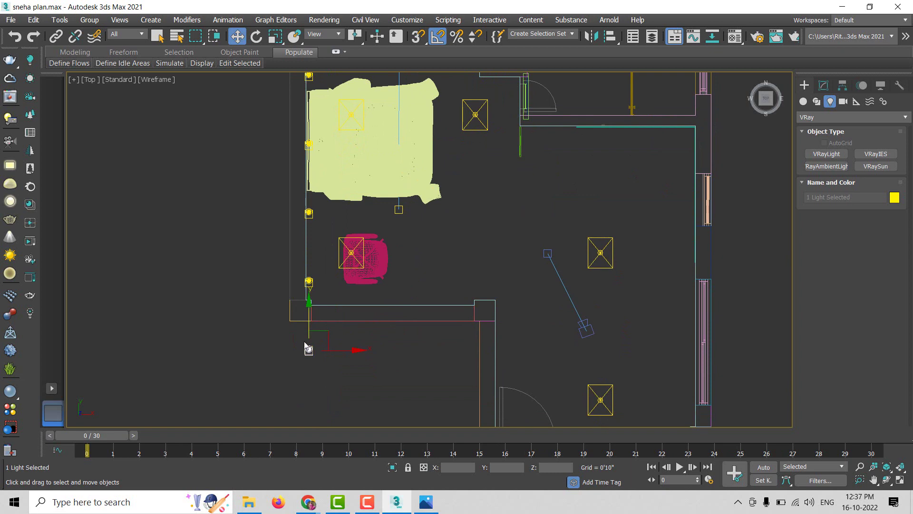
left_click(290, 385)
scroll(293, 363, "down", 2)
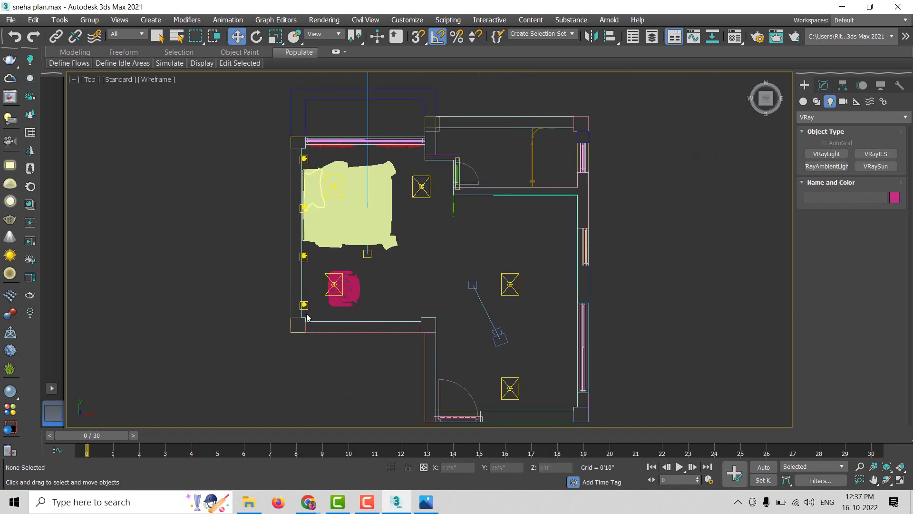
middle_click_drag(378, 349, 270, 296, "alt")
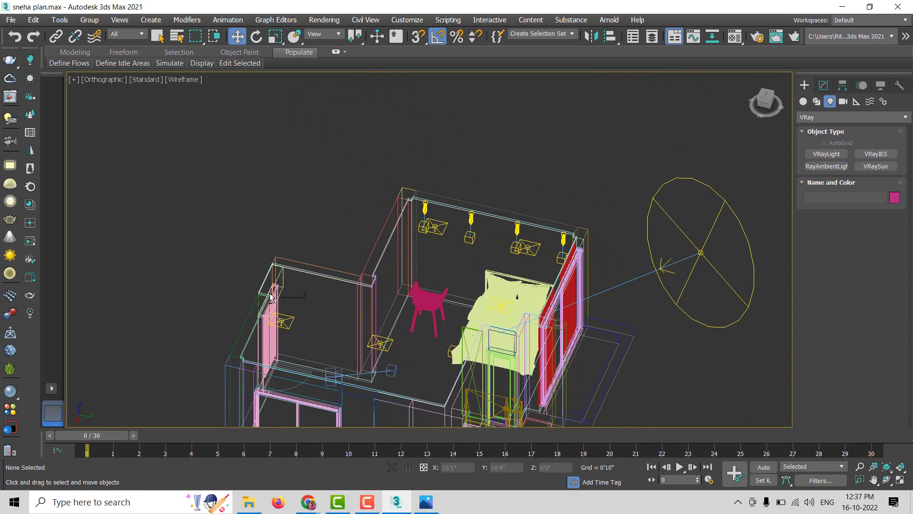
key("t")
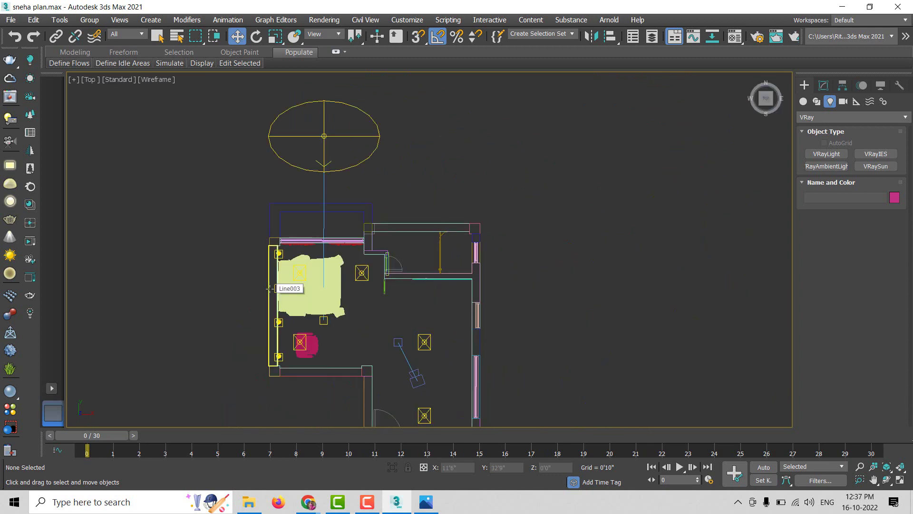
middle_click_drag(394, 298, 430, 250)
scroll(419, 252, "up", 3)
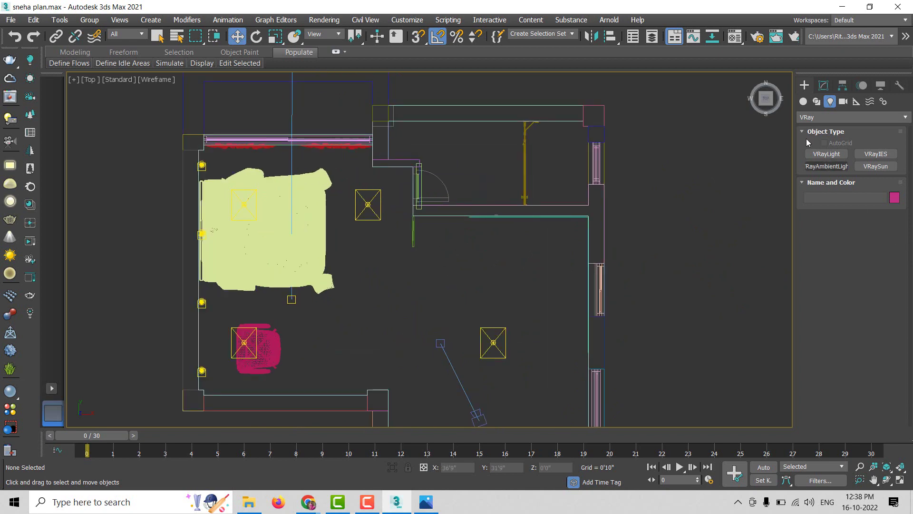
Place a VRayPhysicalCamera in the Top view, lower right, aimed left toward the bed and chair.
left_click(843, 102)
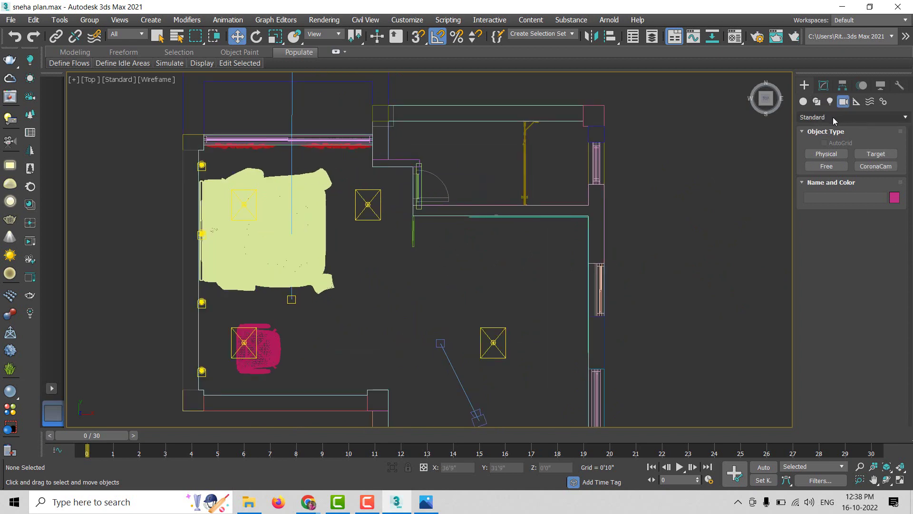
left_click(834, 117)
left_click(815, 141)
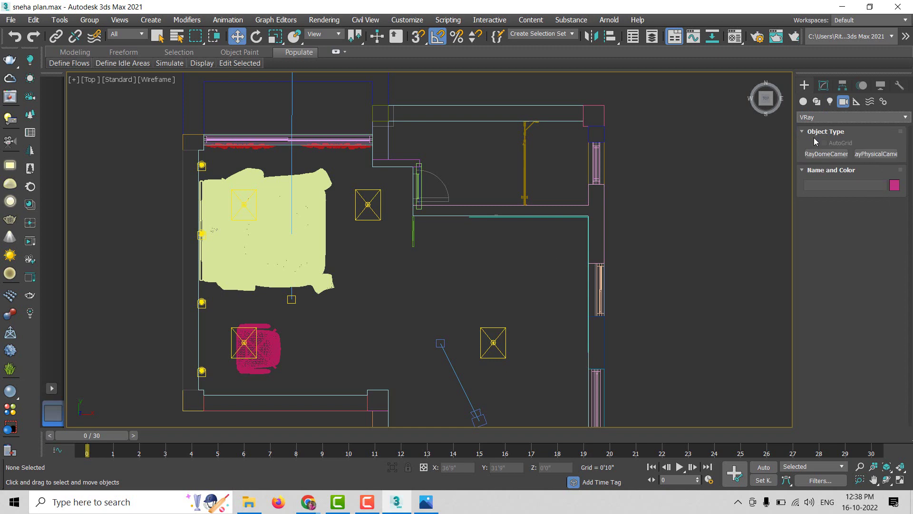
left_click(876, 154)
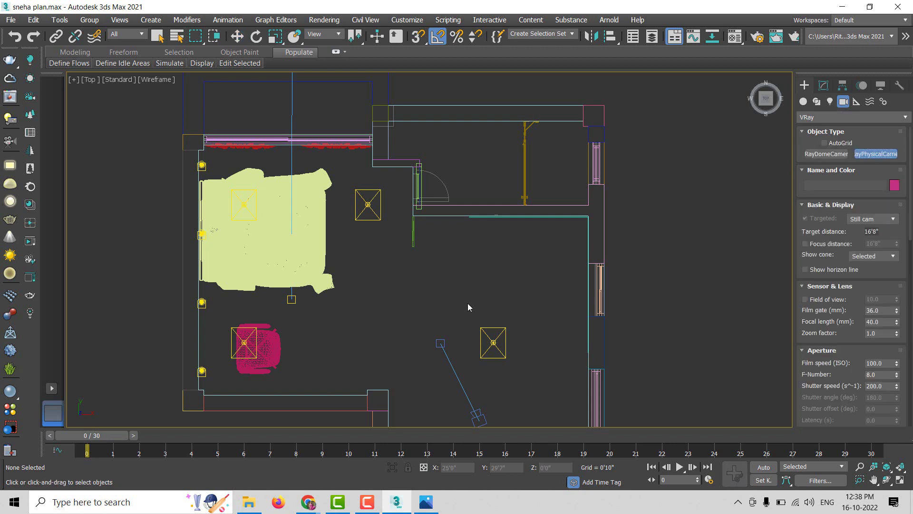
left_click_drag(478, 301, 258, 298)
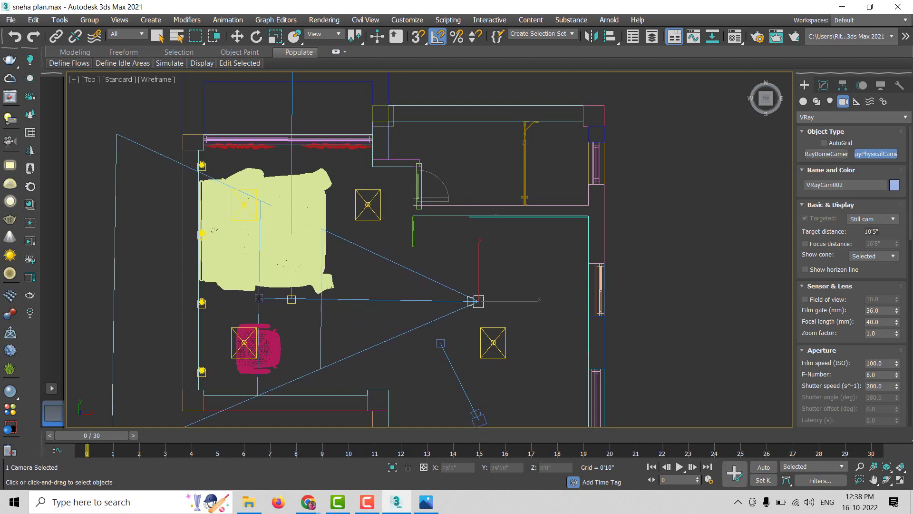
mouse_move(259, 298)
left_mouse_down()
mouse_move(424, 298)
mouse_move(490, 191)
mouse_move(223, 261)
mouse_move(402, 298)
left_mouse_up()
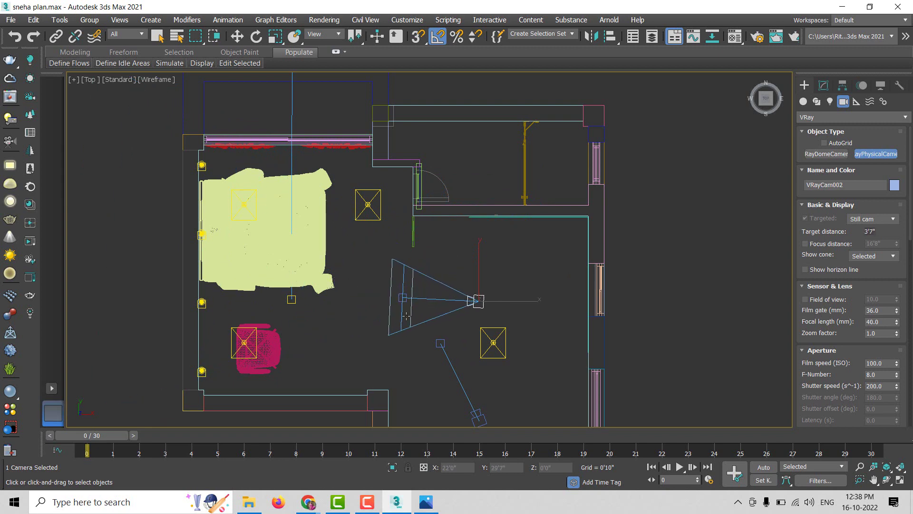
left_click_drag(536, 299, 534, 295)
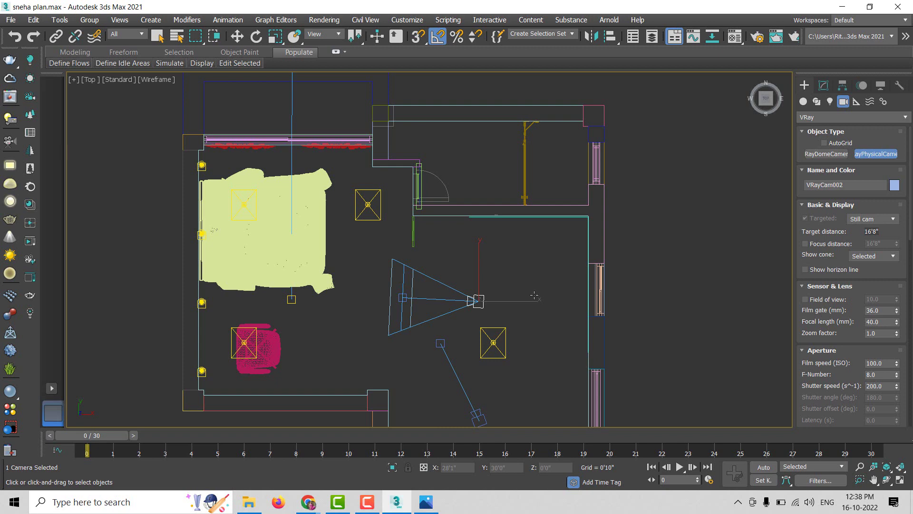
Raise VRayCam002 to a height of 3'0" in the Front view.
right_click(524, 334)
right_click(475, 289)
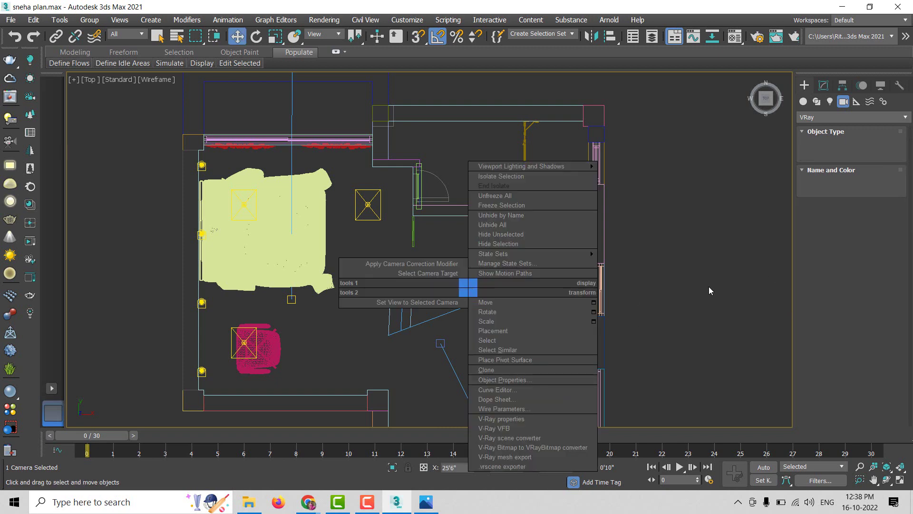
key("f")
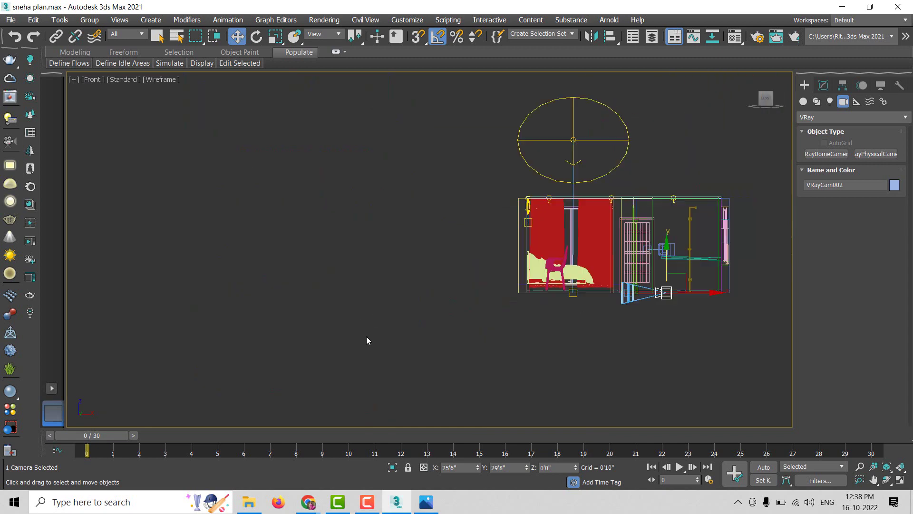
scroll(621, 313, "up", 3)
scroll(621, 313, "up", 3)
scroll(481, 298, "up", 3)
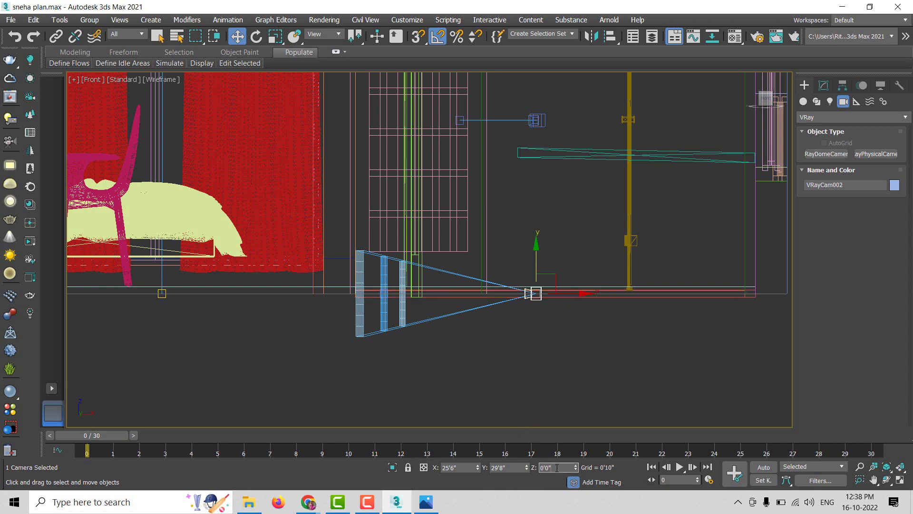
key("ctrl+z")
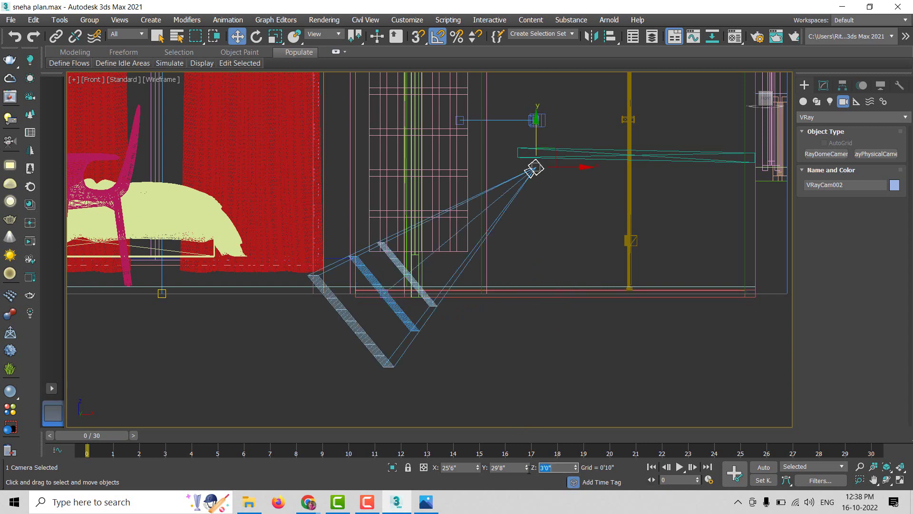
Raise the camera's target to 3'0" as well so the camera looks level.
right_click(540, 169)
left_click(497, 150)
left_click(557, 467)
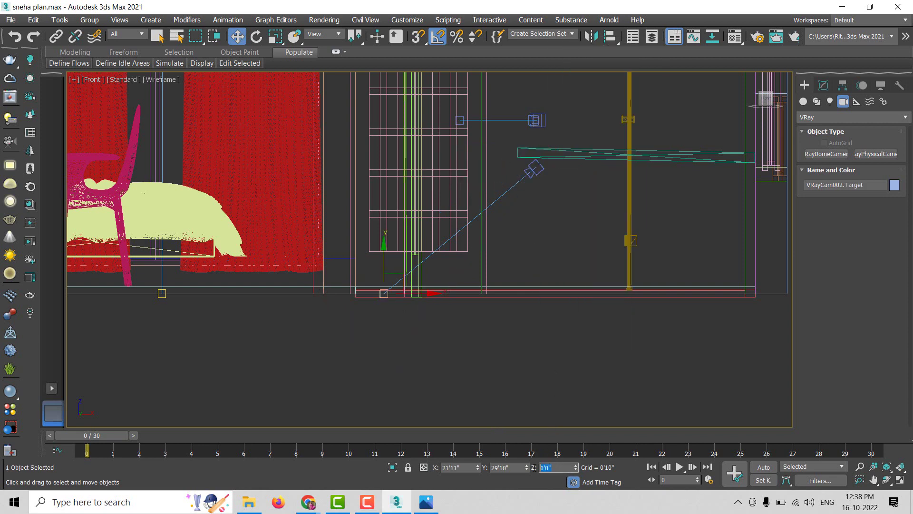
type("3")
key("Return")
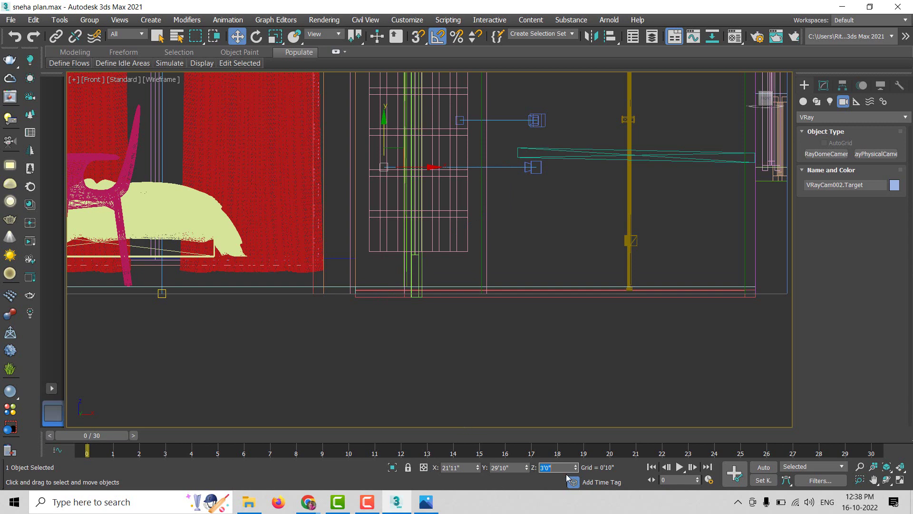
left_click(482, 384)
Look through VRayCam002 in shaded mode and select that camera for editing.
key("c")
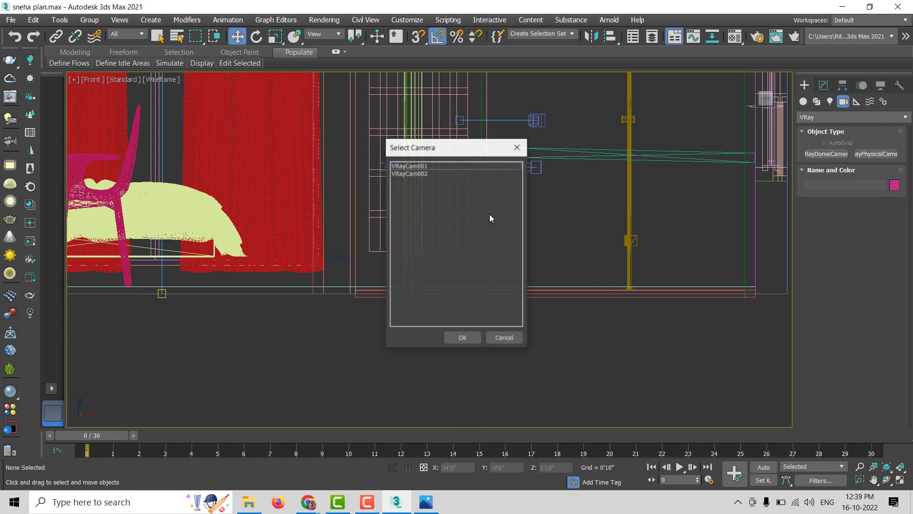
double_click(410, 174)
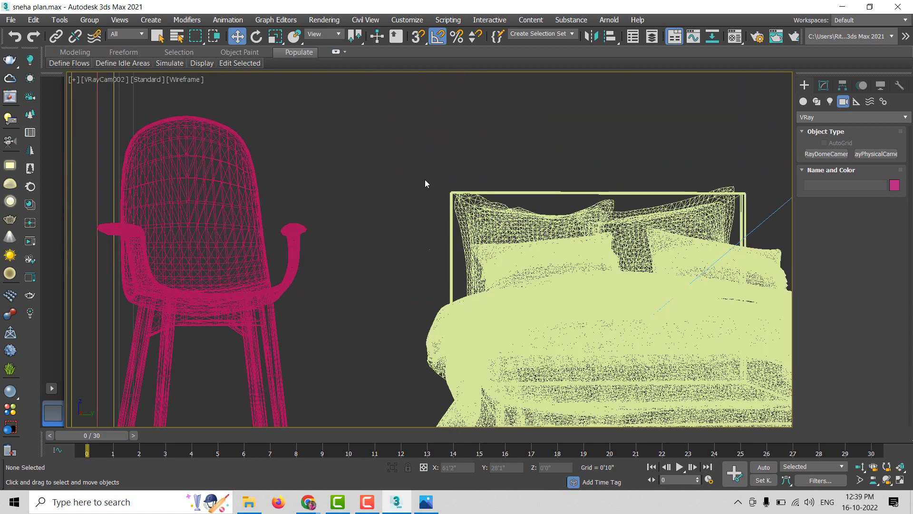
key("F3")
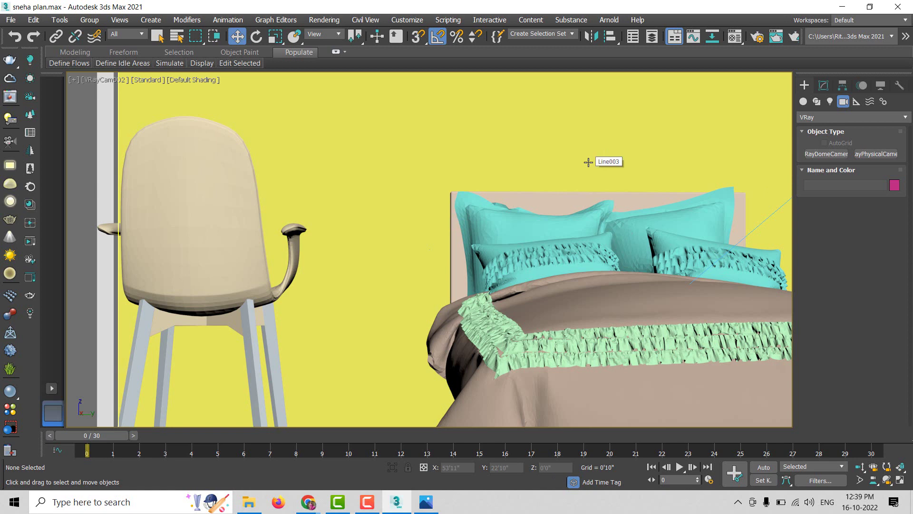
left_click(101, 84)
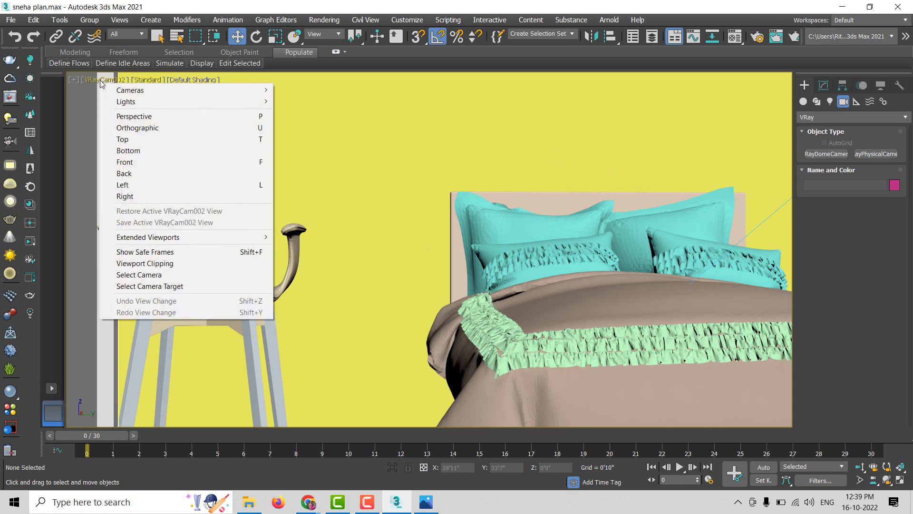
left_click(155, 278)
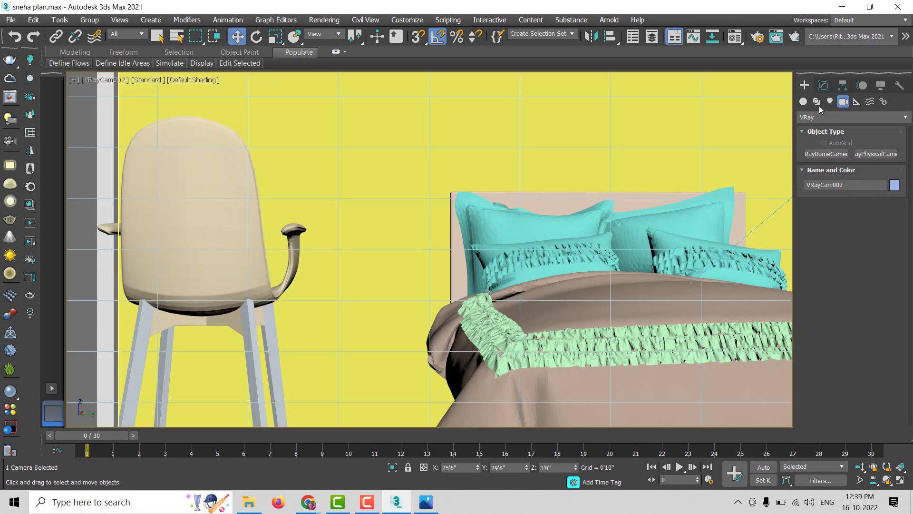
left_click(822, 88)
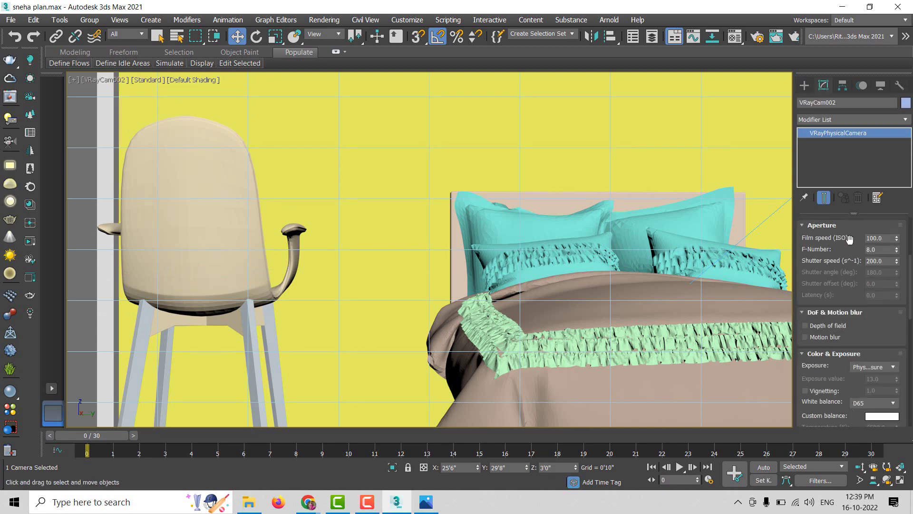
Widen the camera's film gate to 62.64 and set shutter speed to 100.
left_click_drag(850, 239, 860, 369)
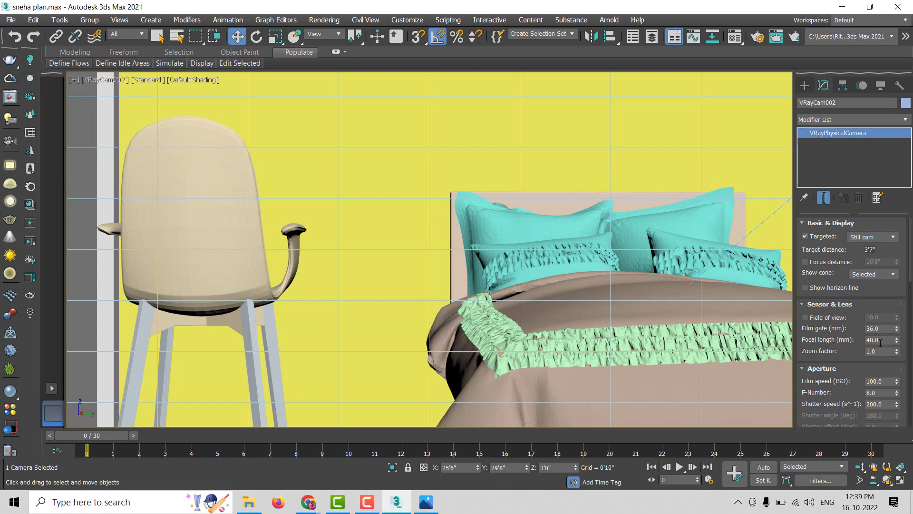
mouse_move(898, 331)
left_mouse_down()
mouse_move(898, 291)
mouse_move(896, 354)
left_mouse_up()
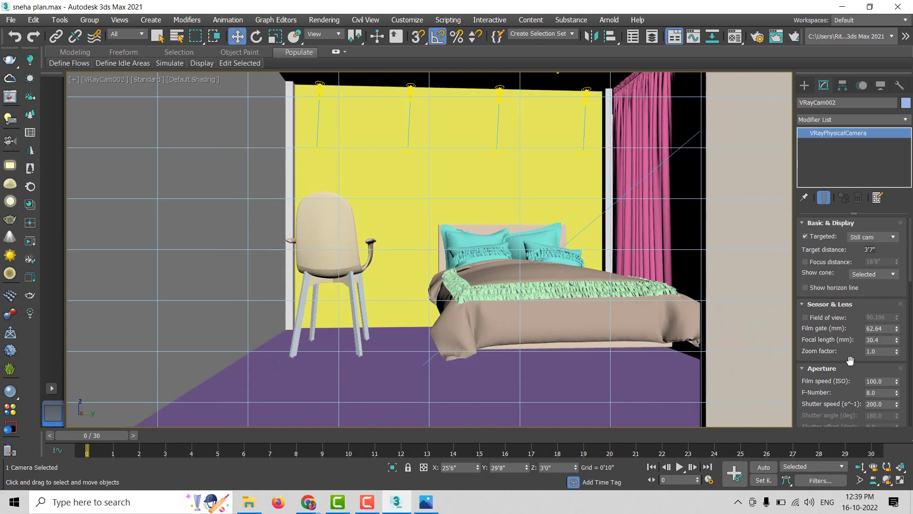
scroll(852, 370, "down", 1)
scroll(851, 364, "down", 1)
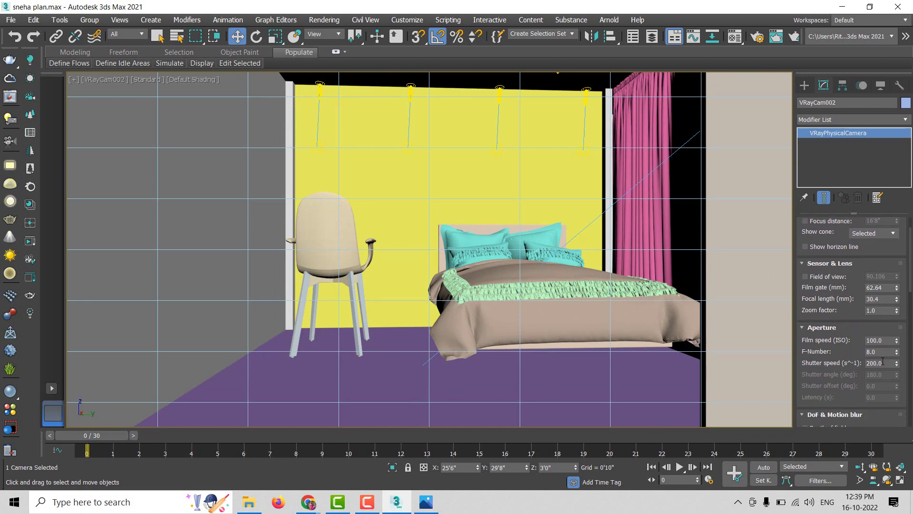
left_click_drag(884, 362, 860, 367)
scroll(853, 305, "down", 1)
scroll(853, 292, "down", 1)
scroll(854, 293, "down", 1)
scroll(886, 359, "down", 1)
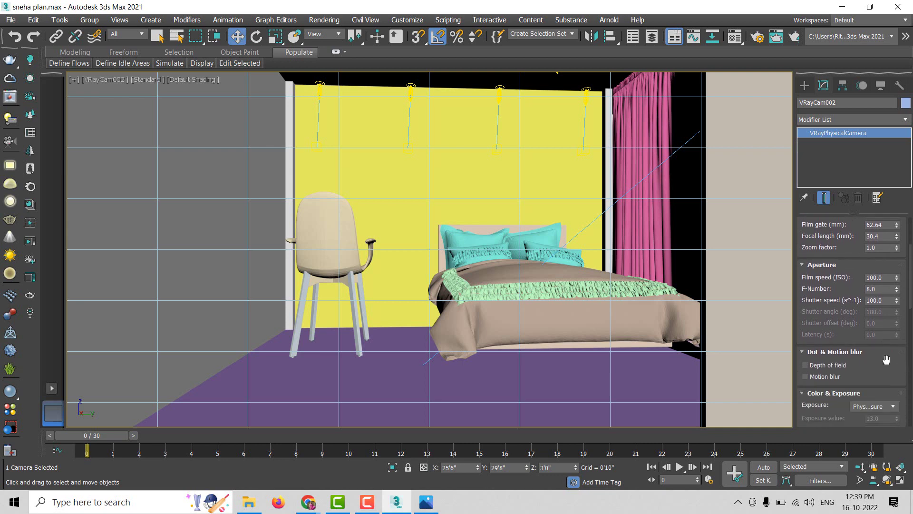
scroll(871, 300, "down", 3)
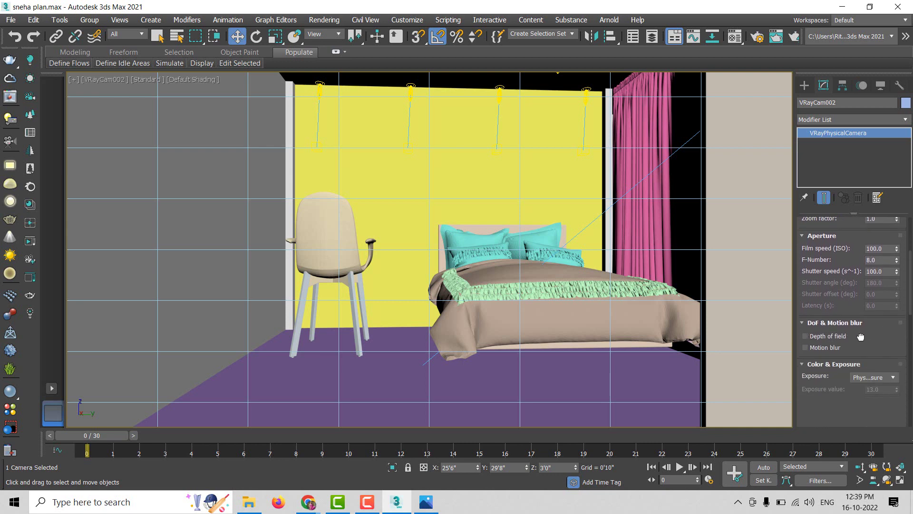
scroll(866, 312, "down", 2)
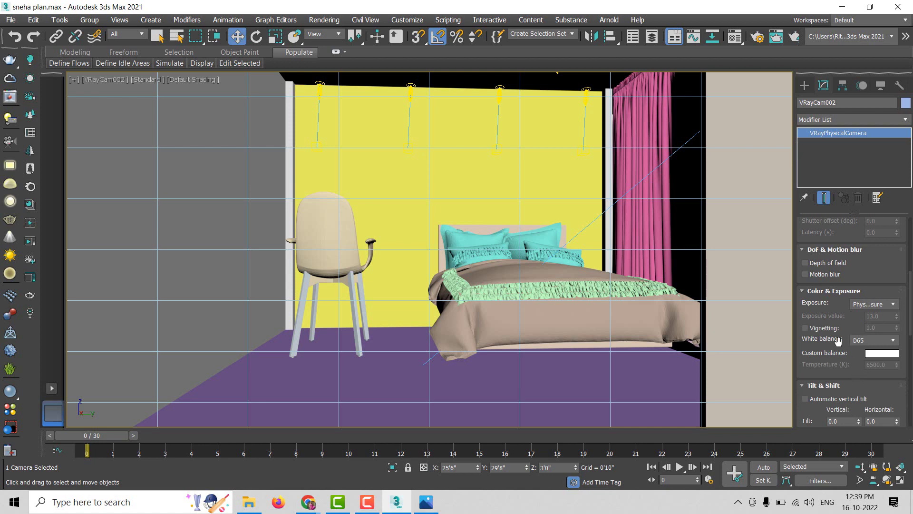
Set the camera's white balance to Neutral and horizontal tilt to 0.05.
left_click(859, 342)
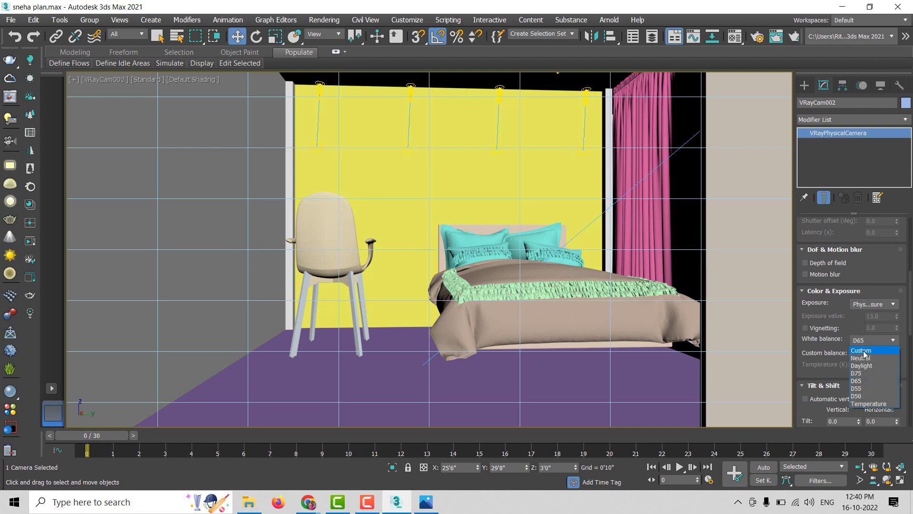
left_click(863, 358)
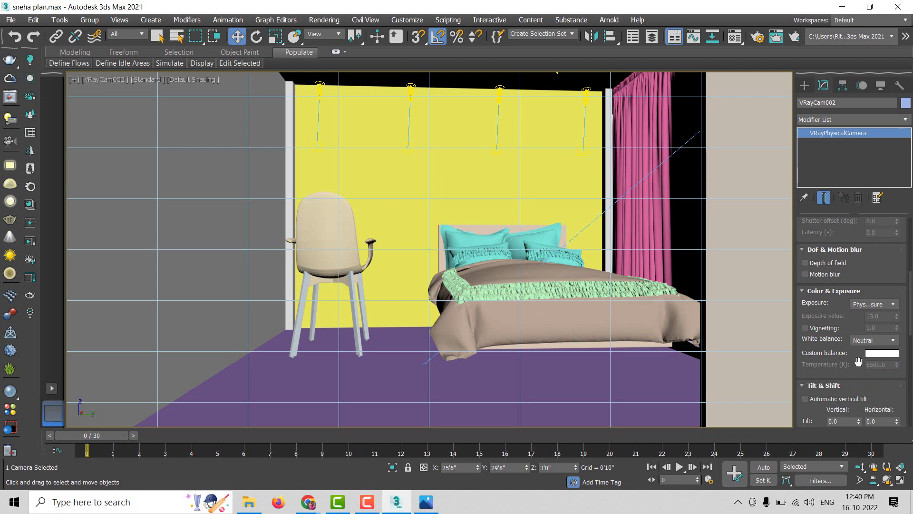
scroll(869, 352, "down", 2)
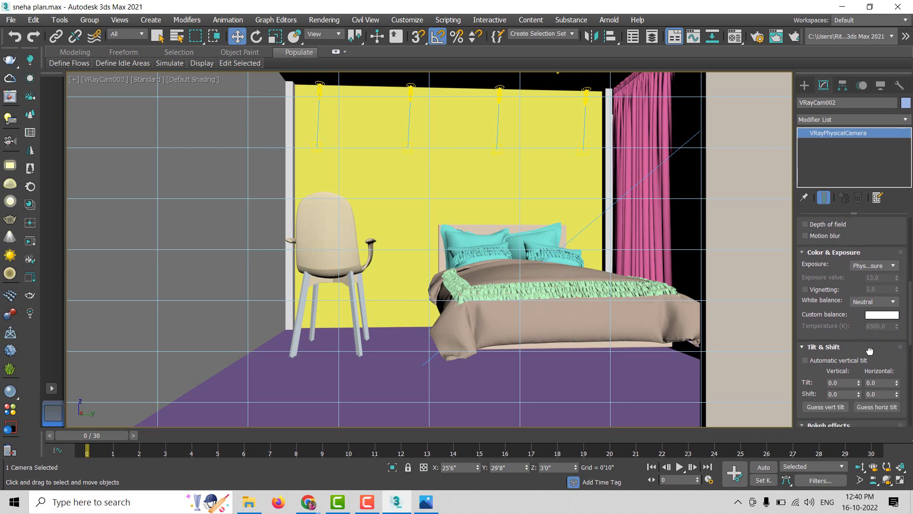
scroll(869, 351, "down", 1)
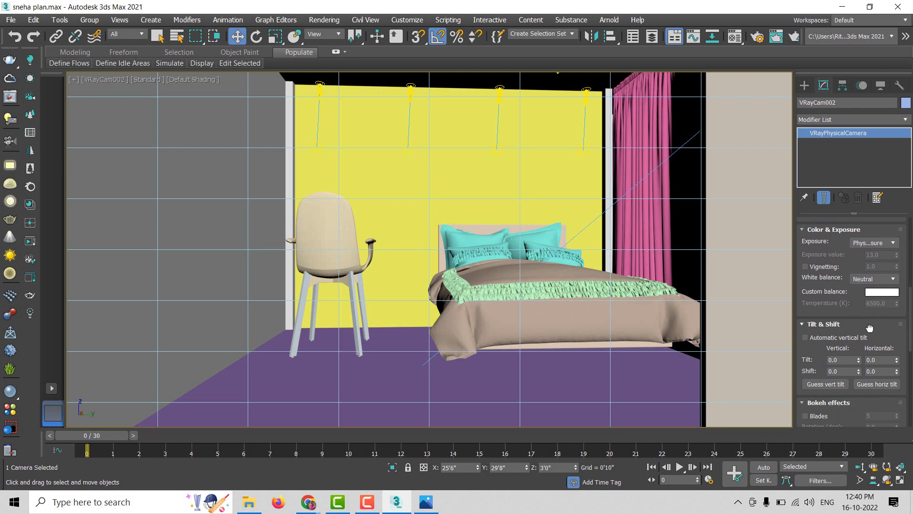
left_click(881, 387)
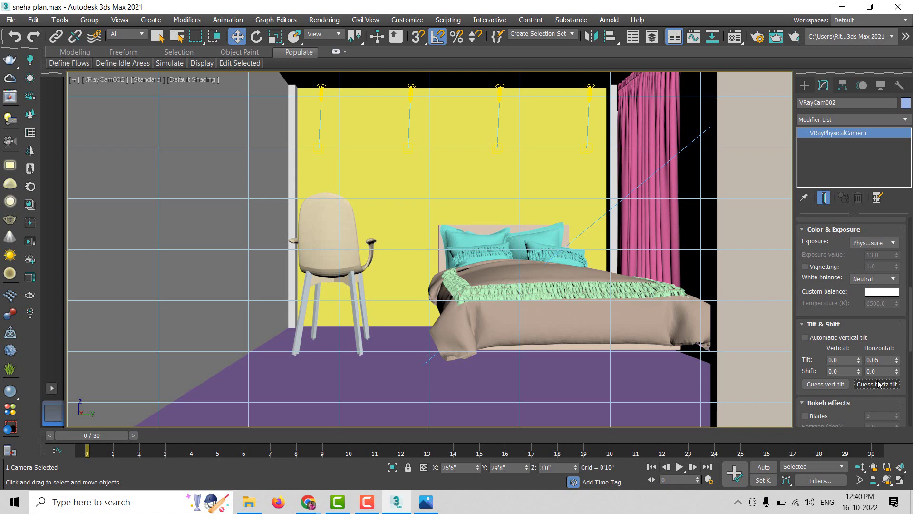
left_click(810, 90)
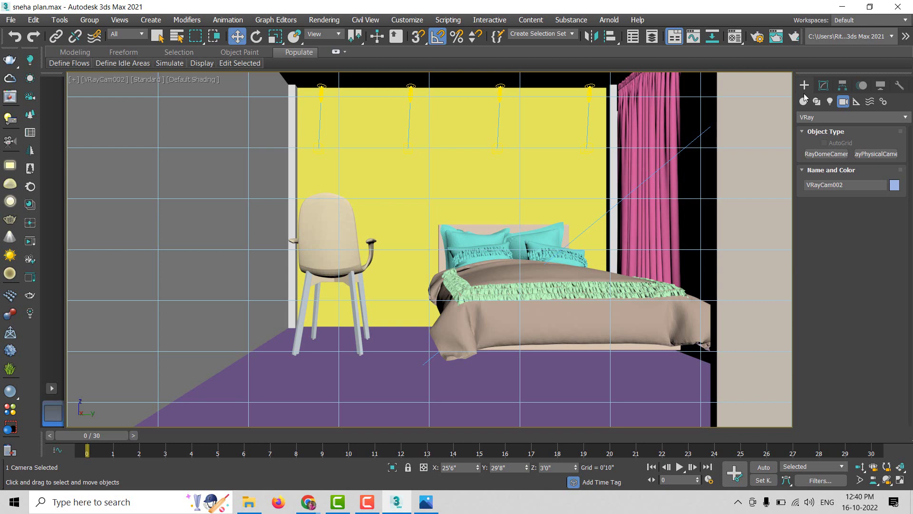
Render the VRayCam002 view with V-Ray and close the frame buffer once finished.
key("shift+q")
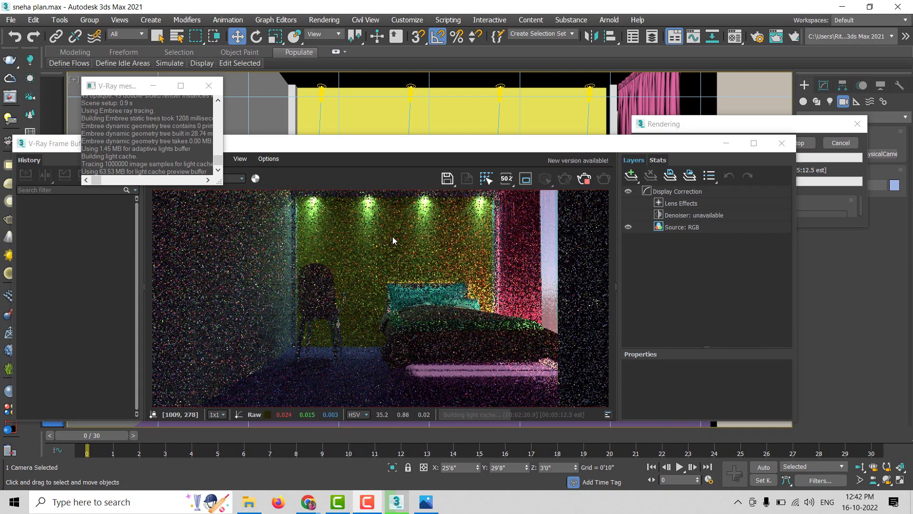
left_click(783, 145)
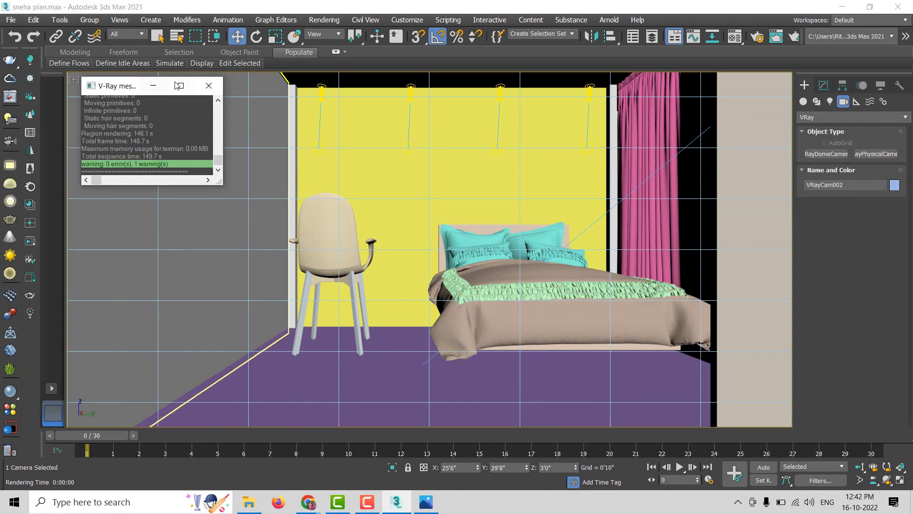
Close the V-Ray log and zoom to the window wall in a wireframe Top view.
left_click(208, 86)
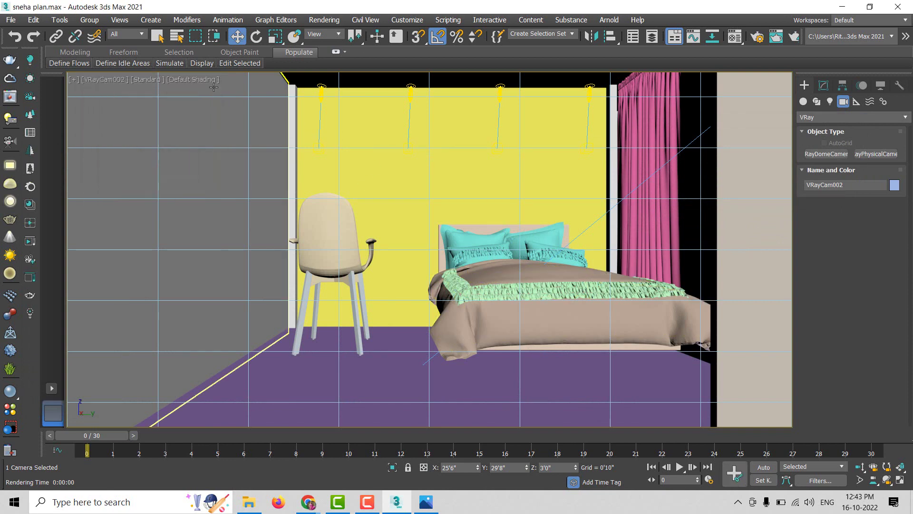
key("t")
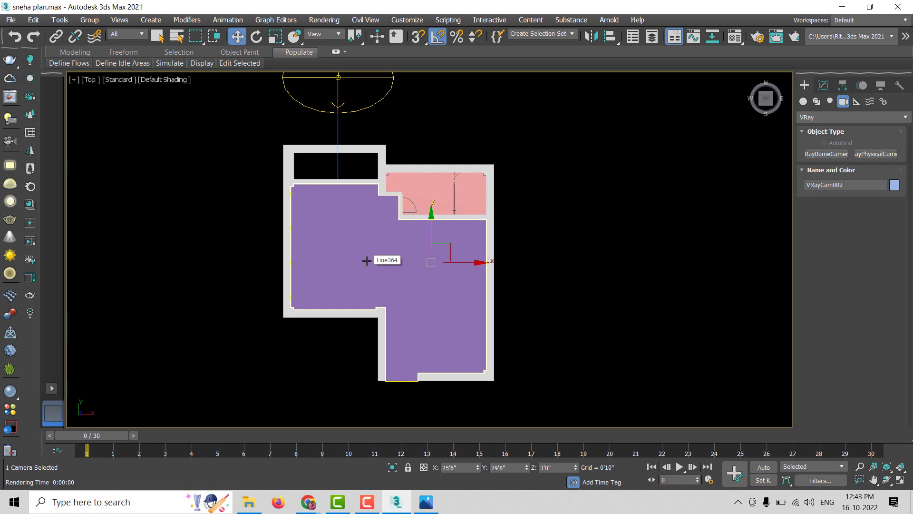
key("F3")
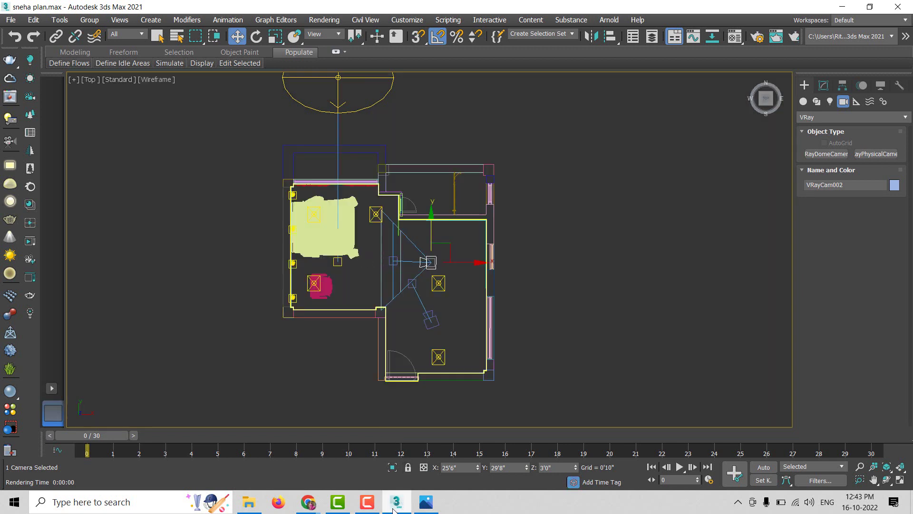
left_click(668, 421)
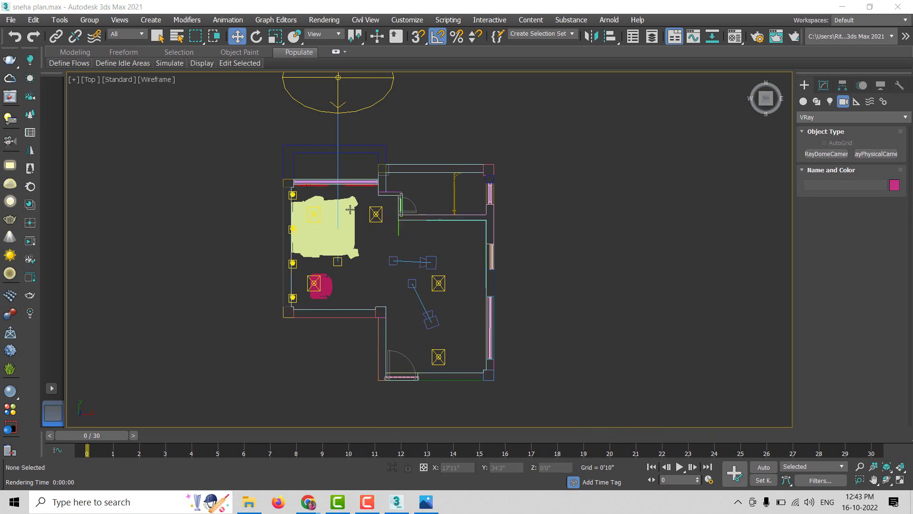
scroll(281, 154, "up", 3)
middle_click_drag(281, 153, 292, 220)
middle_click_drag(290, 181, 375, 244)
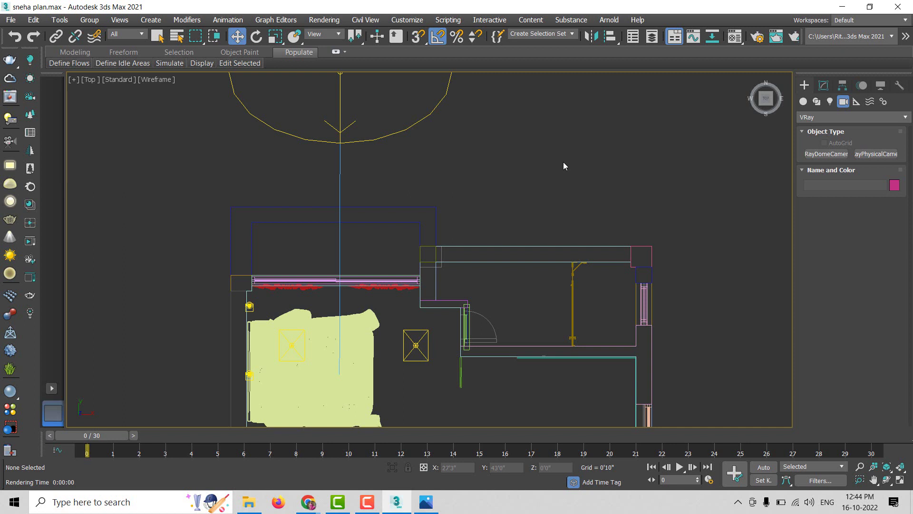
Draw a three-point line along the window sill and move it up above the window wall.
left_click(803, 101)
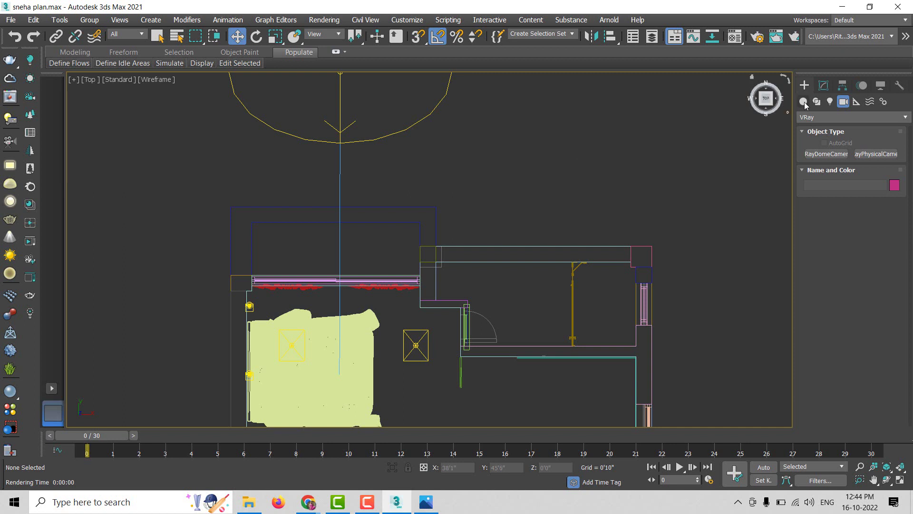
left_click(816, 105)
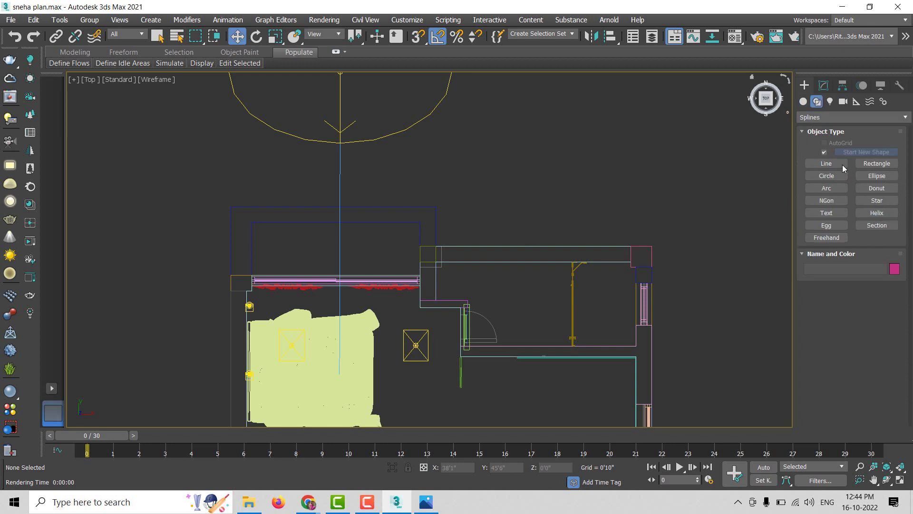
left_click(841, 168)
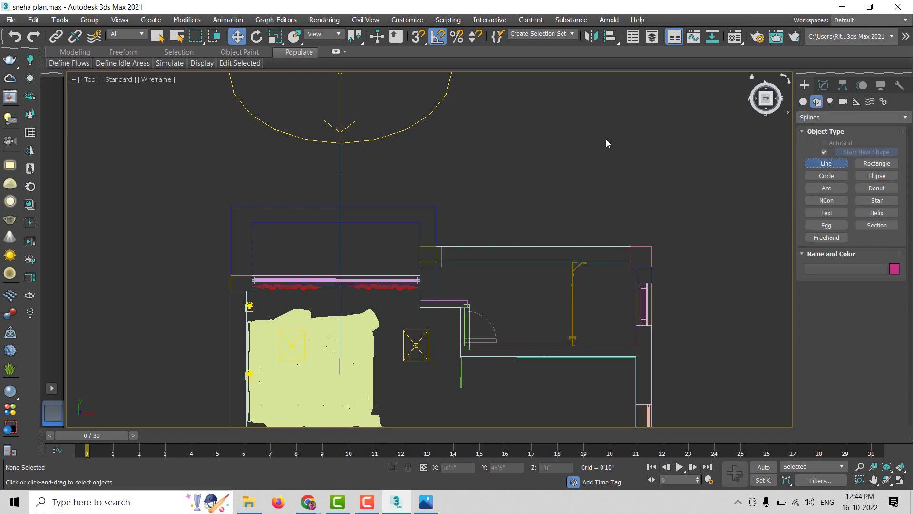
left_click(419, 221)
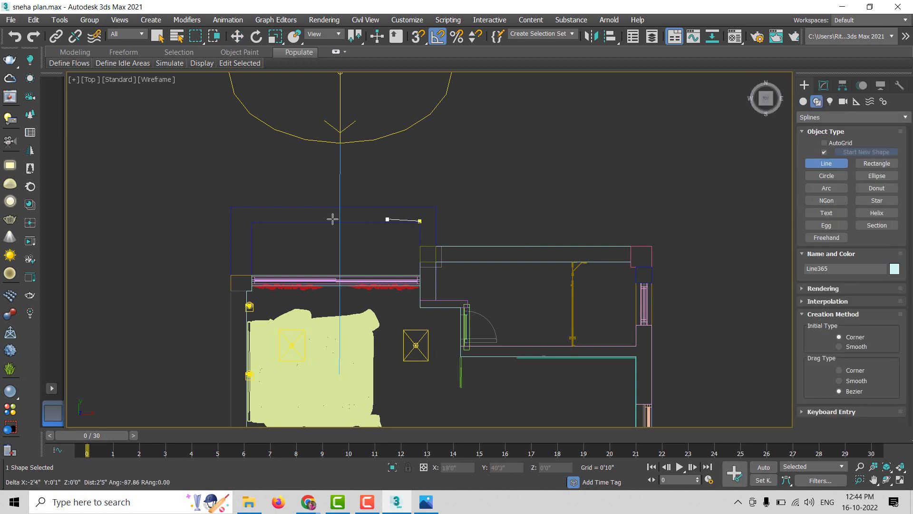
left_click(253, 222)
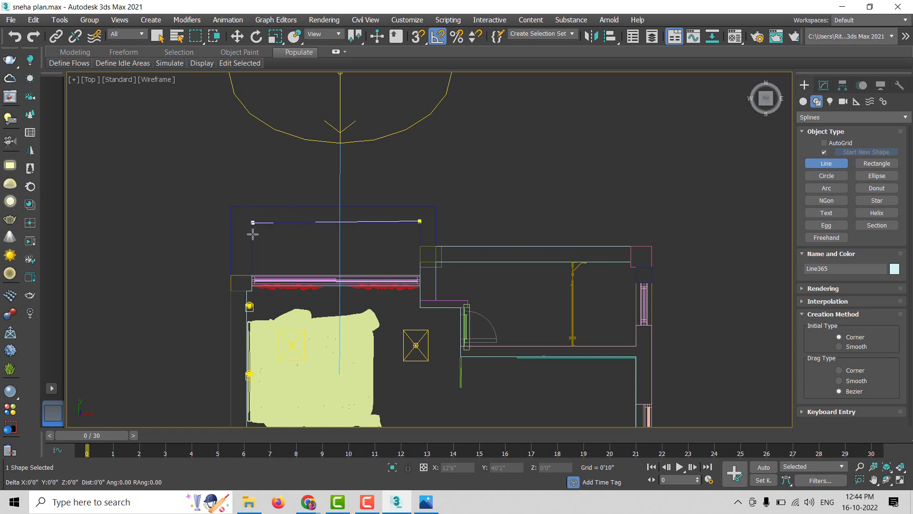
left_click(251, 274)
right_click(251, 274)
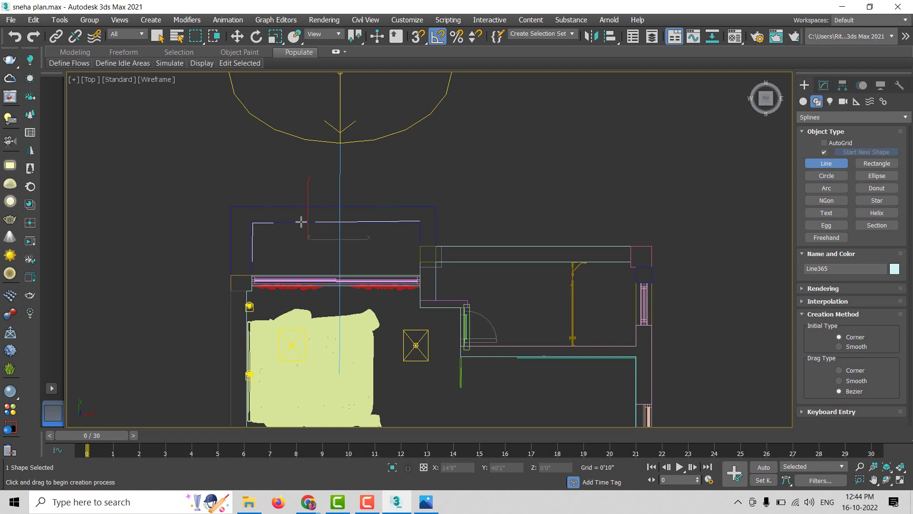
key("w")
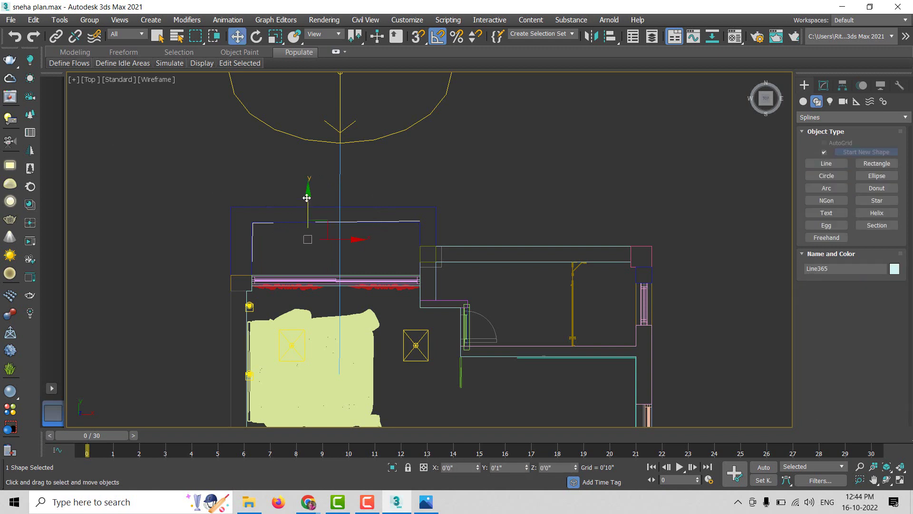
left_click_drag(304, 214, 303, 154)
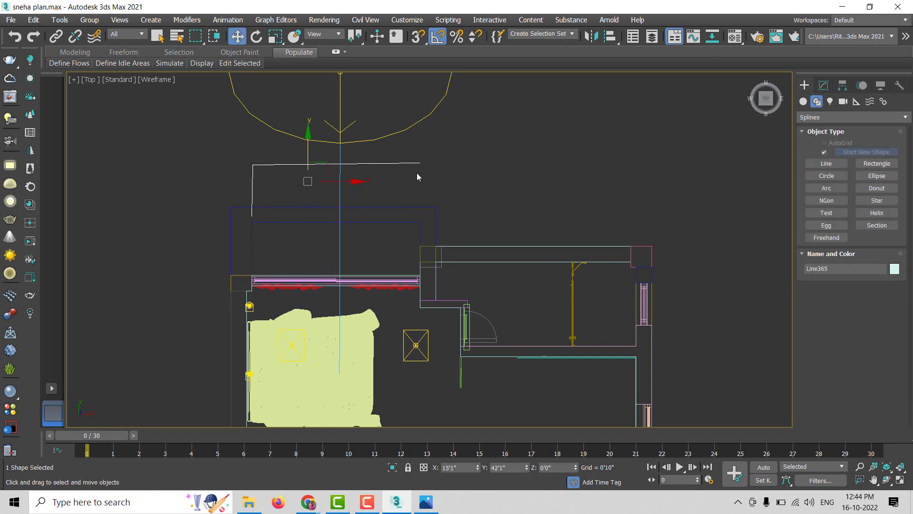
Draw a straight AEC Extended railing, Railing001, across the upper right of the plan.
left_click(806, 105)
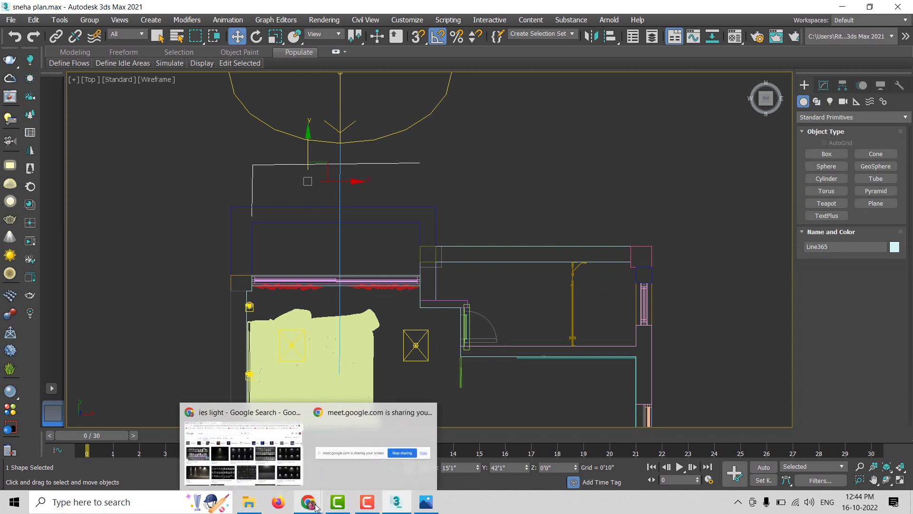
mouse_move(307, 502)
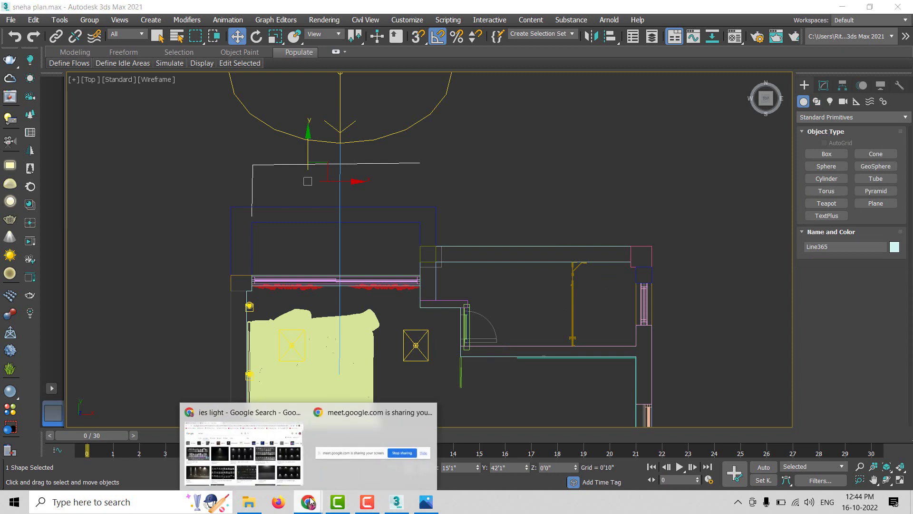
left_click(336, 475)
left_click(560, 472)
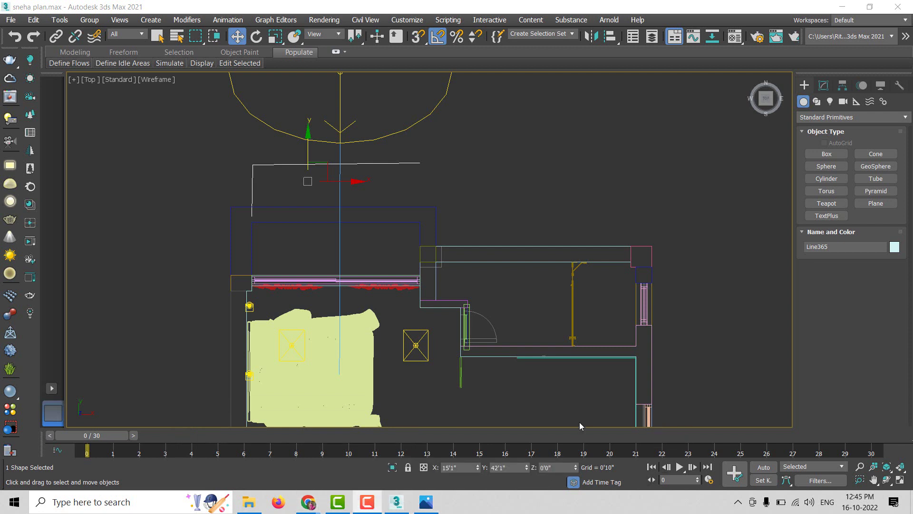
left_click(827, 116)
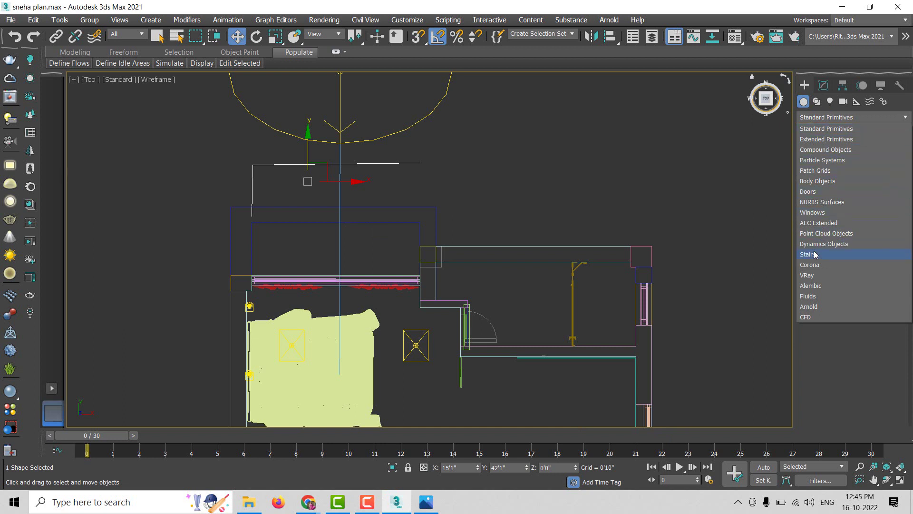
left_click(816, 224)
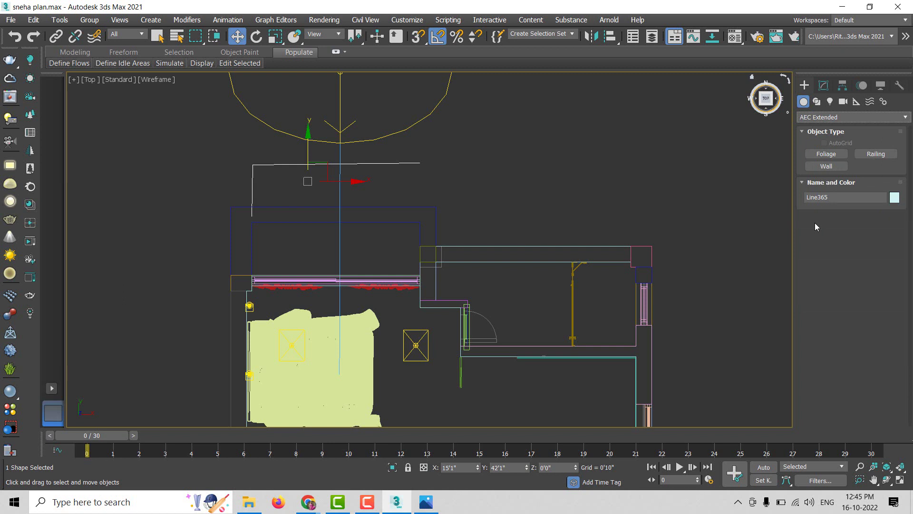
left_click(867, 157)
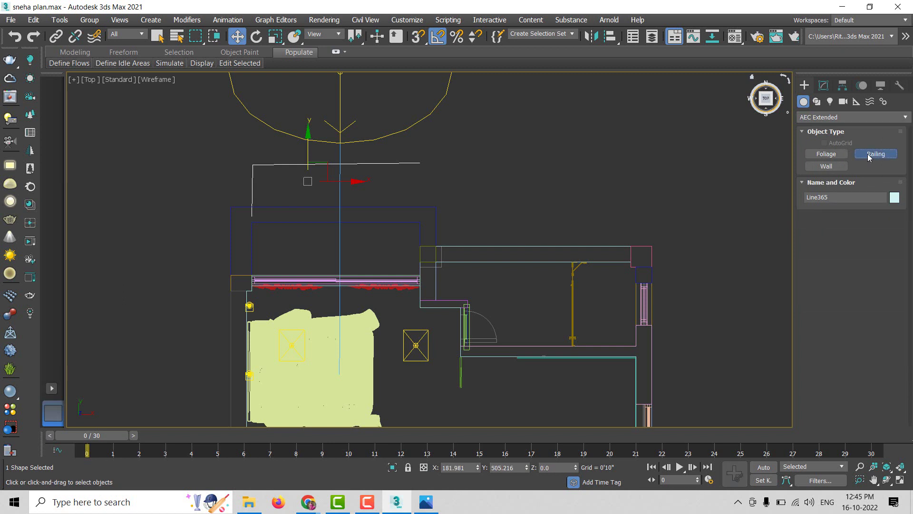
left_click_drag(440, 156, 675, 156)
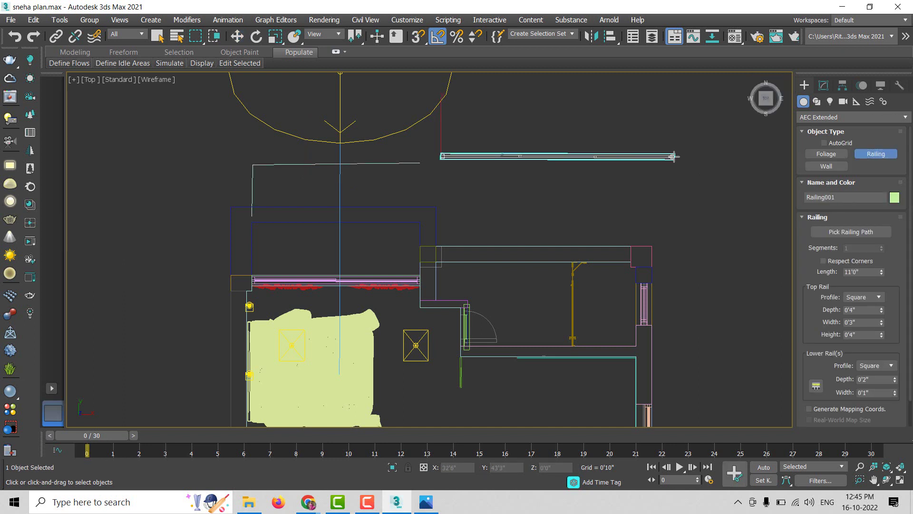
left_click(657, 105)
key("w")
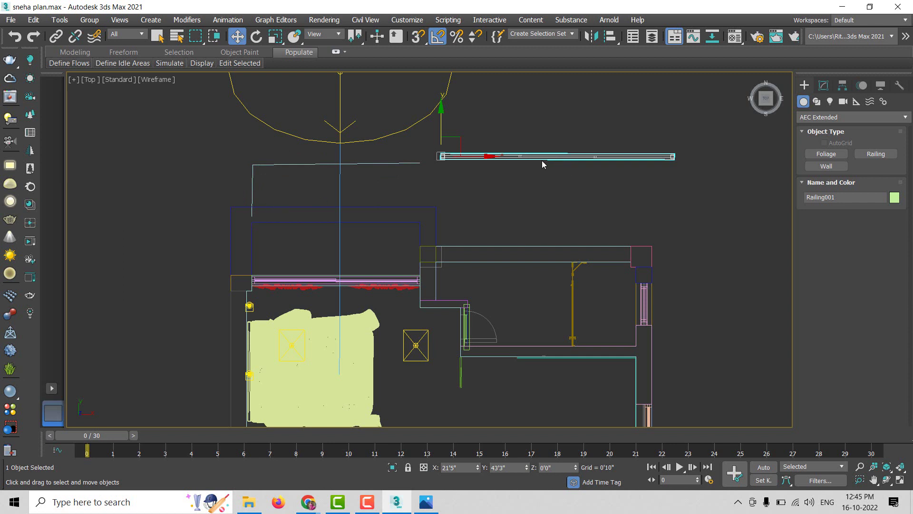
Pick the drawn line as Railing001's path and view it shaded in 3D.
left_click(823, 85)
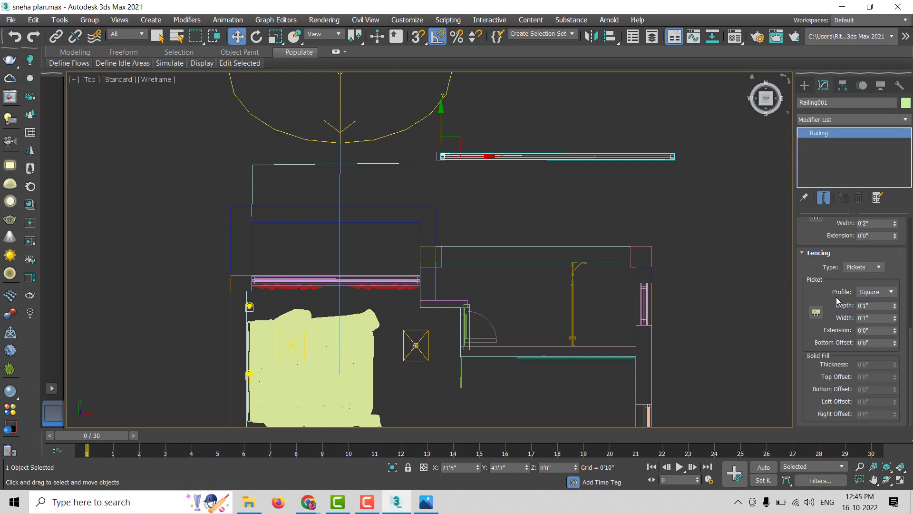
scroll(833, 365, "up", 5)
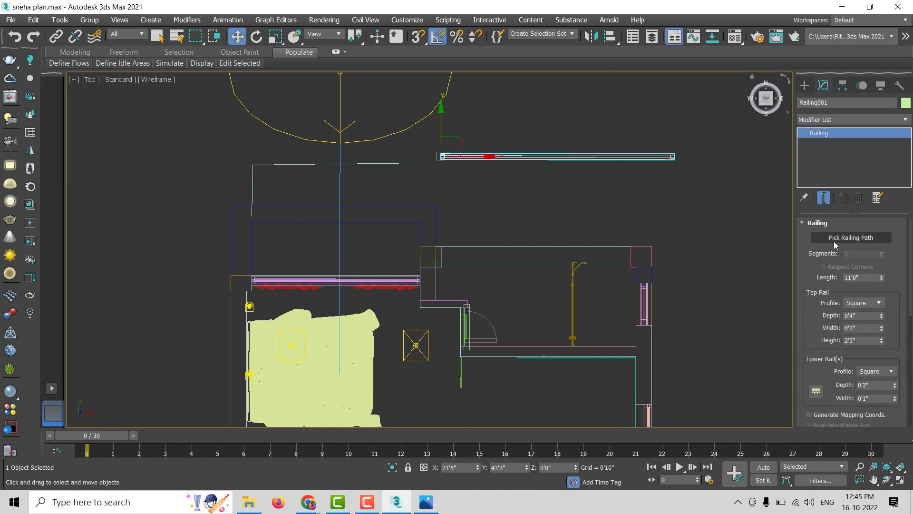
left_click(834, 239)
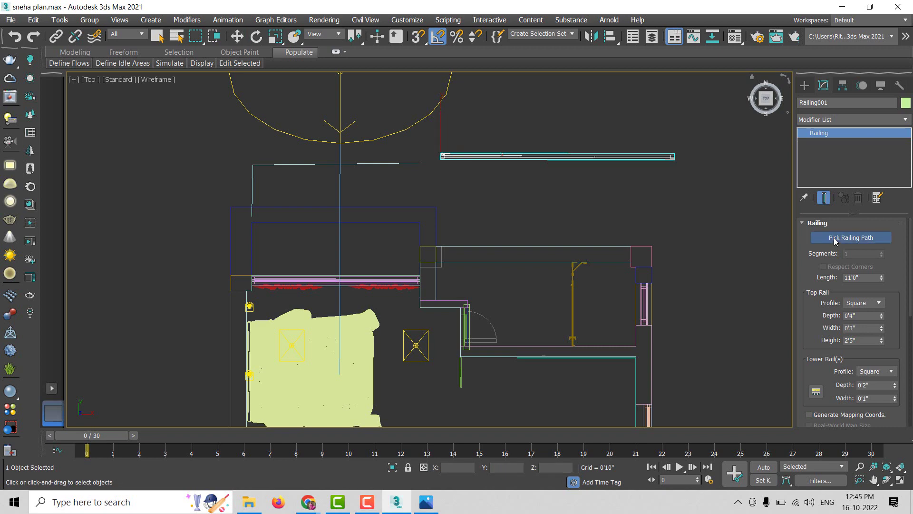
left_click(315, 163)
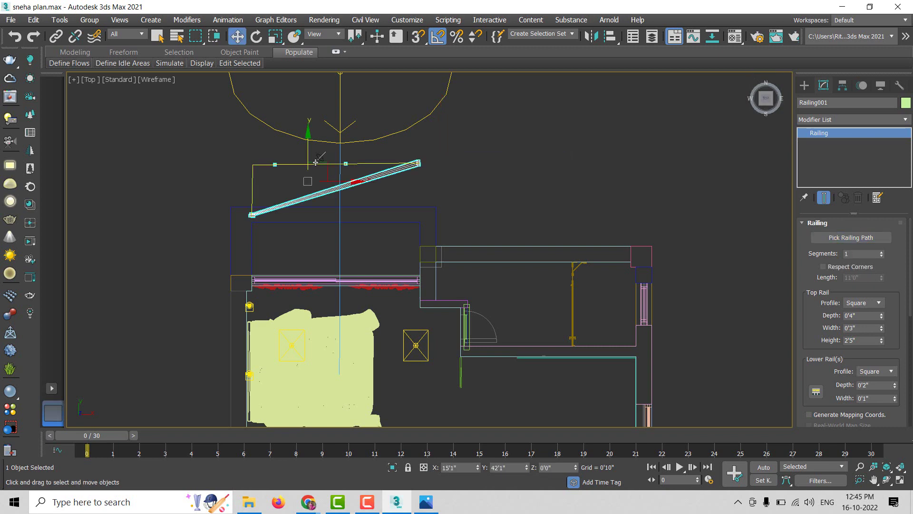
key("F3")
mouse_move(440, 260)
middle_mouse_down("alt")
mouse_move(325, 231)
mouse_move(407, 187)
middle_mouse_up("alt")
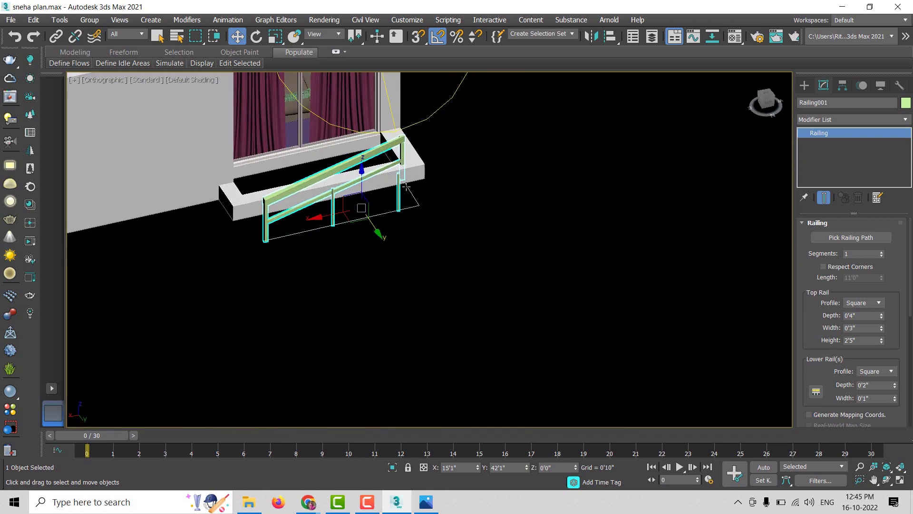
Set the railing's segments to 12 so it bends around the sill corner.
left_click(881, 252)
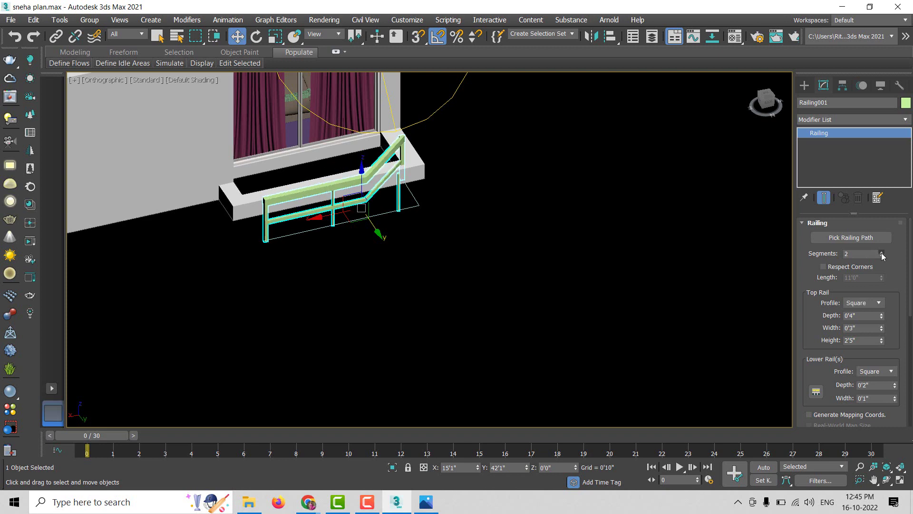
left_click(880, 253)
left_click(880, 252)
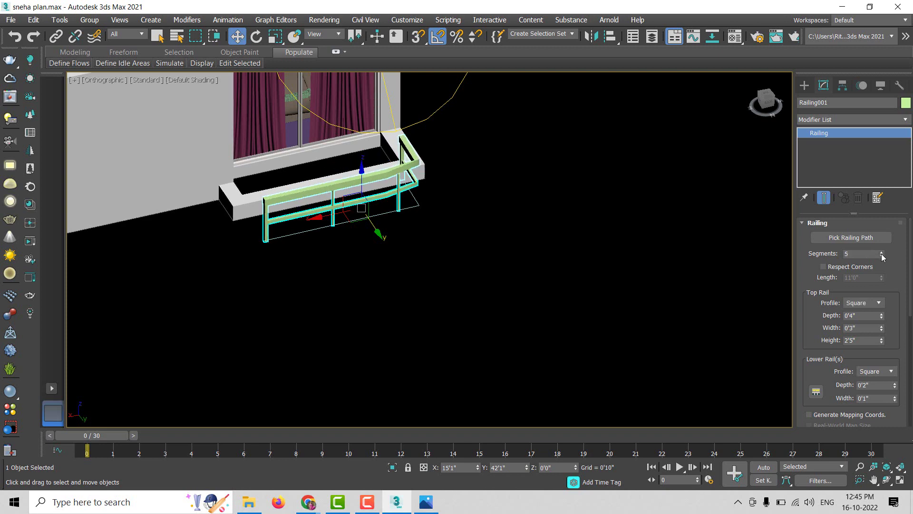
left_click(880, 255)
left_click(880, 255)
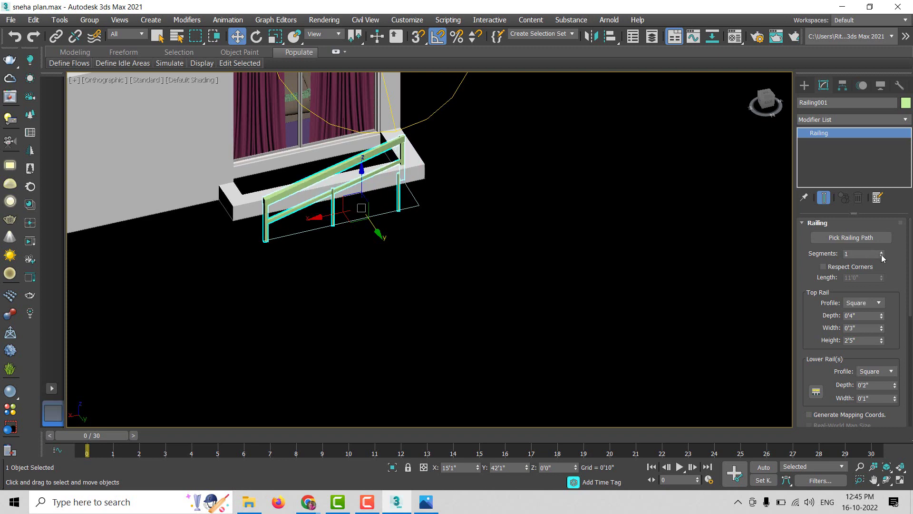
left_click(880, 252)
left_click(881, 252)
left_click(881, 252)
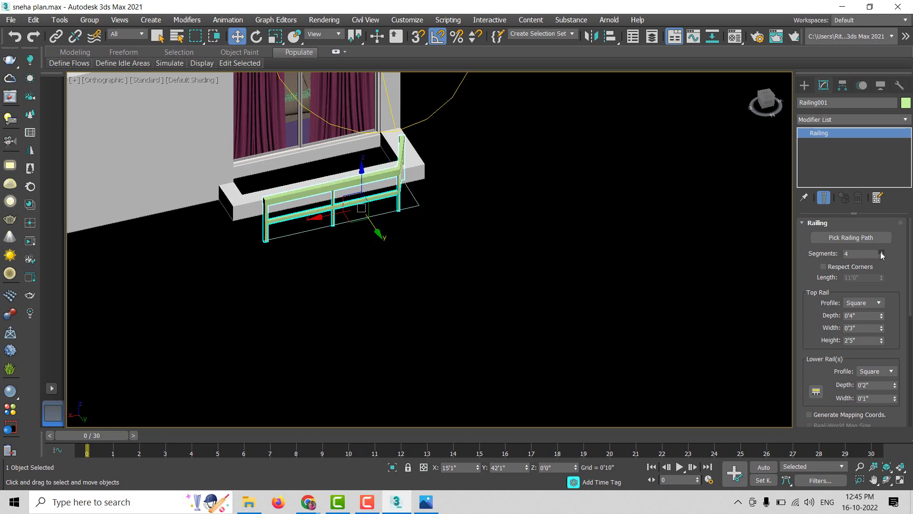
left_click(880, 252)
left_click(880, 252)
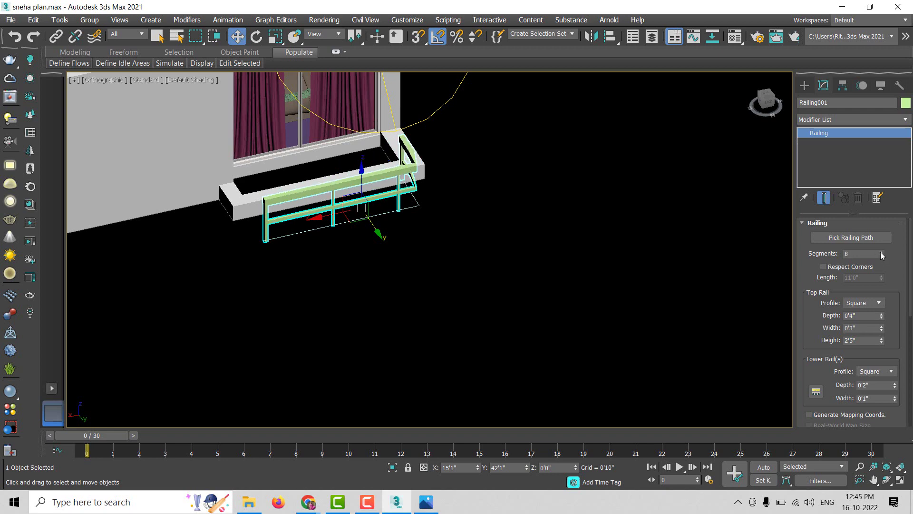
left_click(880, 252)
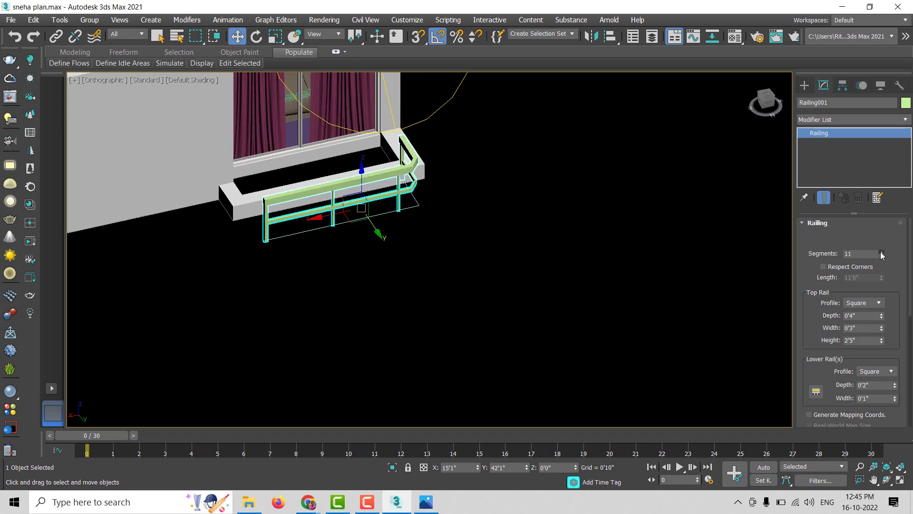
left_click(881, 252)
mouse_move(580, 243)
middle_mouse_down("alt")
mouse_move(569, 295)
mouse_move(595, 281)
mouse_move(410, 271)
mouse_move(433, 285)
mouse_move(601, 279)
mouse_move(531, 277)
middle_mouse_up("alt")
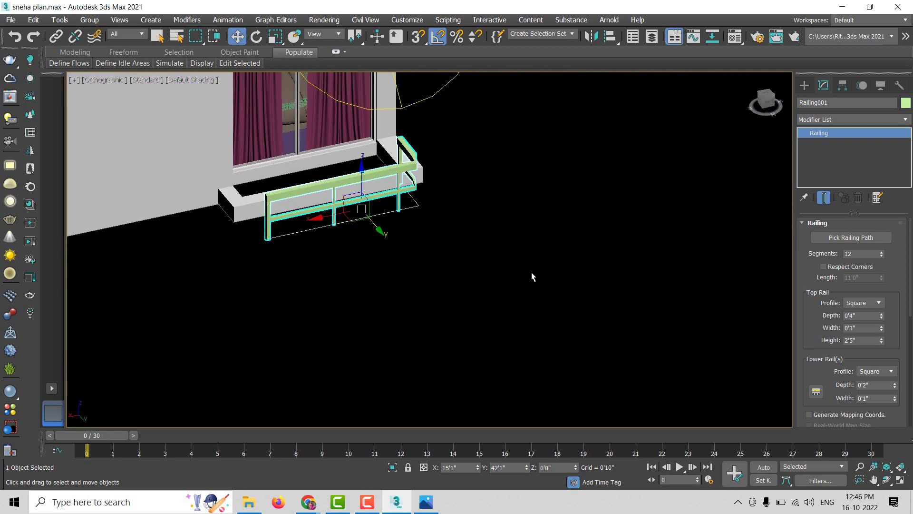
mouse_move(388, 265)
middle_mouse_down("alt")
mouse_move(404, 299)
mouse_move(438, 268)
mouse_move(341, 259)
mouse_move(360, 262)
middle_mouse_up("alt")
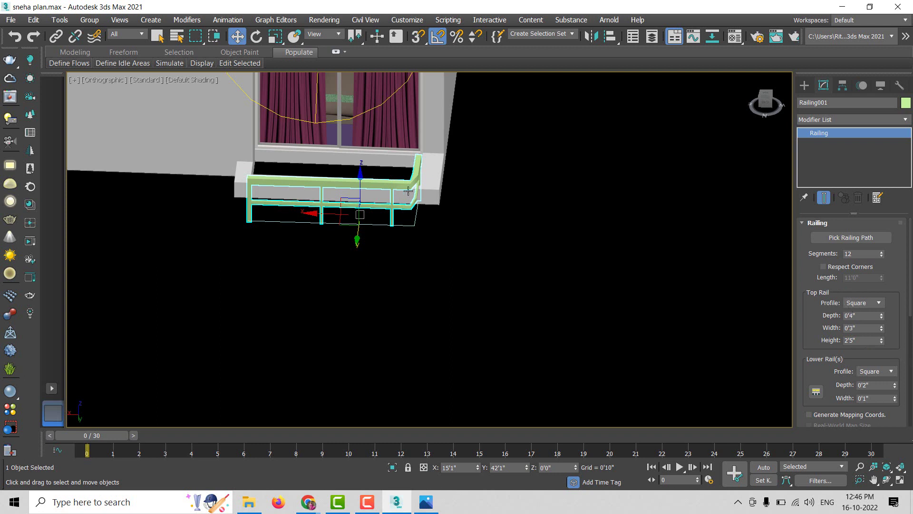
Make the top rail profile Round and raise its height from 2'5" to 3'0".
left_click(864, 304)
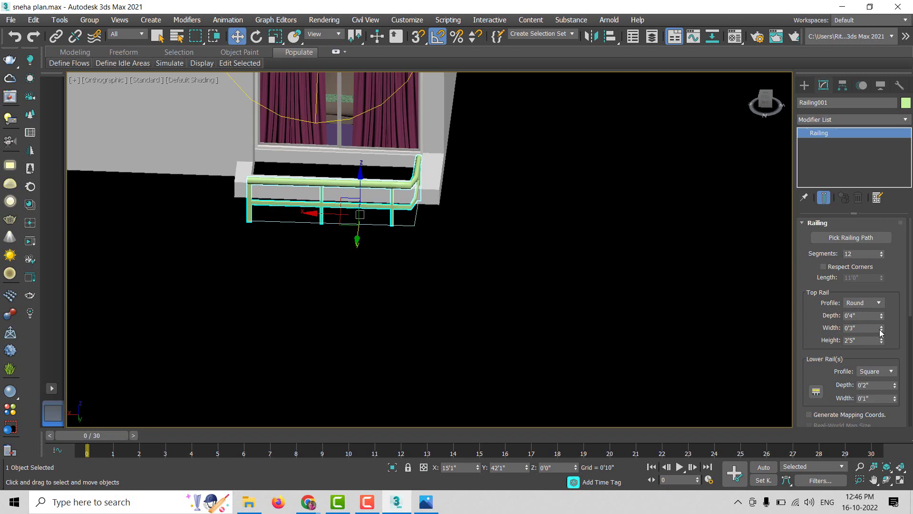
left_click_drag(881, 332, 881, 319)
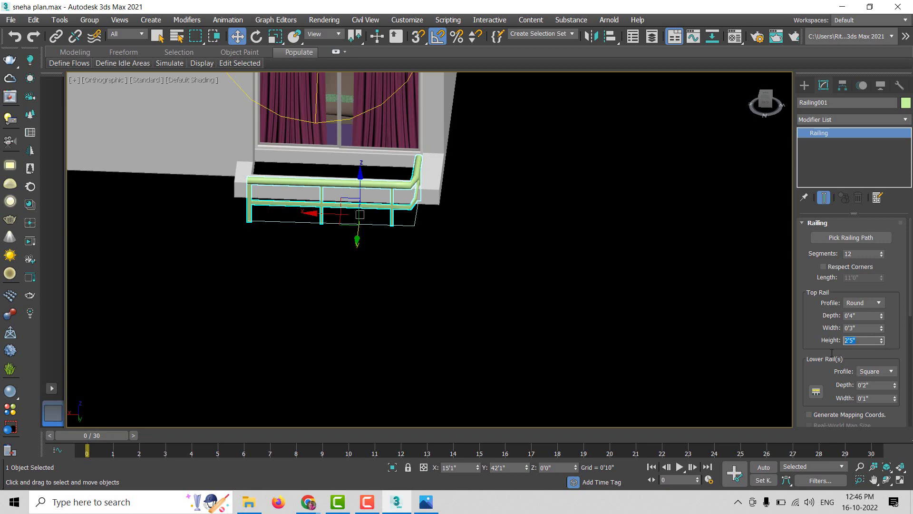
type("3'")
key("Return")
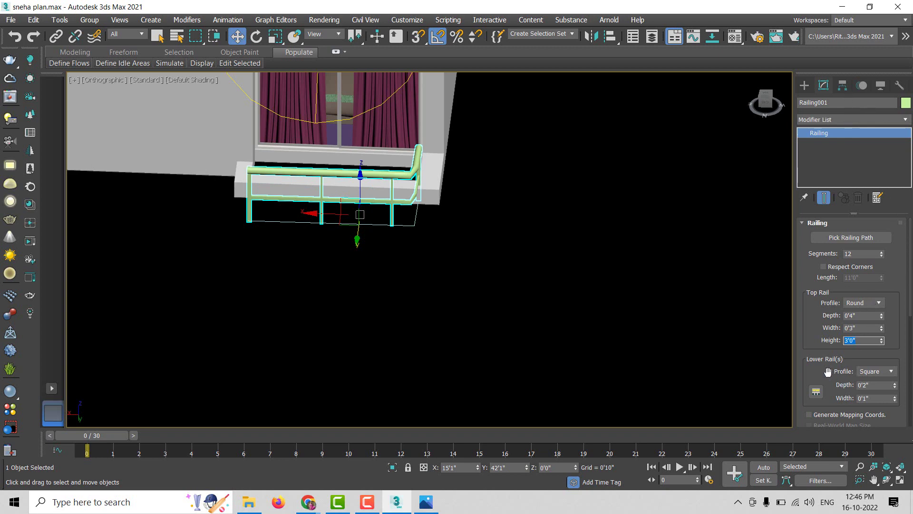
left_click_drag(817, 374, 816, 315)
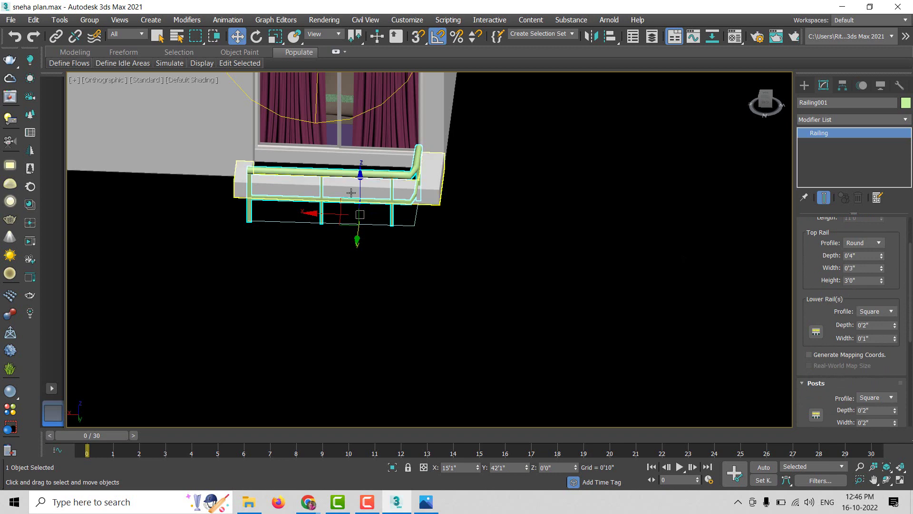
scroll(351, 192, "up", 5)
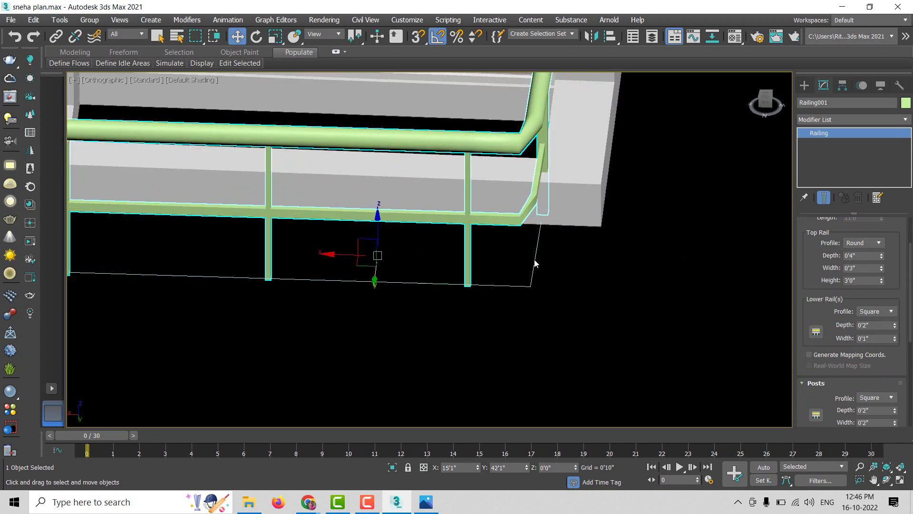
scroll(467, 279, "down", 2)
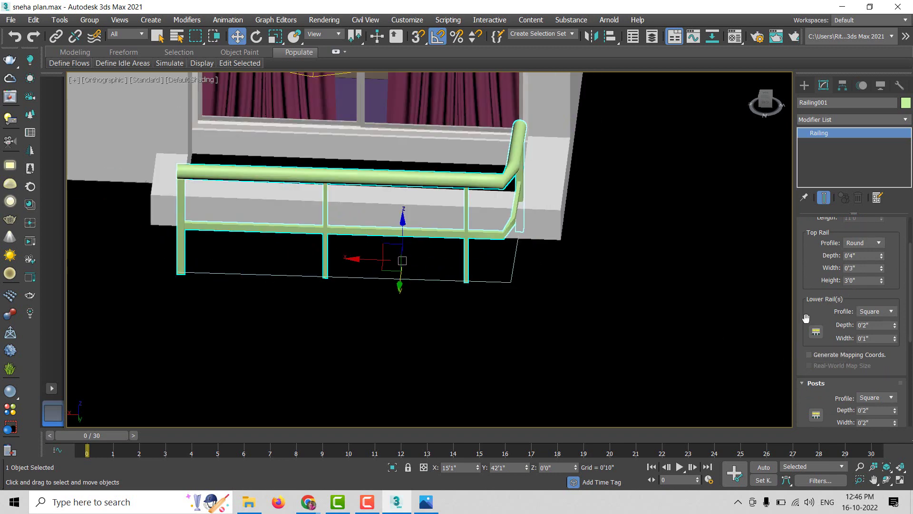
Set the lower rail spacing count to 2.
left_click(816, 332)
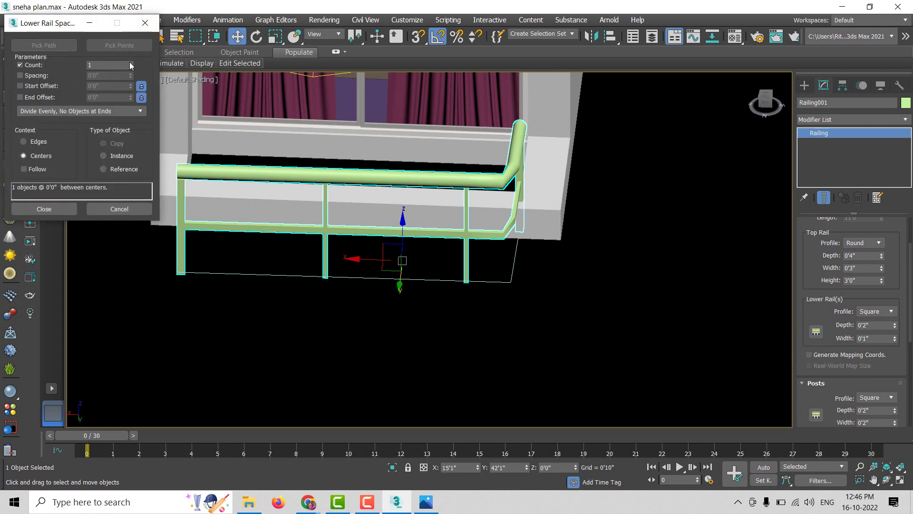
left_click(130, 64)
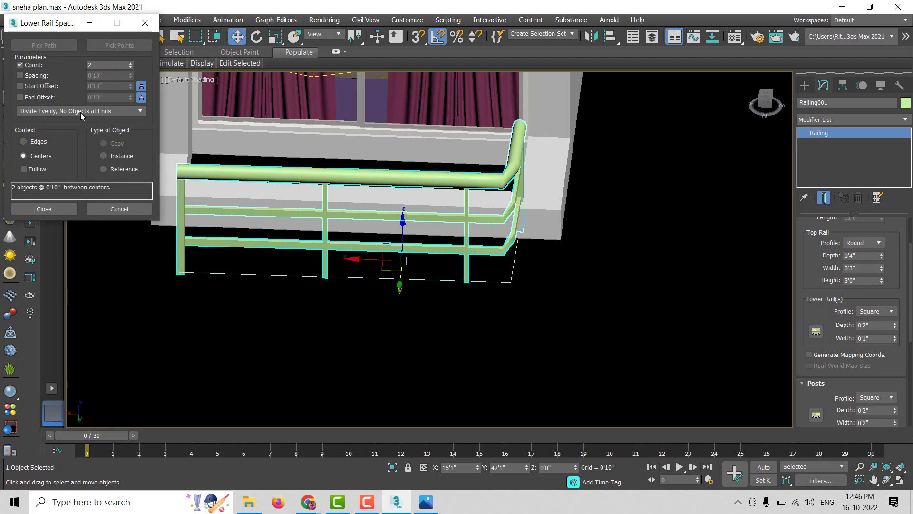
left_click(130, 70)
left_click(70, 208)
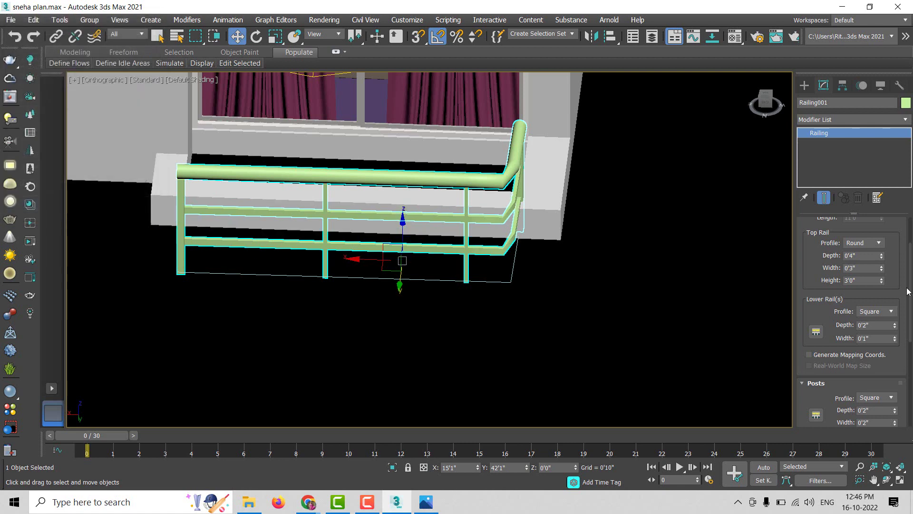
Make the lower rails Round with 0'4" depth and 0'4" width.
left_click(877, 311)
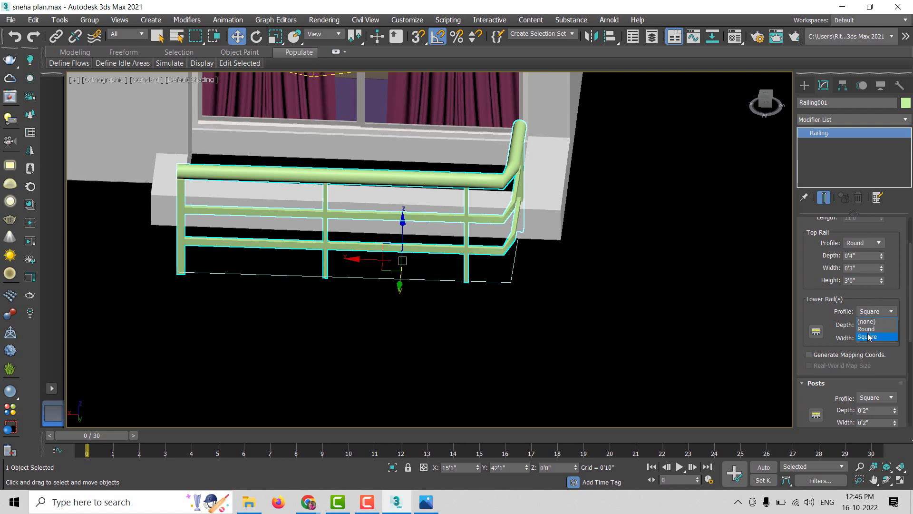
left_click(869, 336)
left_click(878, 326)
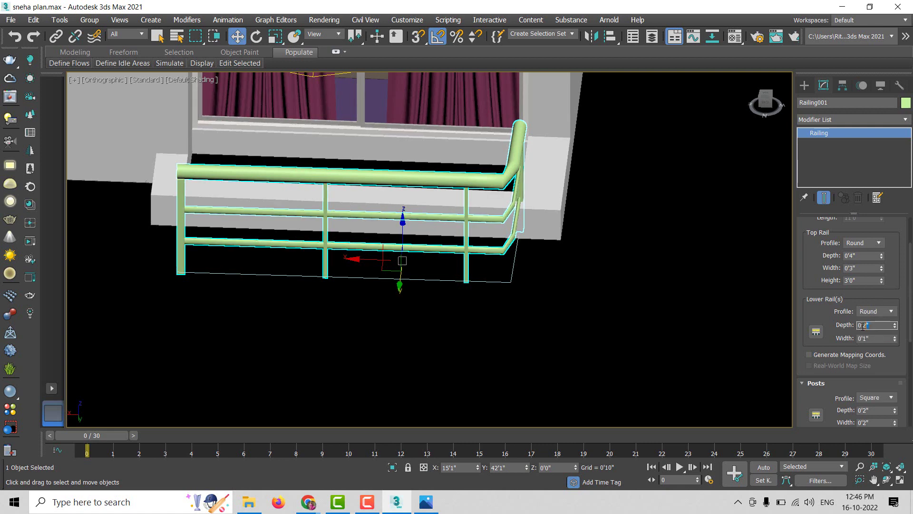
type("4")
key("Tab")
type("4")
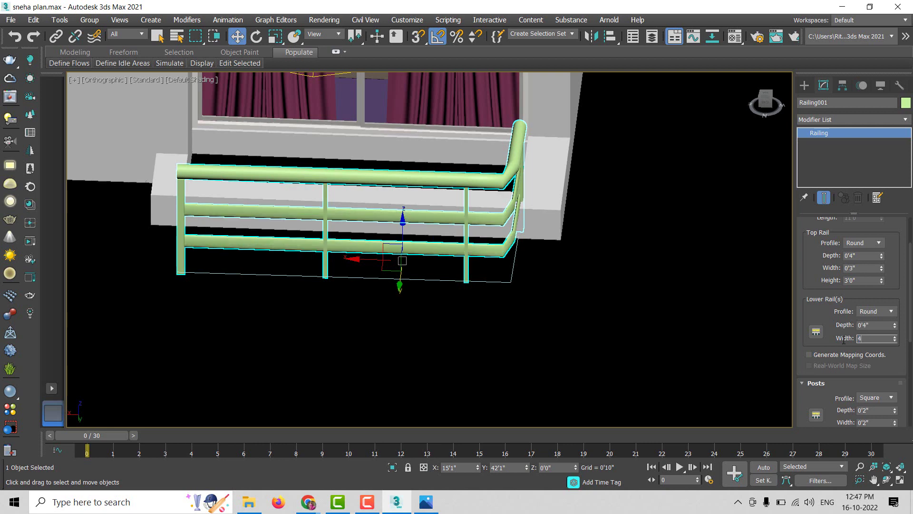
key("Return")
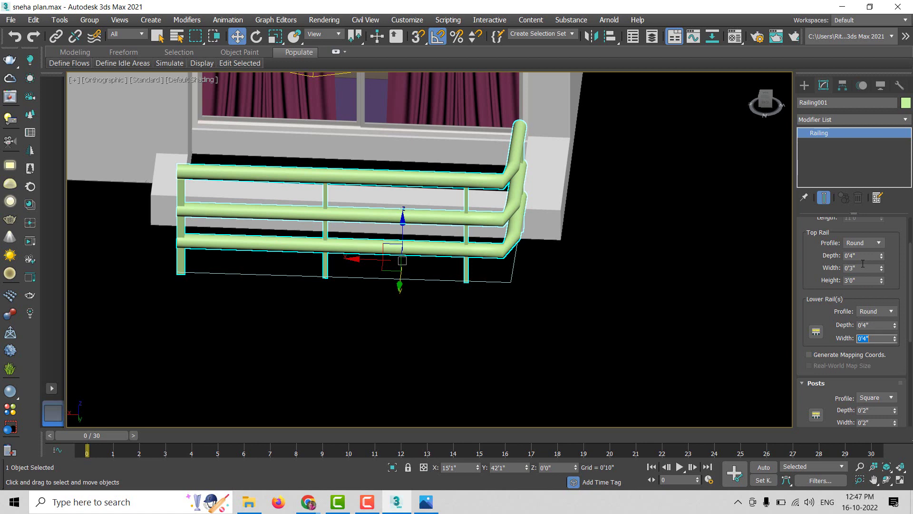
left_click_drag(840, 391, 808, 284)
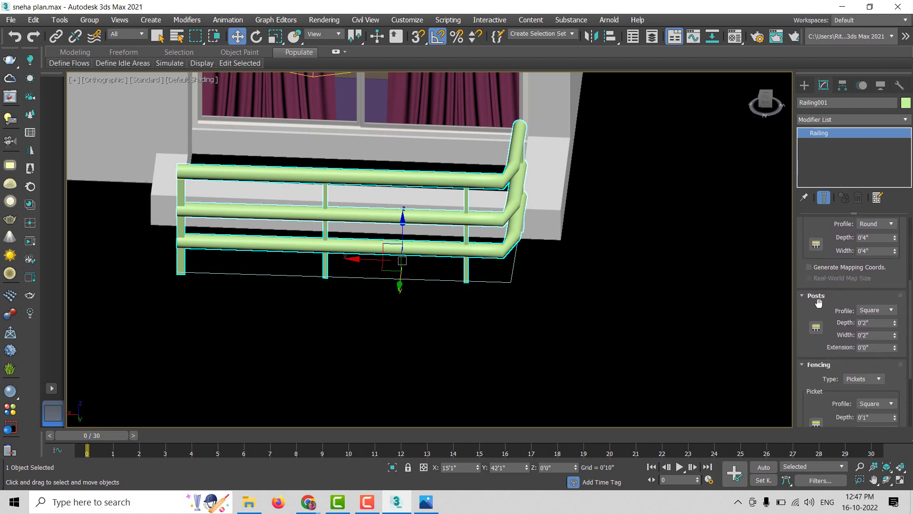
Set the post spacing count to 3, placing posts 5'1" apart.
left_click(816, 327)
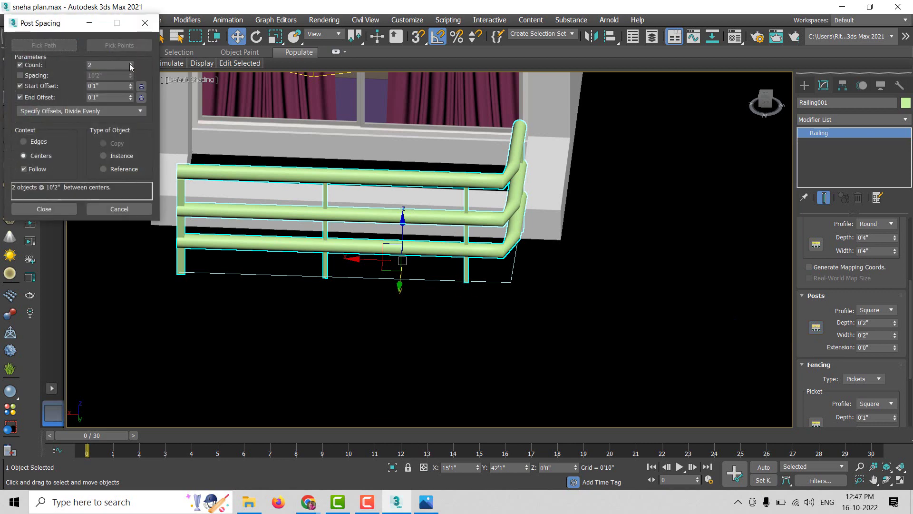
left_click(130, 63)
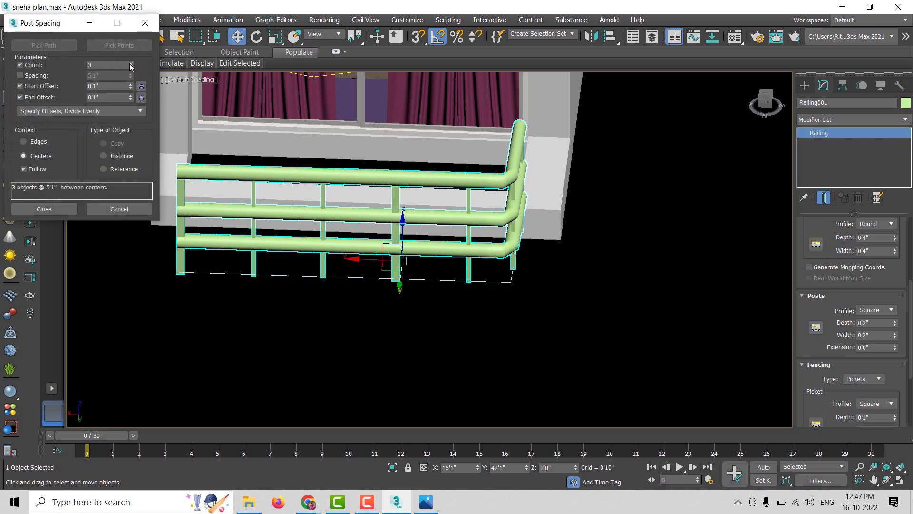
left_click(46, 209)
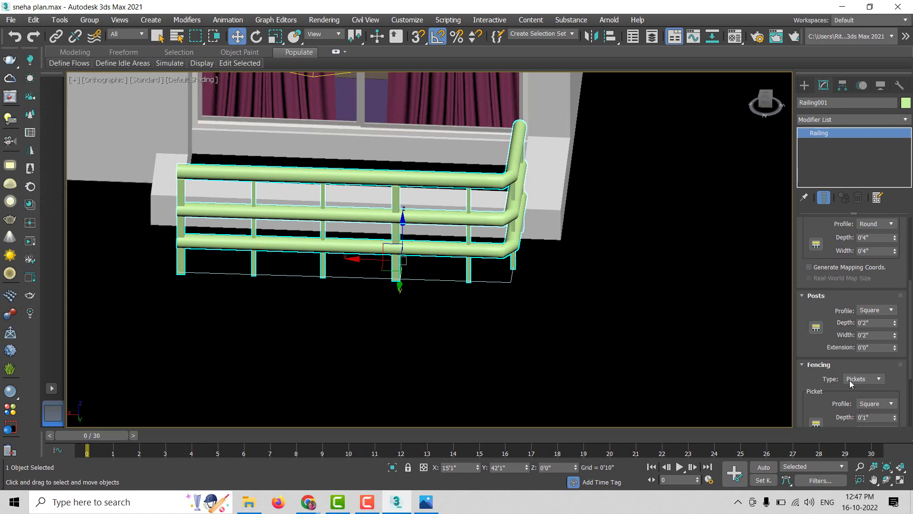
left_click(816, 327)
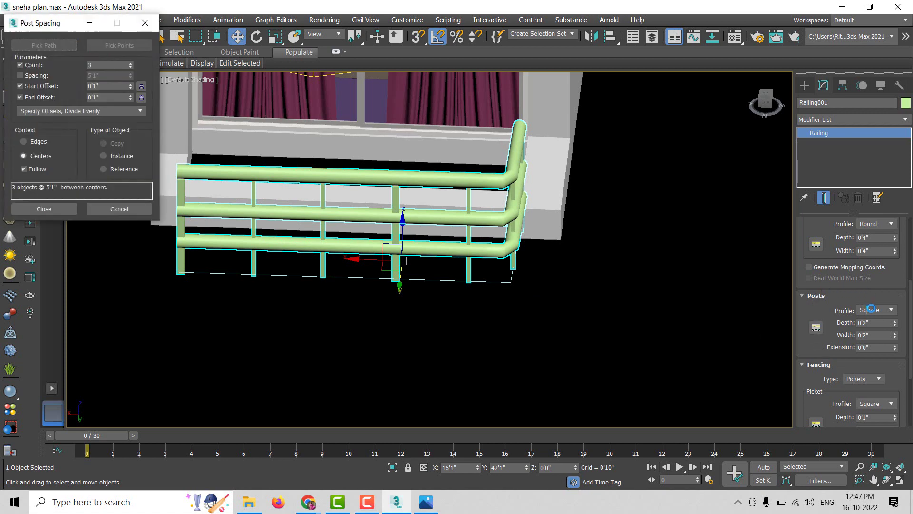
left_click(145, 23)
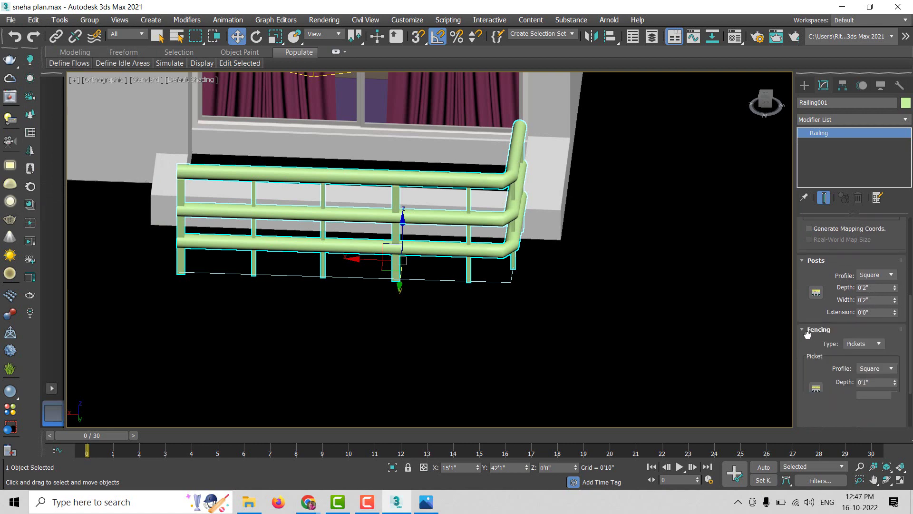
Set the picket spacing count to 3, 1'2" apart between centres.
scroll(803, 297, "down", 3)
scroll(803, 297, "down", 2)
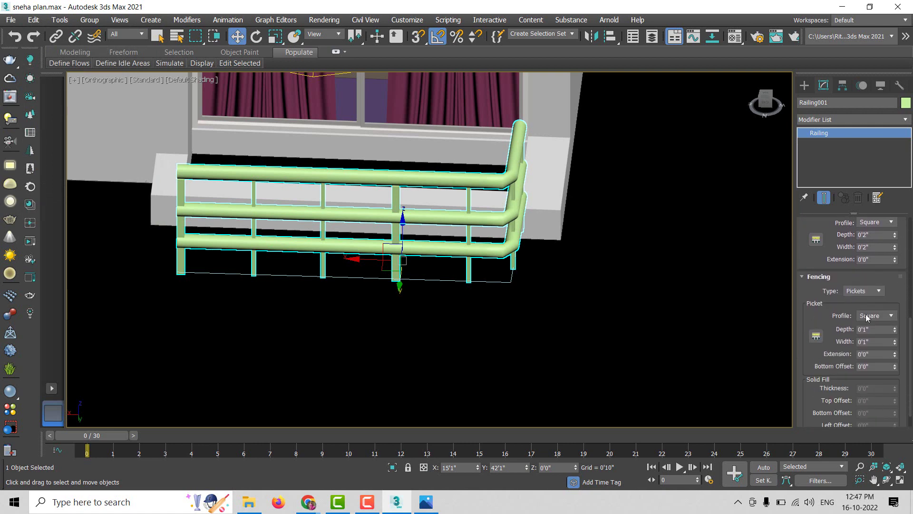
left_click(816, 336)
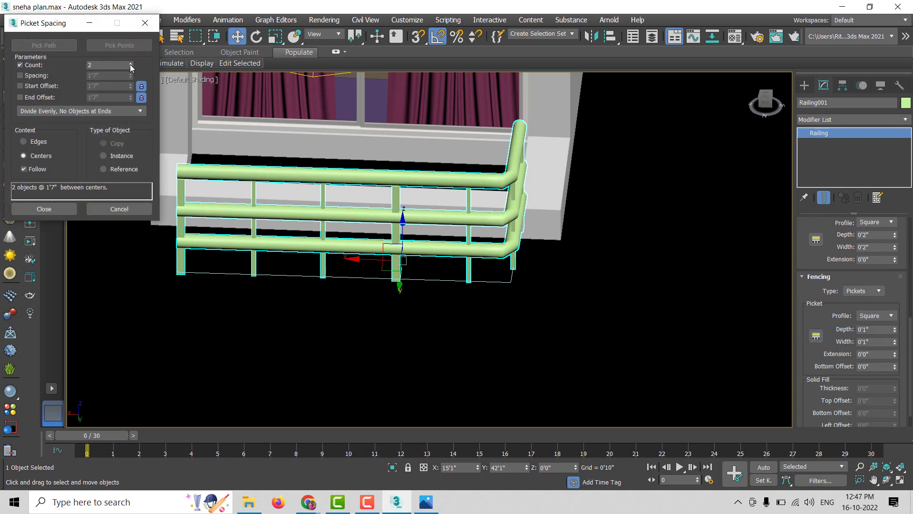
left_click(130, 64)
left_click(130, 63)
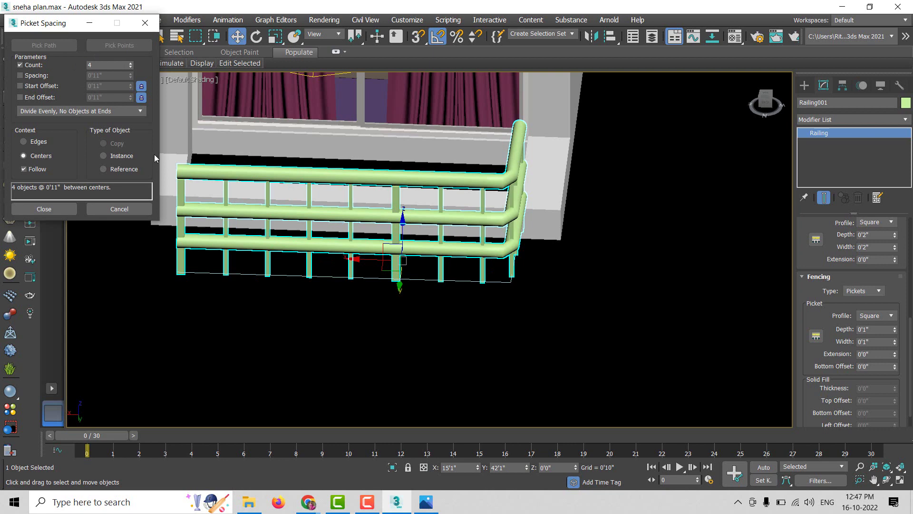
left_click(130, 67)
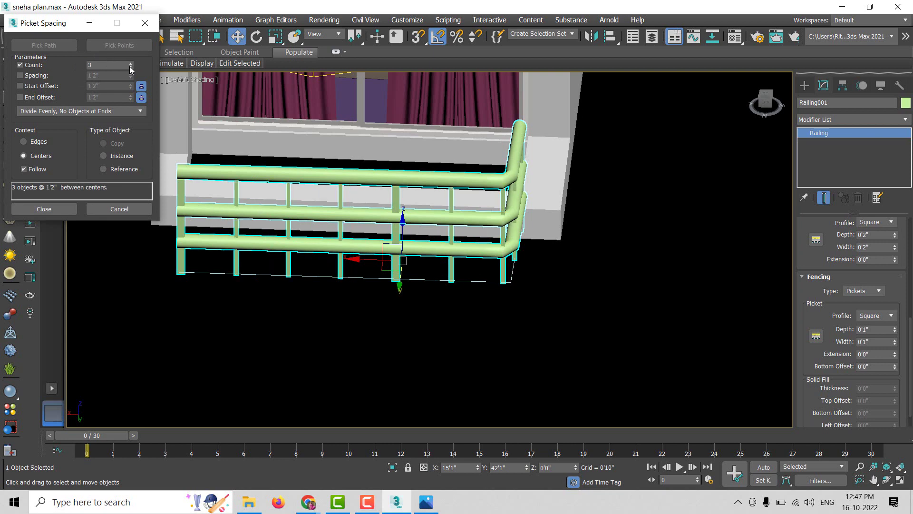
left_click(43, 208)
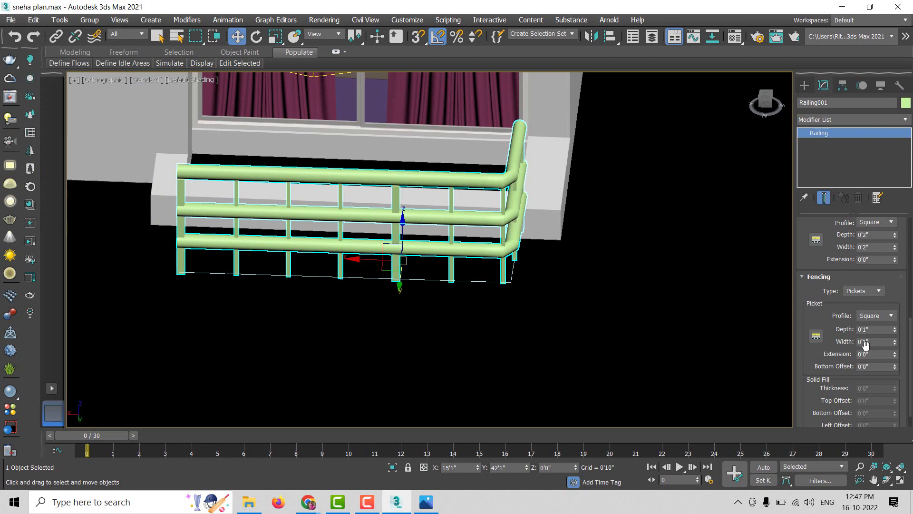
left_click_drag(808, 353, 809, 342)
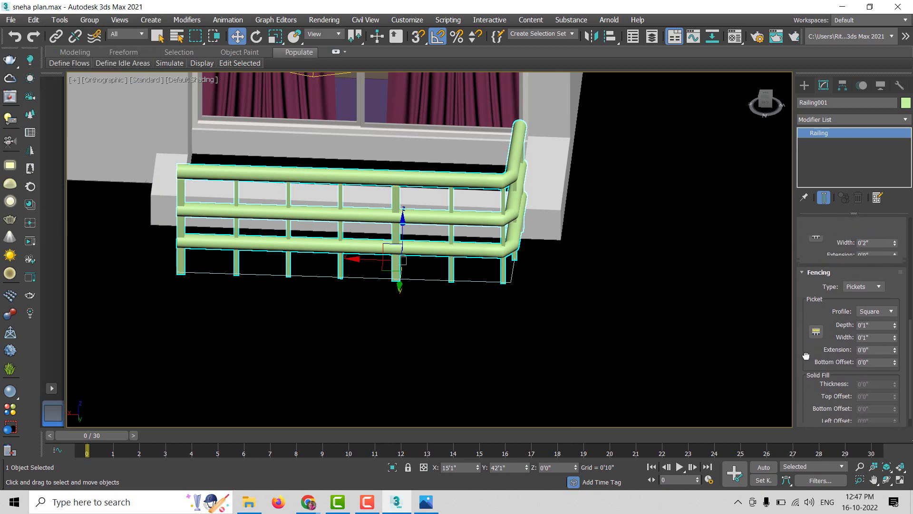
left_click(804, 85)
Deselect the railing and orbit out to view the whole building with its balcony railing.
left_click(618, 347)
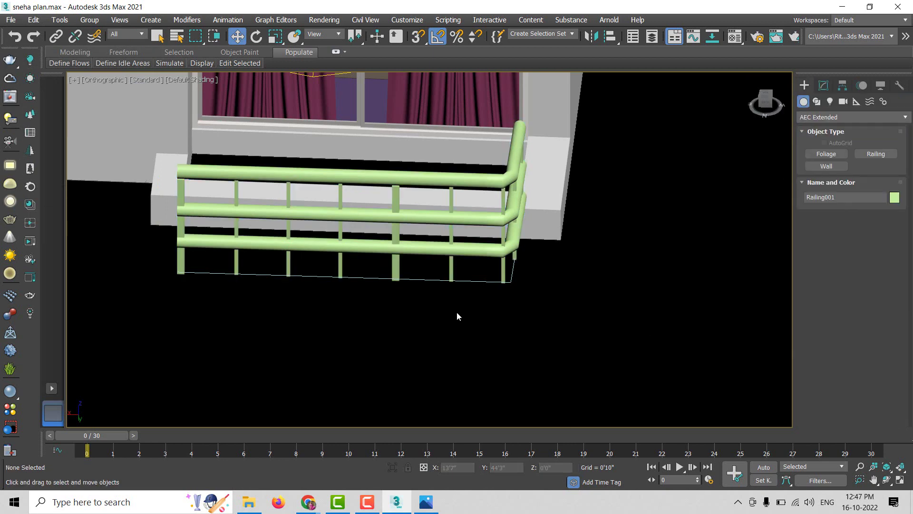
scroll(456, 314, "down", 3)
middle_click_drag(432, 307, 484, 317, "alt")
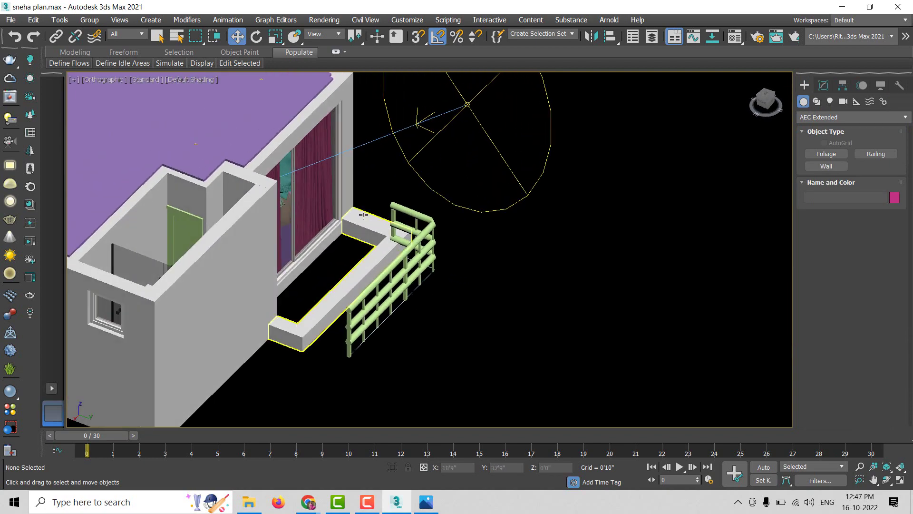
mouse_move(445, 353)
middle_mouse_down("alt")
mouse_move(373, 331)
mouse_move(328, 335)
mouse_move(367, 369)
mouse_move(498, 333)
mouse_move(377, 333)
middle_mouse_up("alt")
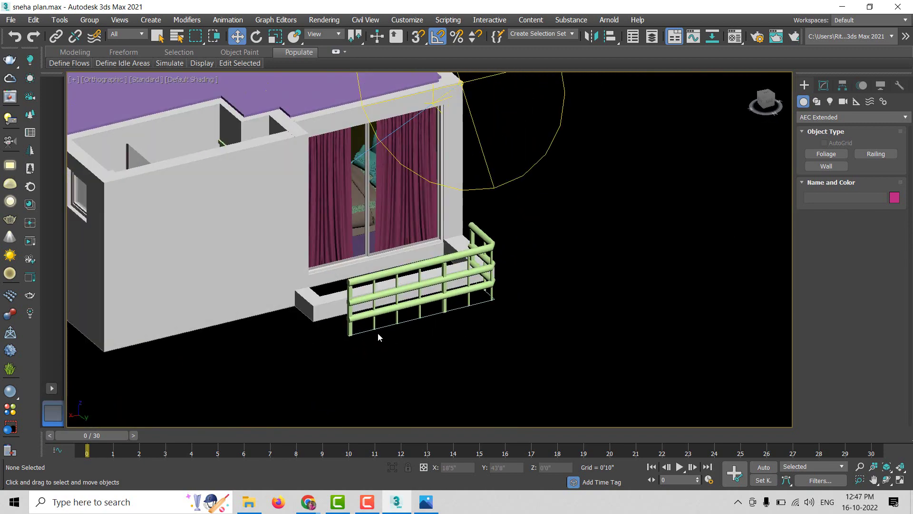
scroll(378, 333, "down", 3)
scroll(303, 253, "down", 3)
mouse_move(332, 275)
middle_mouse_down("alt")
mouse_move(316, 283)
mouse_move(299, 270)
middle_mouse_up("alt")
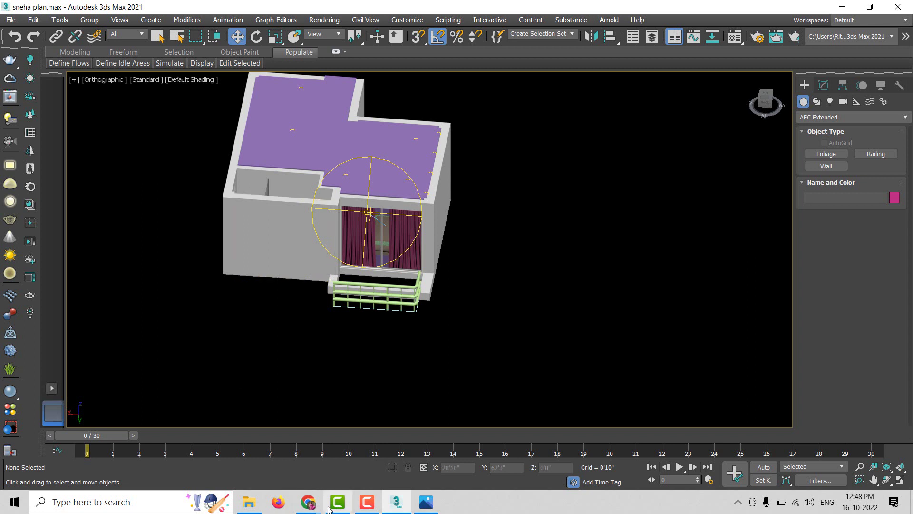
left_click(366, 502)
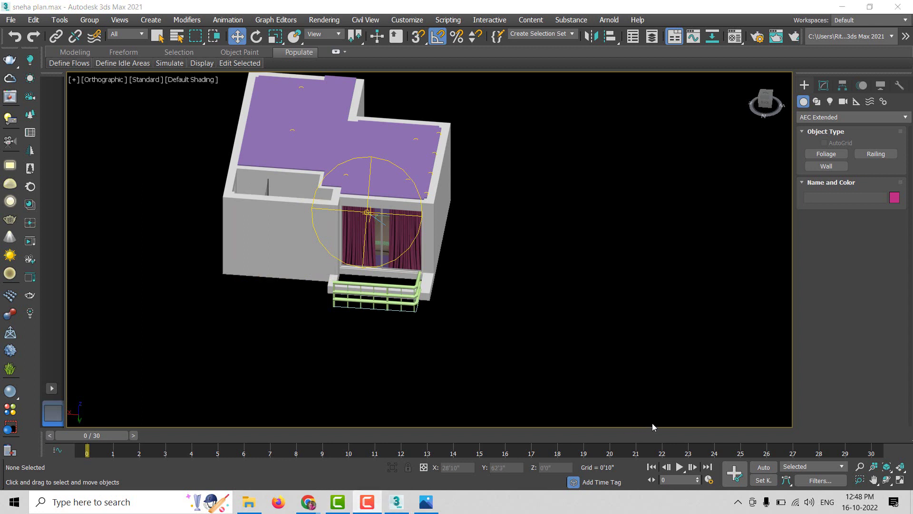